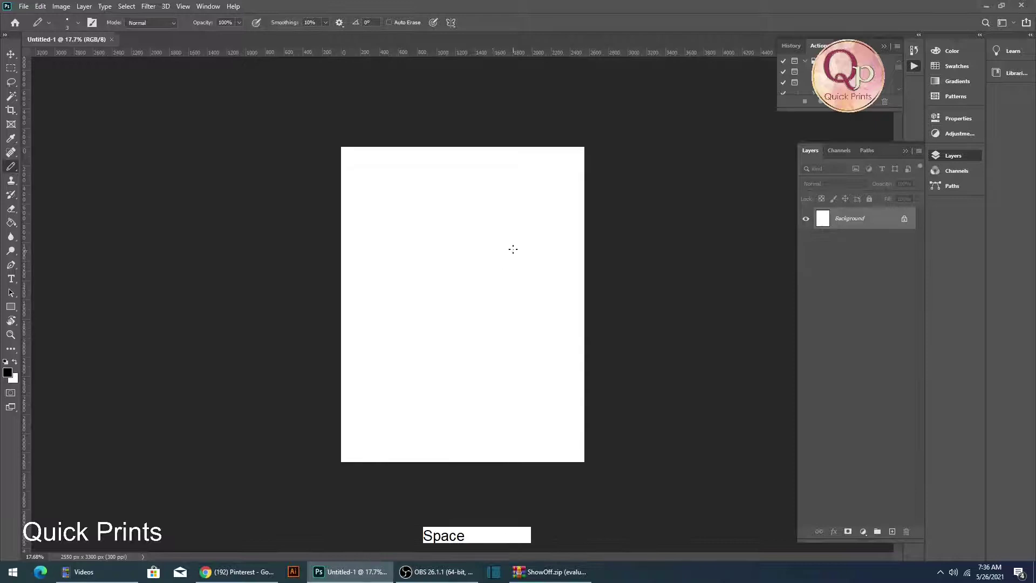
Check the document's dimensions and resolution in the image size settings
key(ctrl+alt+i)
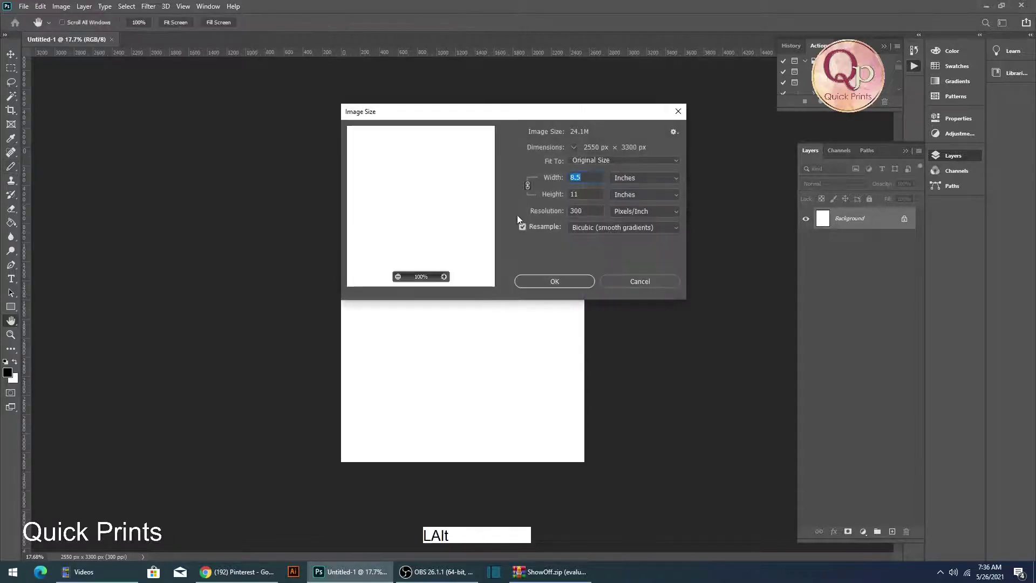
click(579, 277)
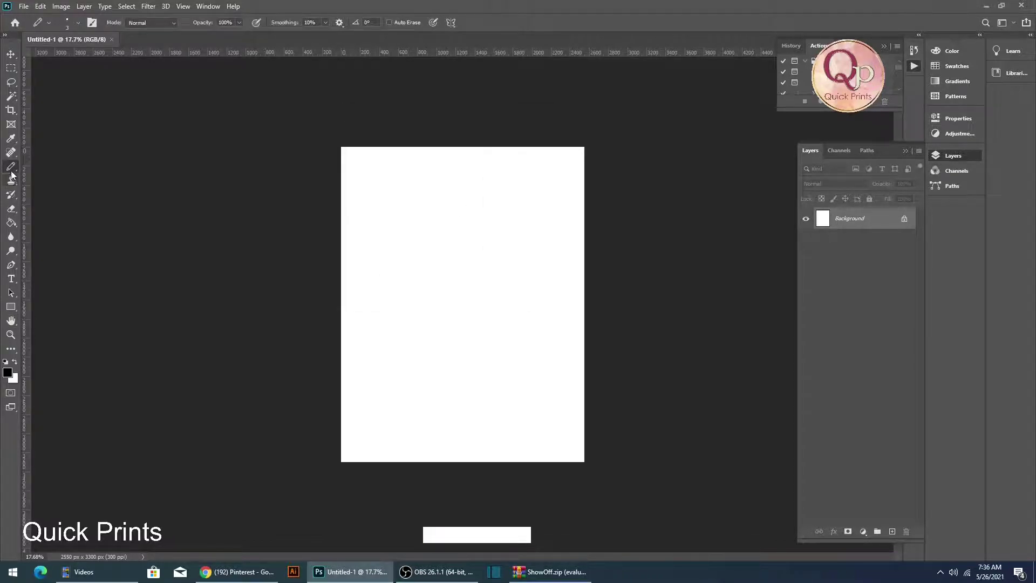
Turn on vertical paint symmetry and accept the axis at the canvas centre
click(451, 22)
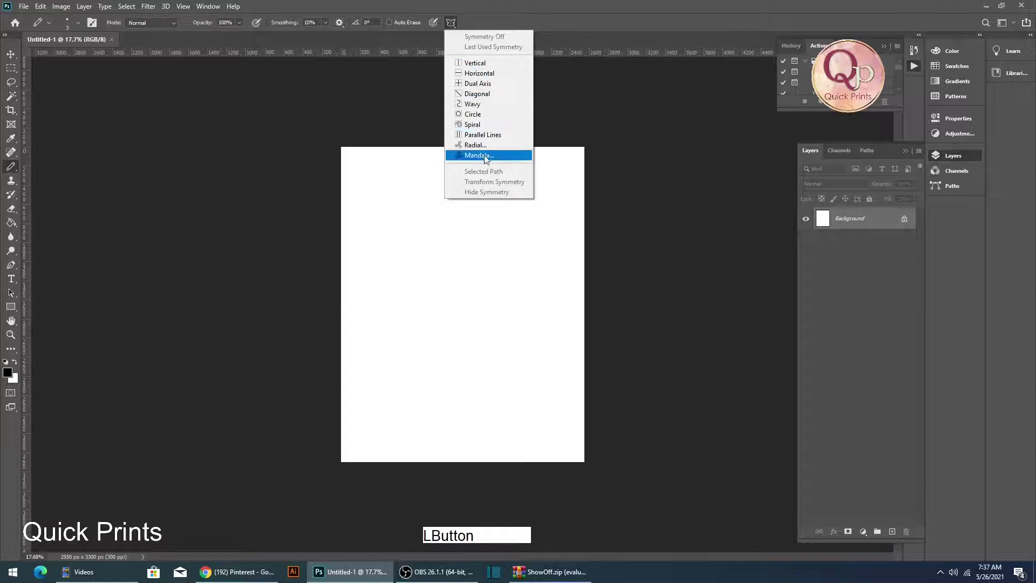
click(484, 64)
key(ctrl+space)
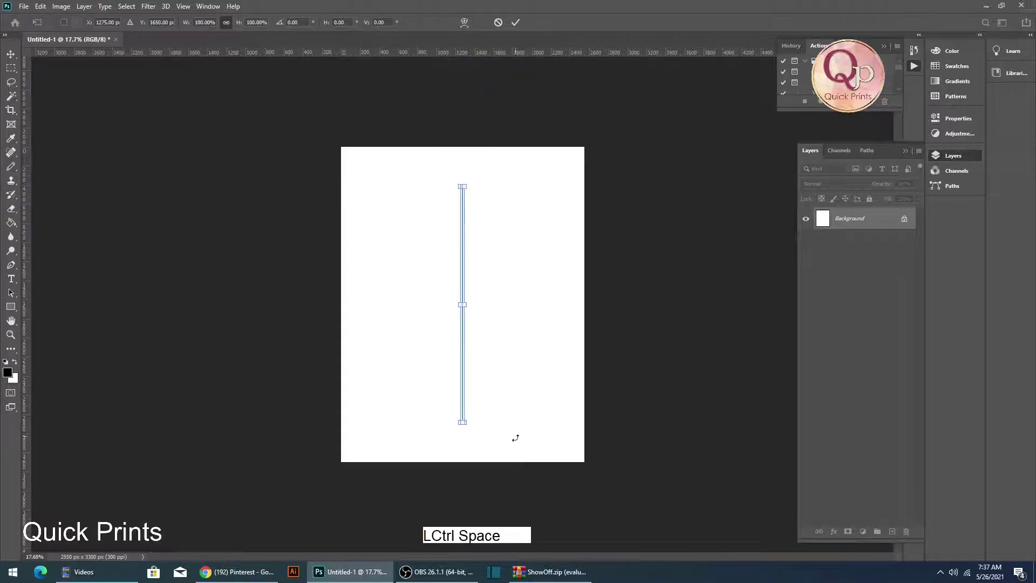
drag(463, 422, 499, 470)
key(KP_Enter)
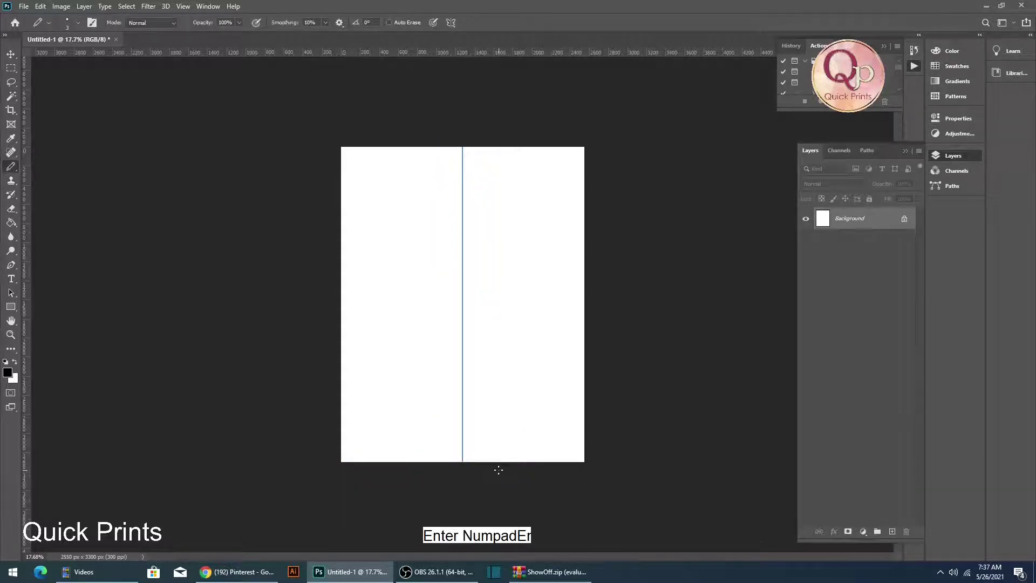
Switch to the Brush tool and choose the "LIFTING OFF / dry brush / c" preset from the watercolor brushes
key(ctrl+space)
ctrl+click(513, 346)
drag(513, 346, 492, 277)
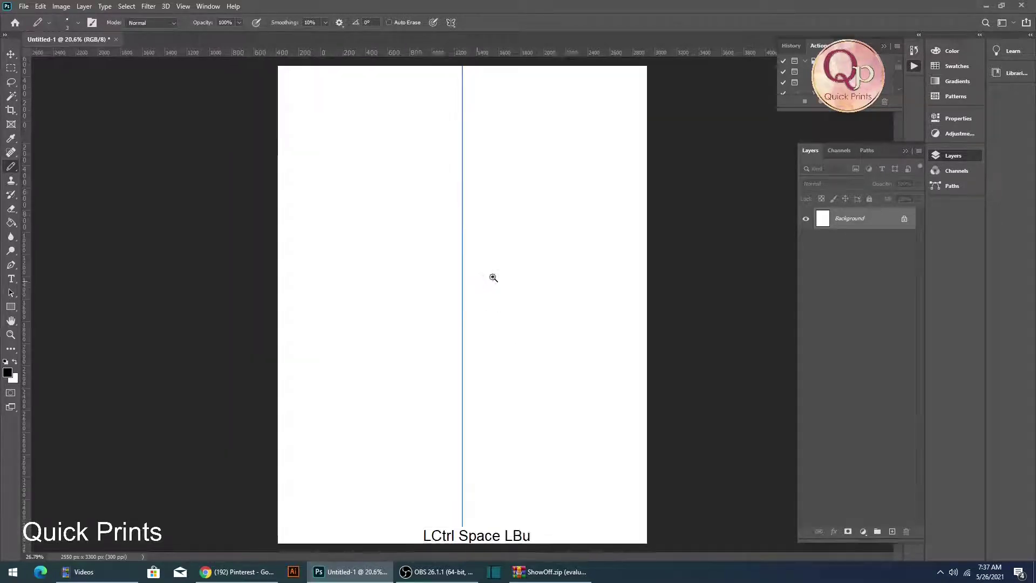
drag(11, 168, 52, 170)
click(78, 22)
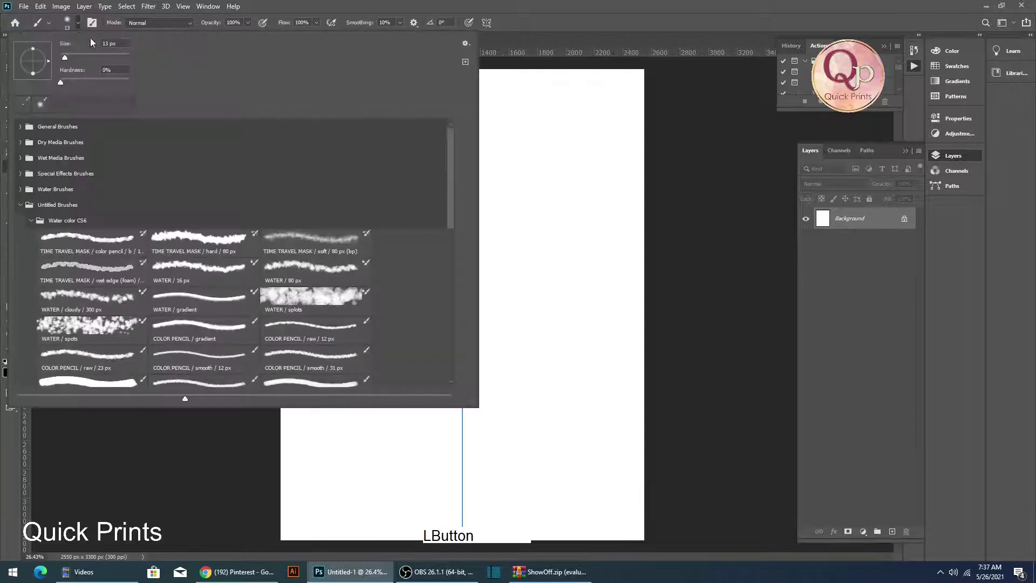
drag(448, 223, 452, 296)
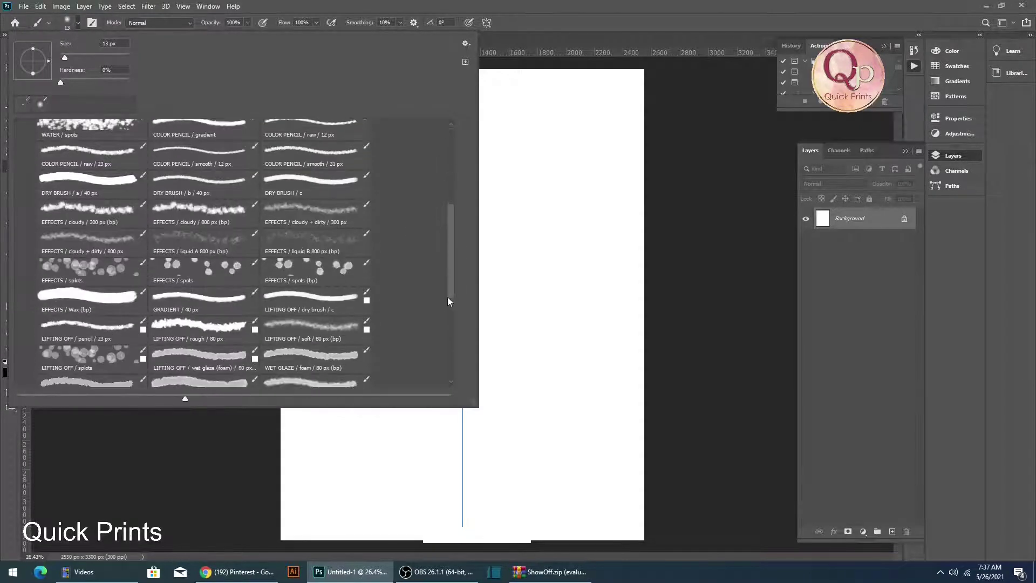
click(342, 299)
Reset the foreground and background colours to their defaults and set the brush's blending mode to Normal
ctrl+click(526, 317)
key(d)
mouse_move(457, 311)
mouse_down()
mouse_move(493, 300)
mouse_move(516, 260)
mouse_move(466, 263)
mouse_move(439, 304)
mouse_up()
click(157, 23)
click(137, 33)
Try a brush stroke beside the vertical symmetry axis and undo it
mouse_move(458, 237)
mouse_down()
mouse_move(439, 227)
mouse_move(357, 229)
mouse_move(363, 266)
mouse_move(446, 296)
mouse_move(481, 275)
mouse_move(414, 287)
mouse_up()
key(ctrl+space)
key(ctrl+z)
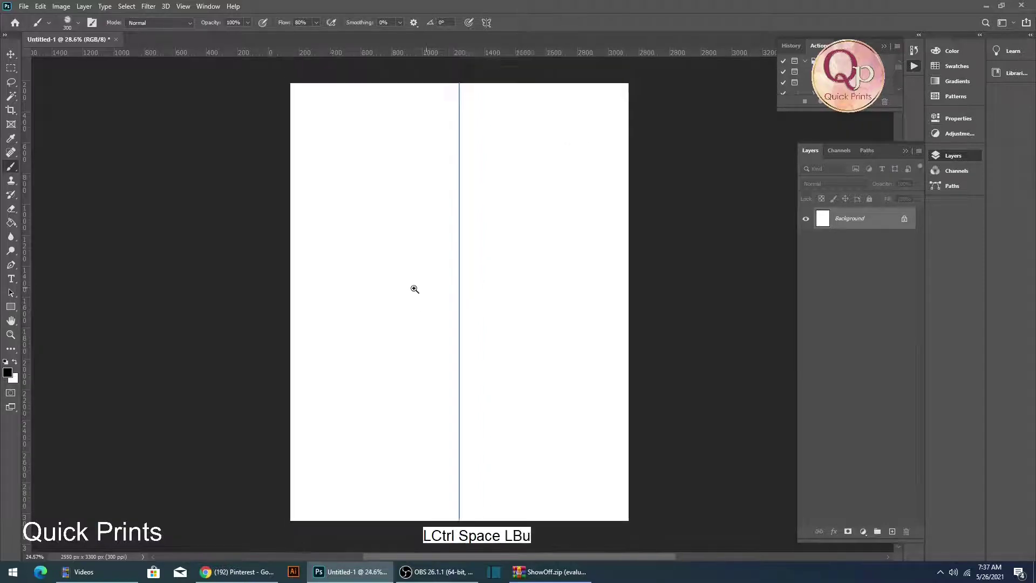
Switch to Pinterest in Chrome and search the saved pins for "tile print"
click(237, 572)
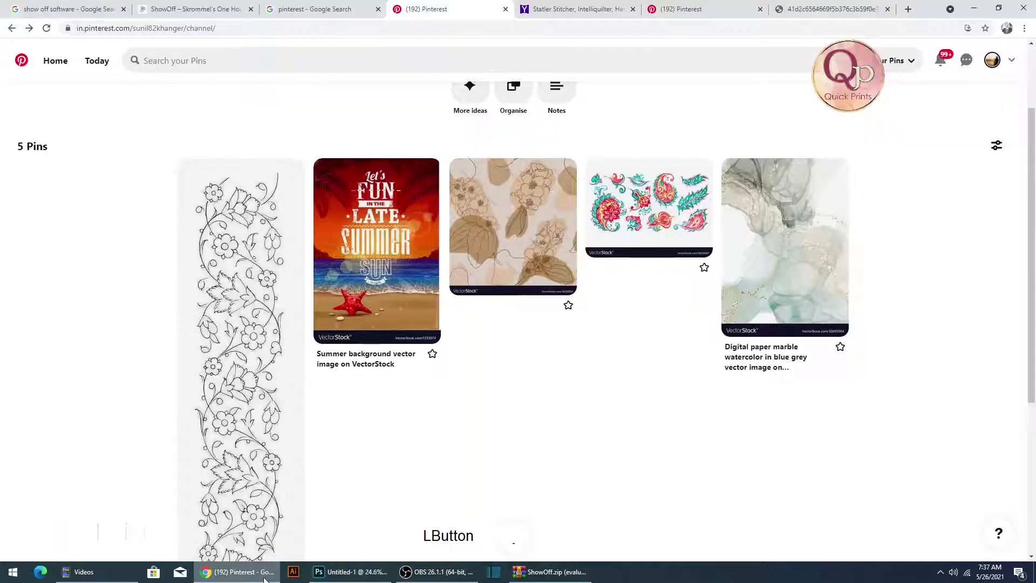
click(233, 64)
text(tile print)
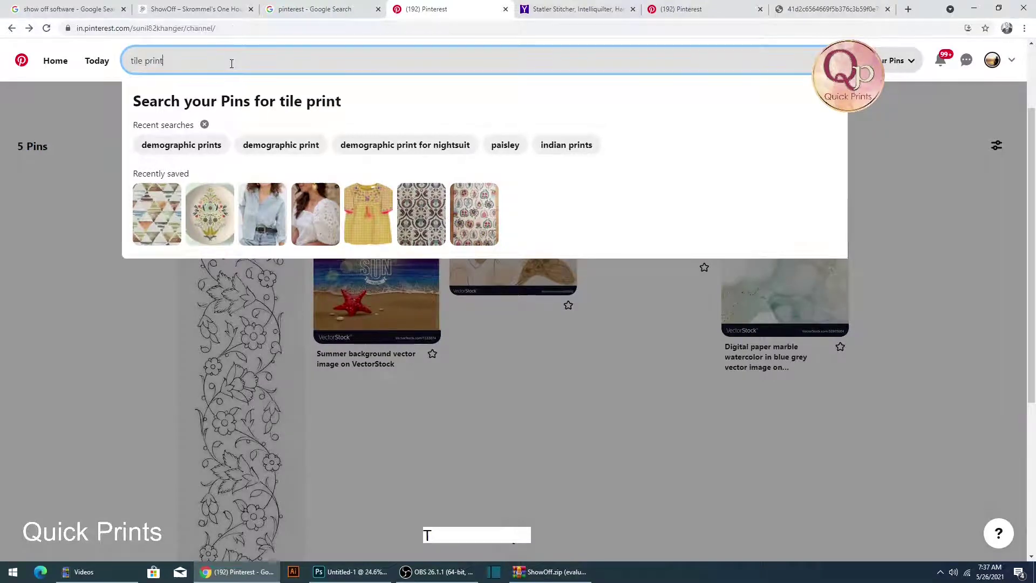
key(Return)
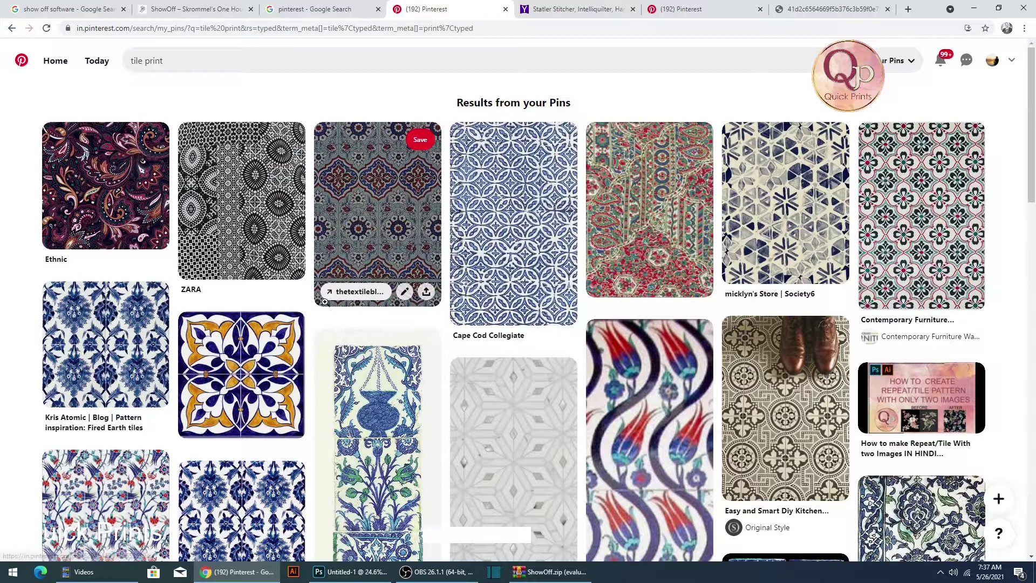
Find the "Azulejos Portugueses - 141" pin in the results and open its source photo on Flickr
scroll(325, 301, down, 7)
scroll(325, 301, down, 3)
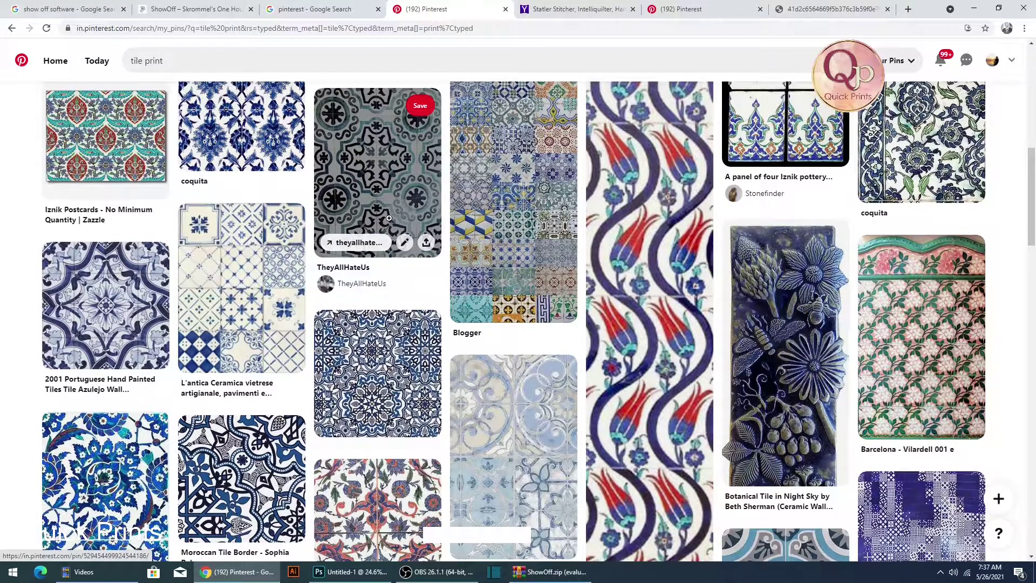
scroll(389, 214, down, 5)
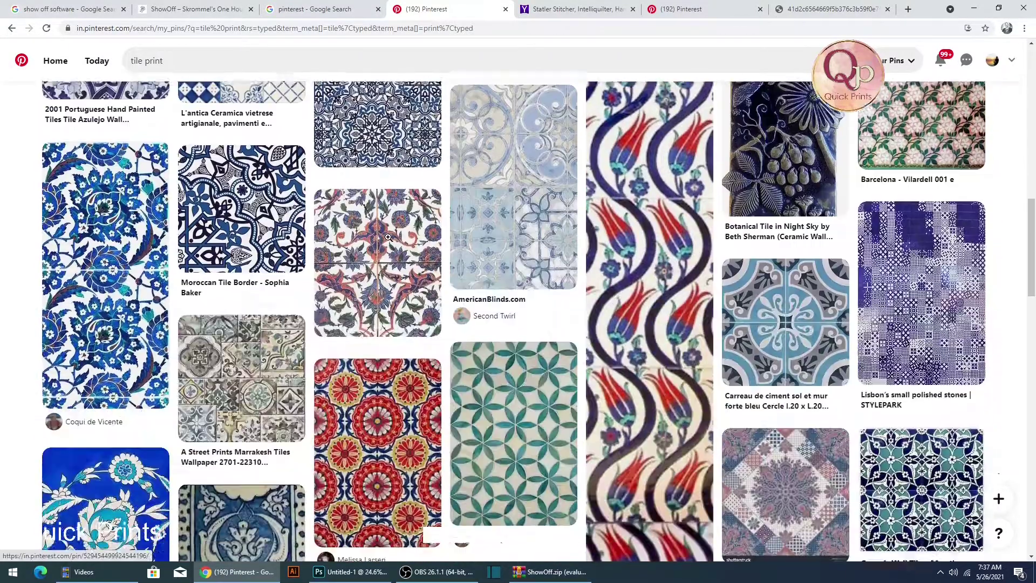
scroll(387, 237, down, 8)
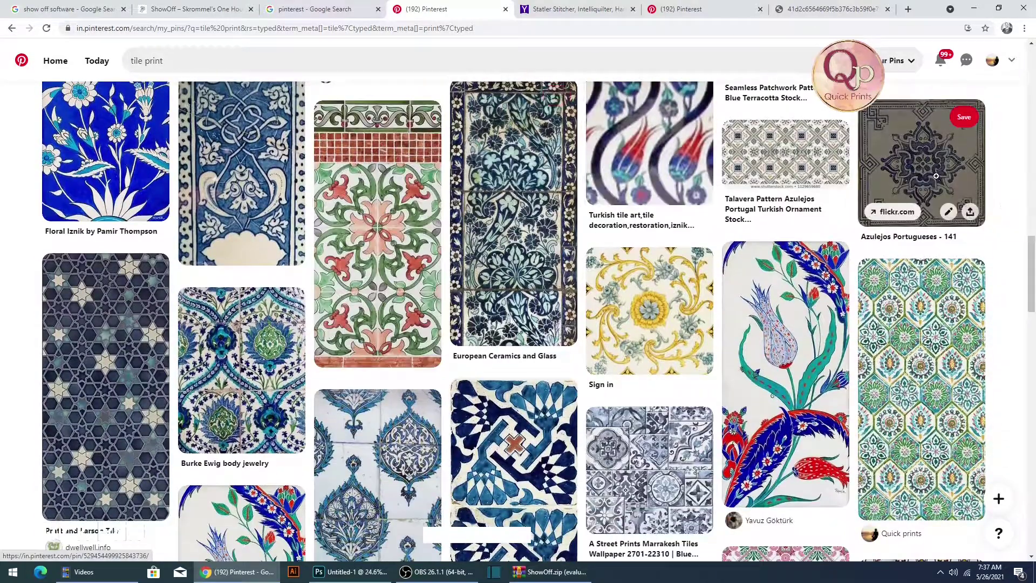
click(920, 178)
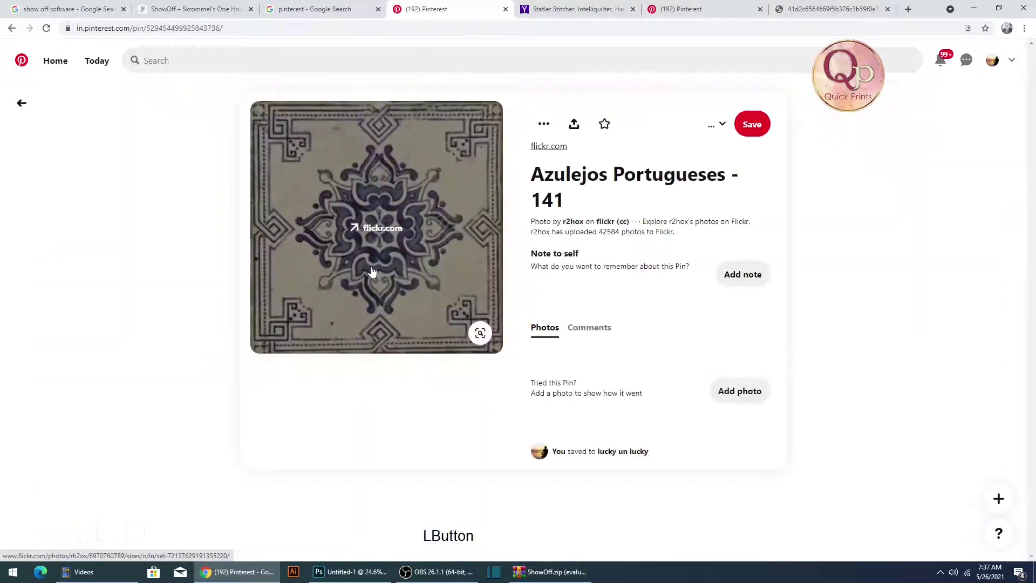
click(371, 271)
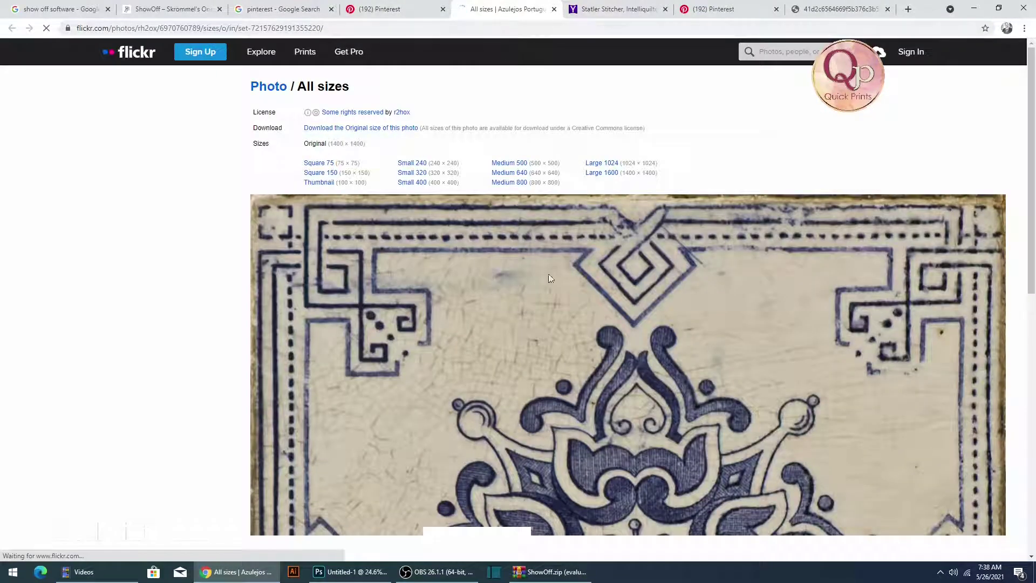
Copy the blue tile image from Flickr and paste it into the blank Photoshop document
scroll(543, 334, down, 5)
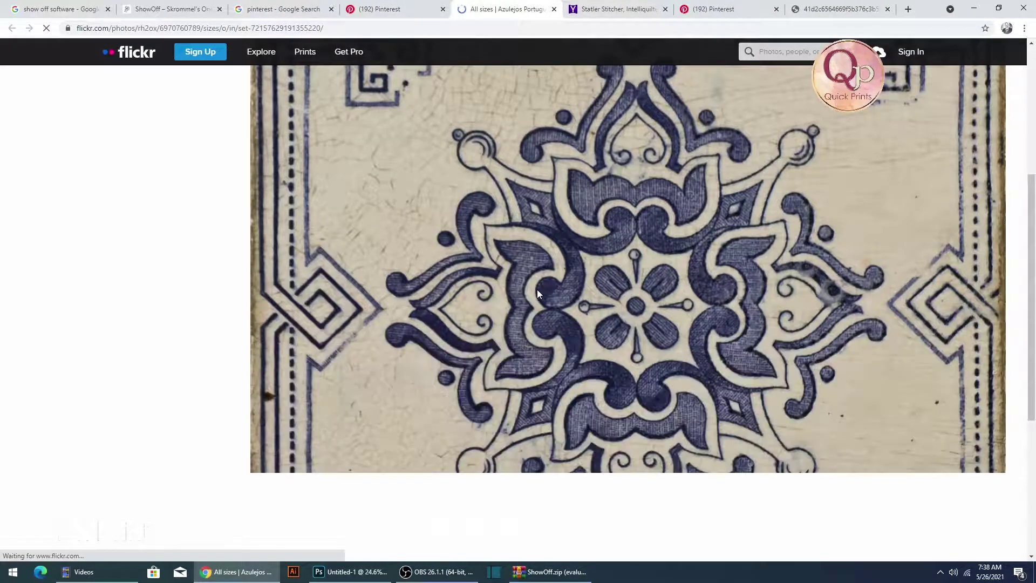
right_click(536, 289)
click(573, 325)
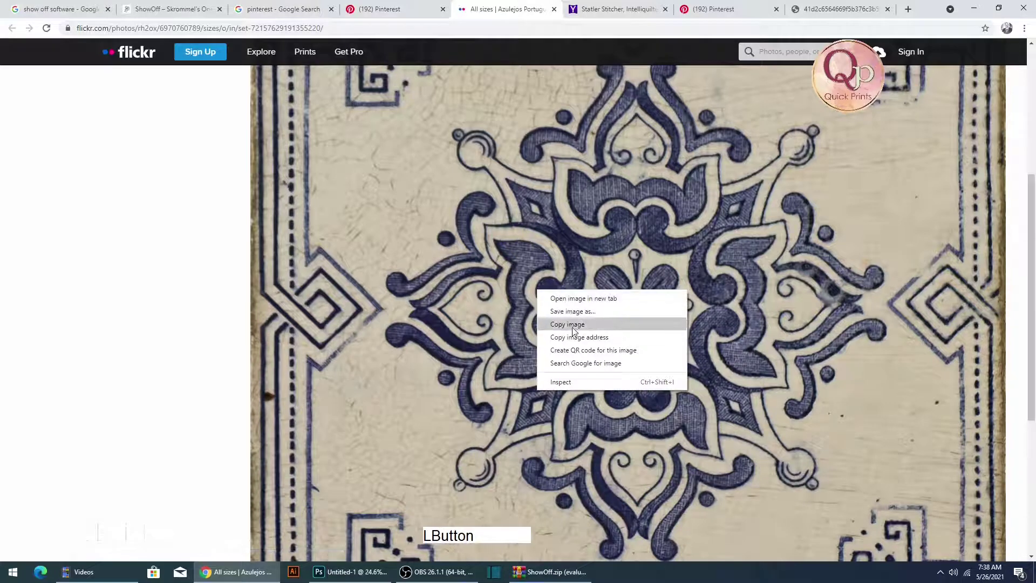
click(376, 571)
key(ctrl+v)
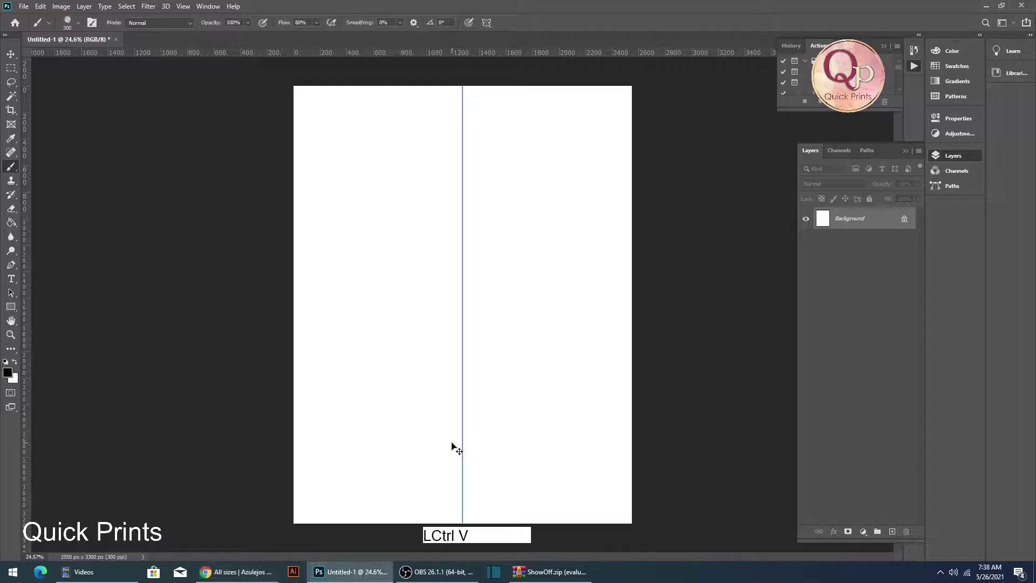
Shift the pasted tile so its motif is centred on the vertical symmetry axis and set its layer opacity to 20%
scroll(456, 398, up, 1)
scroll(500, 315, up, 8)
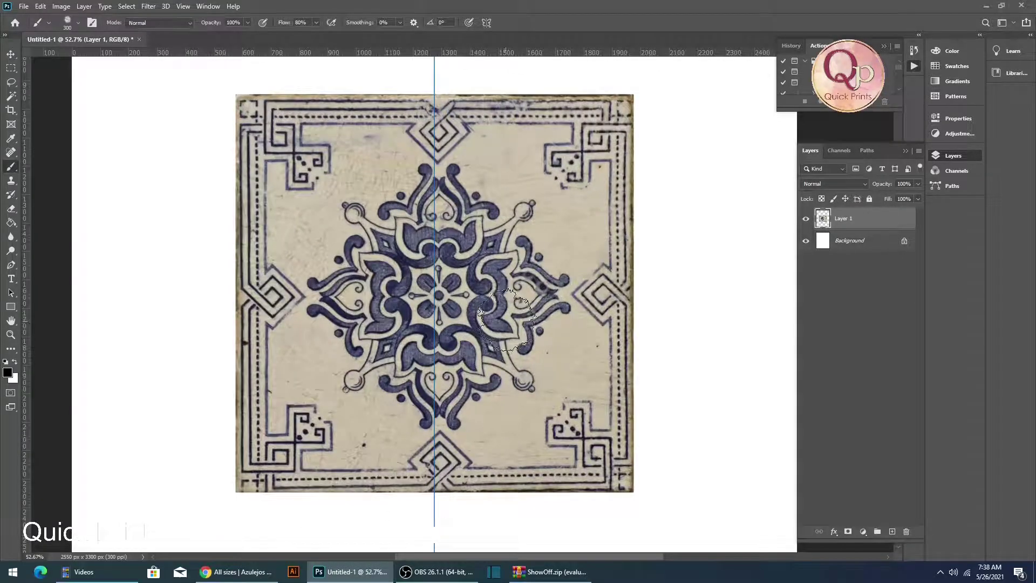
key(ctrl+t)
drag(519, 333, 510, 332)
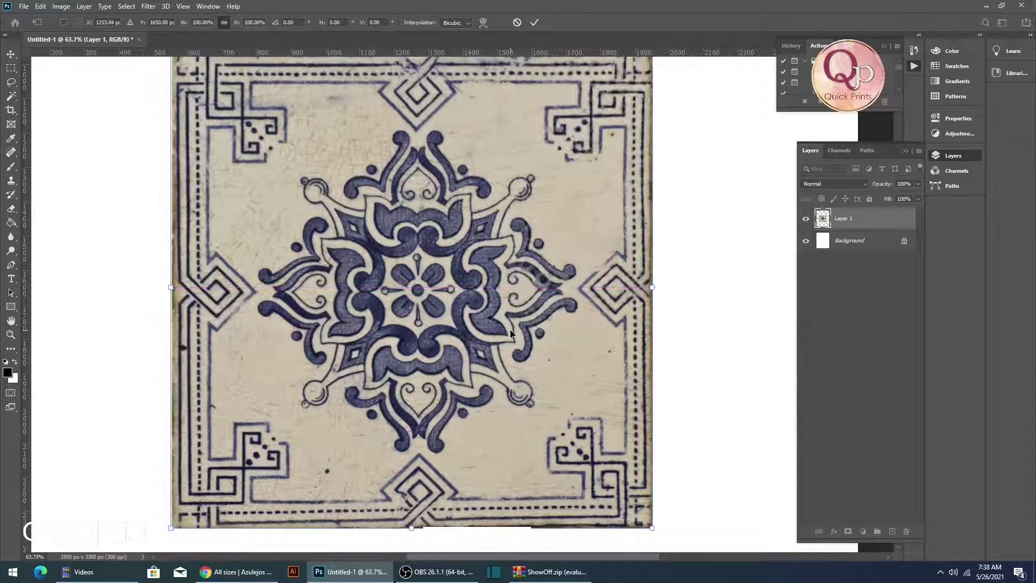
key(b)
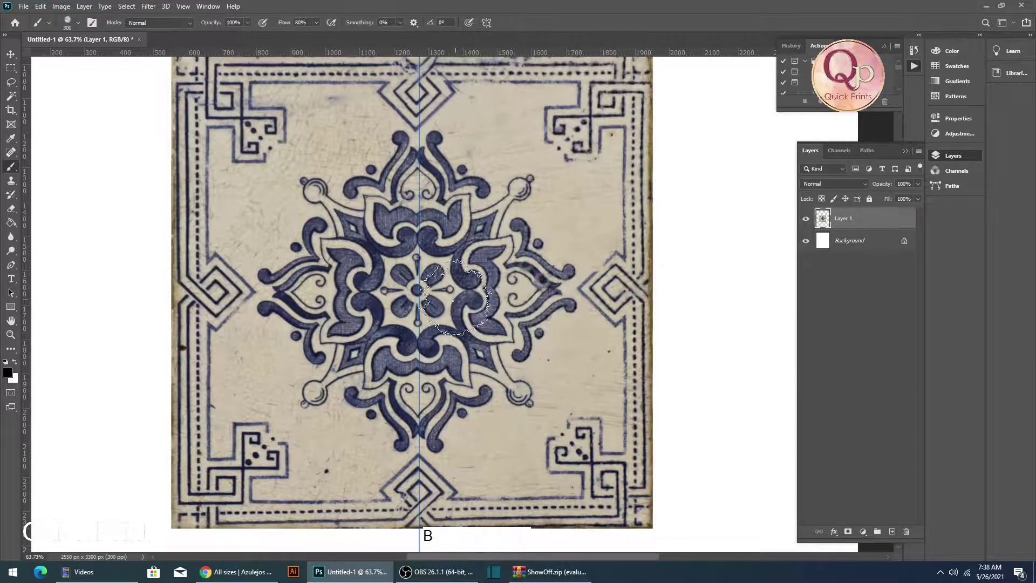
scroll(432, 298, up, 3)
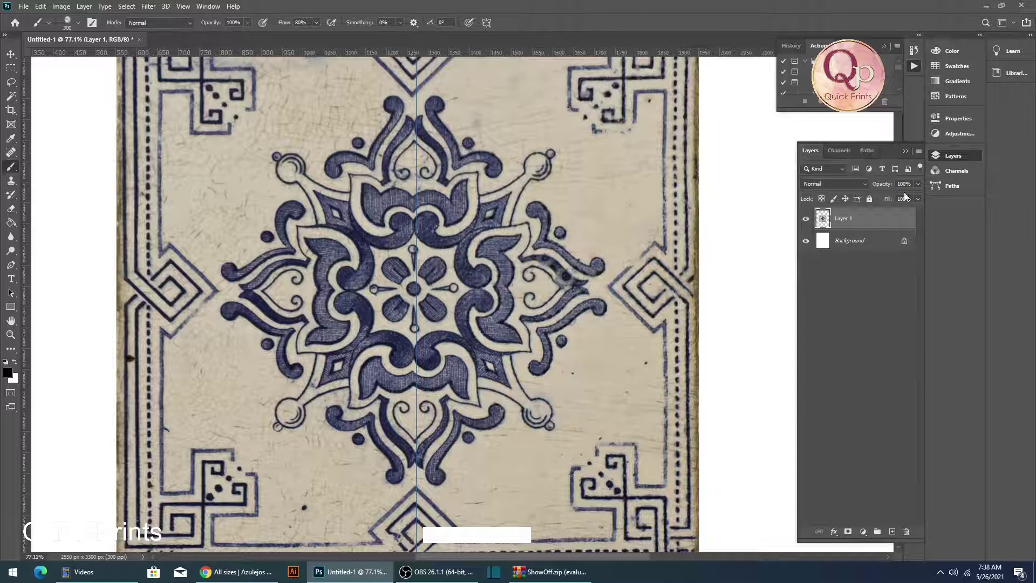
text(20)
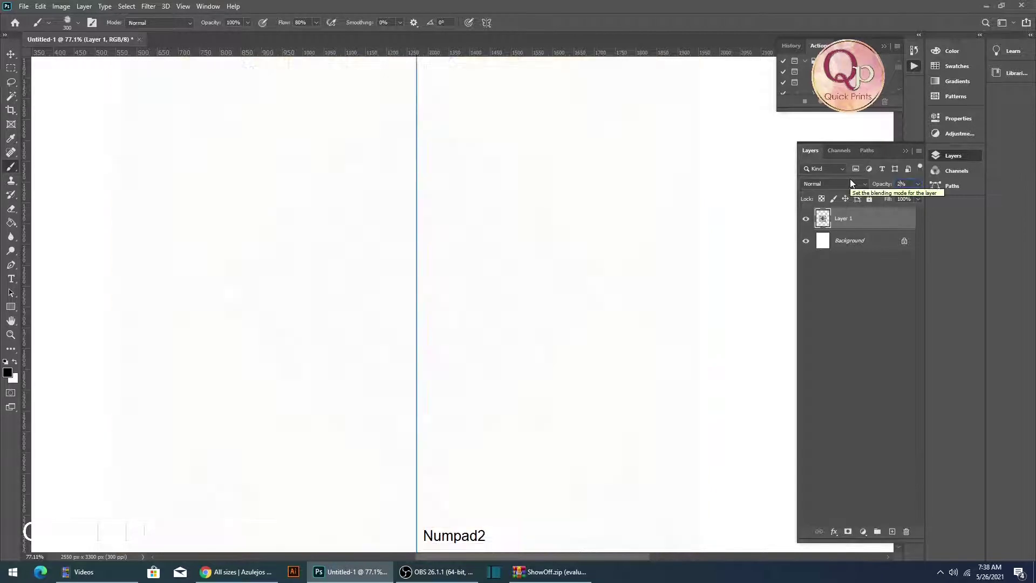
Change the paint symmetry to Dual Axis and align its crossing with the tile motif's centre, about X 1267 px, Y 1658 px
key(ctrl+space)
mouse_move(296, 233)
mouse_down()
mouse_move(331, 245)
mouse_move(313, 245)
mouse_up()
click(486, 22)
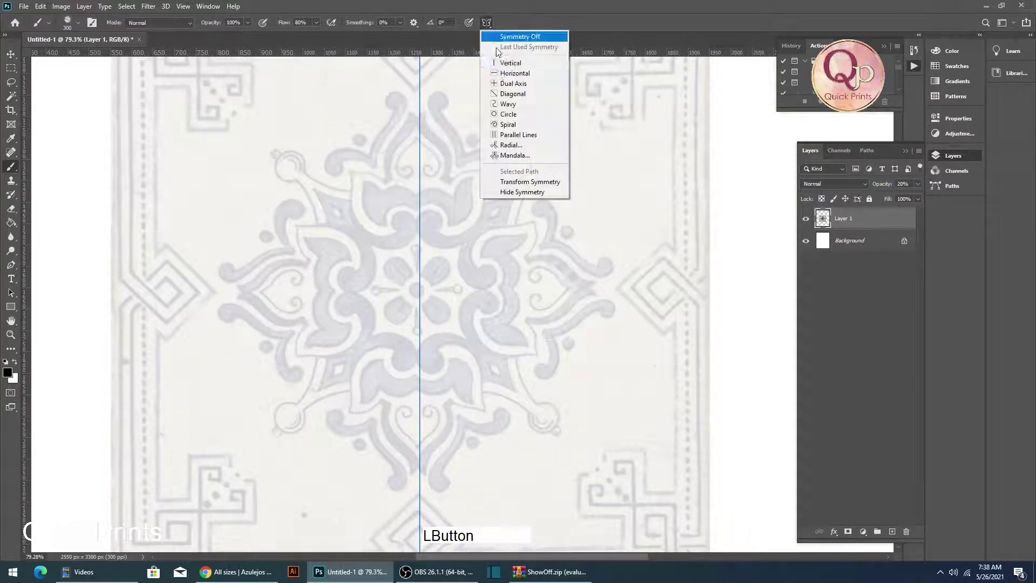
click(513, 85)
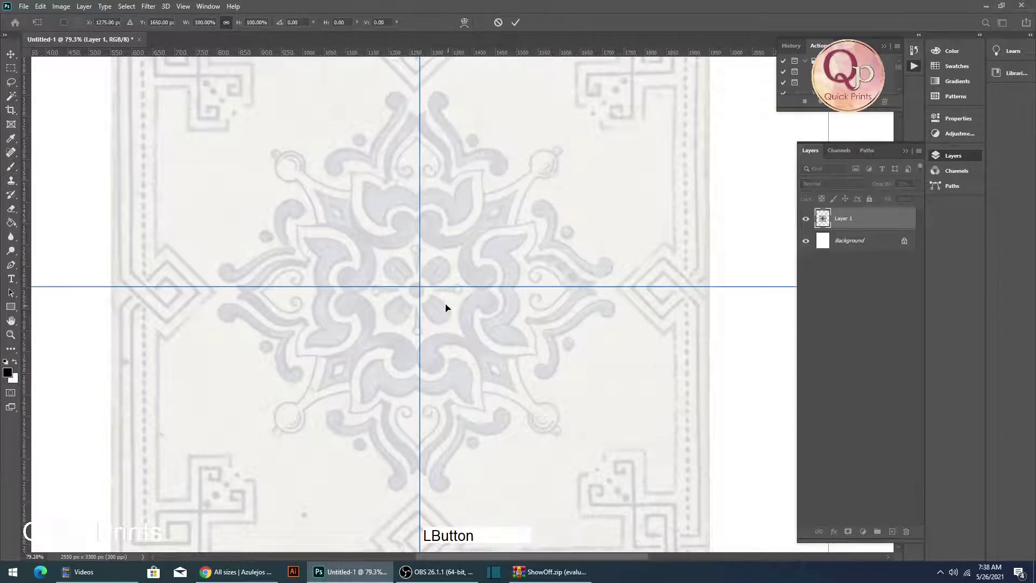
drag(476, 352, 473, 355)
drag(387, 295, 402, 300)
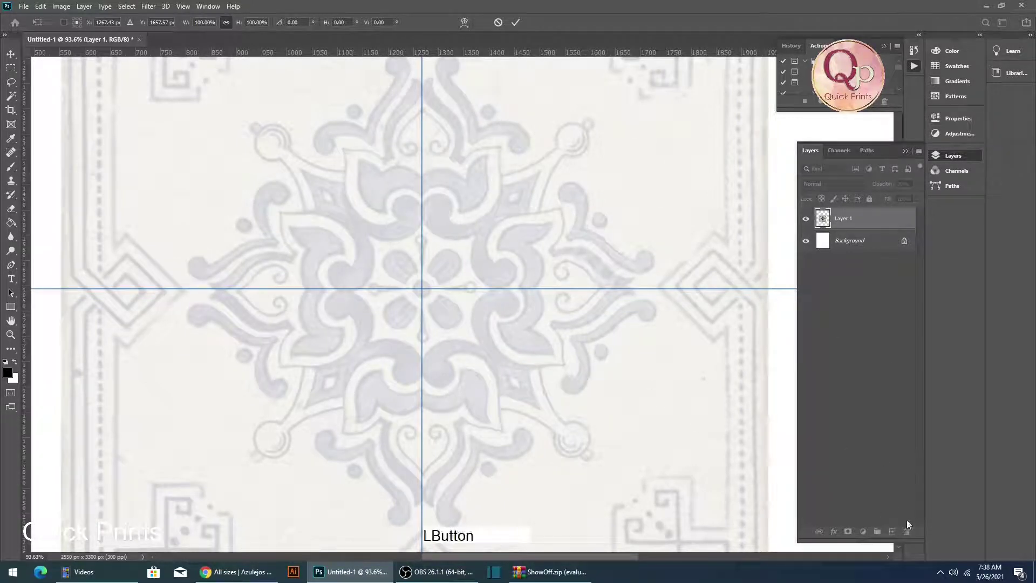
key(KP_Enter)
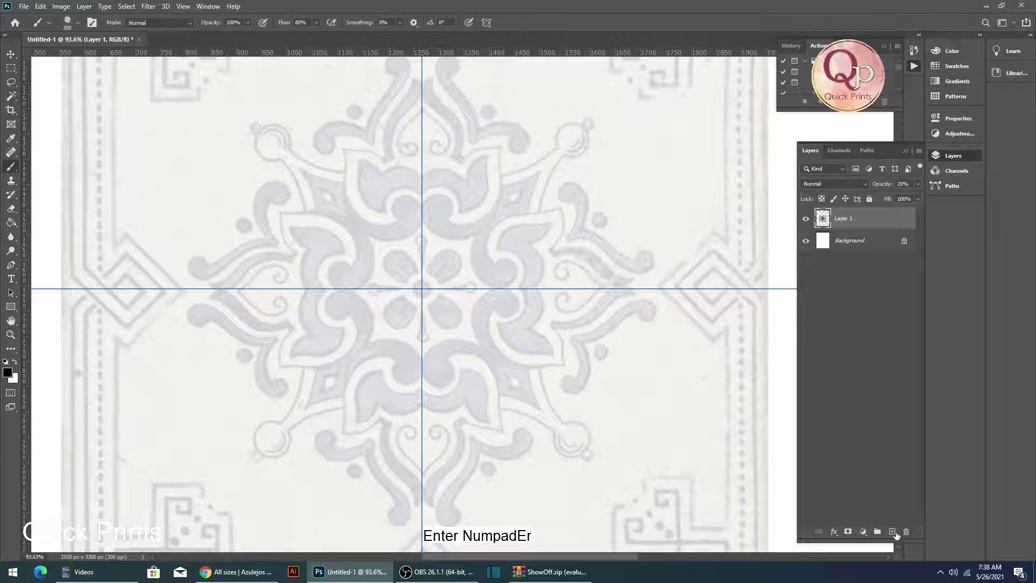
Add a new layer above the tile image and reduce the brush size to 40 px
click(891, 531)
key(bracketleft)
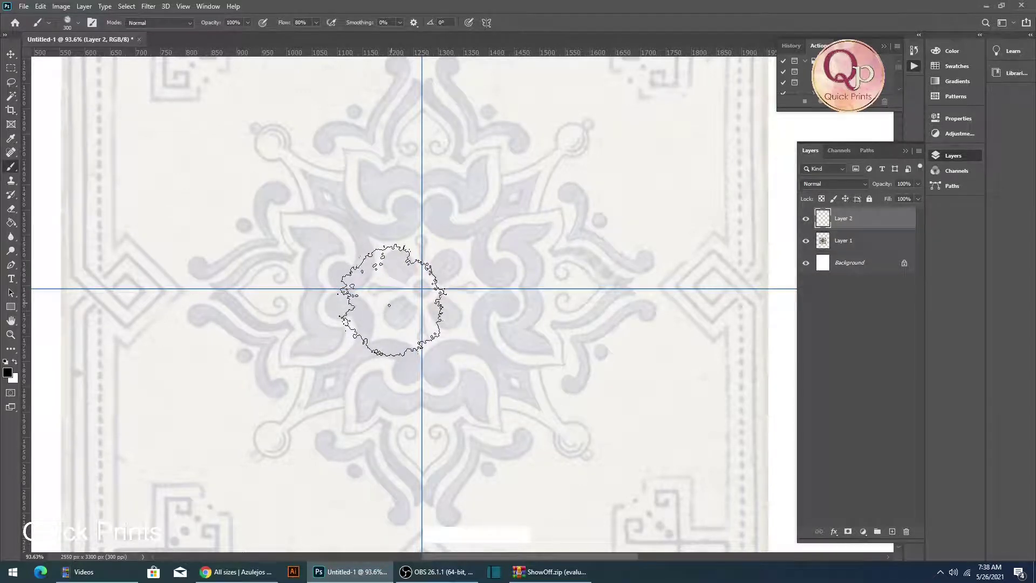
key(bracketleft)
key(bracketleft)
key(bracketleft)
key(bracketleft)
key(bracketleft)
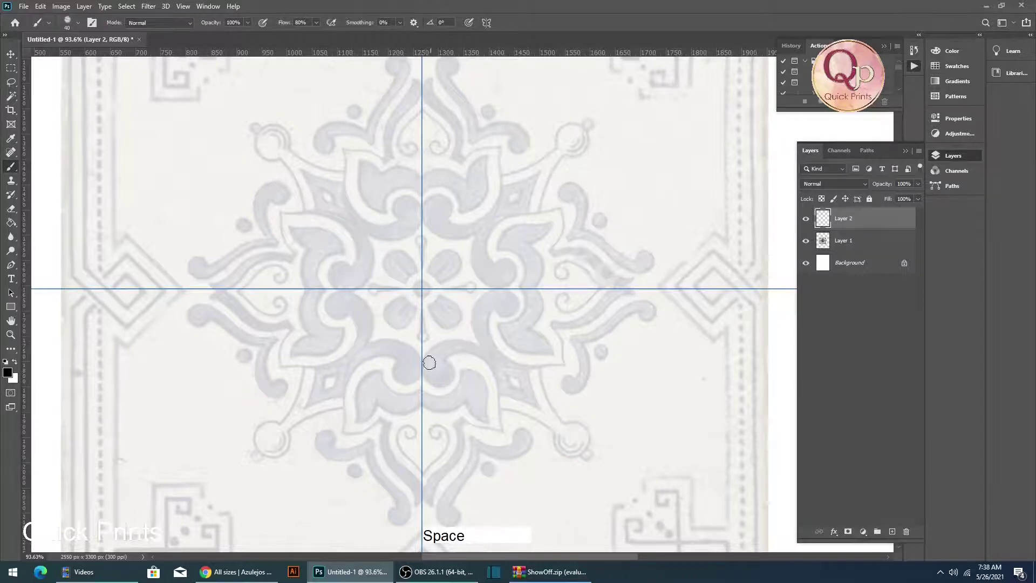
Adjust the brush tip in the brush settings and close them
drag(408, 275, 420, 275)
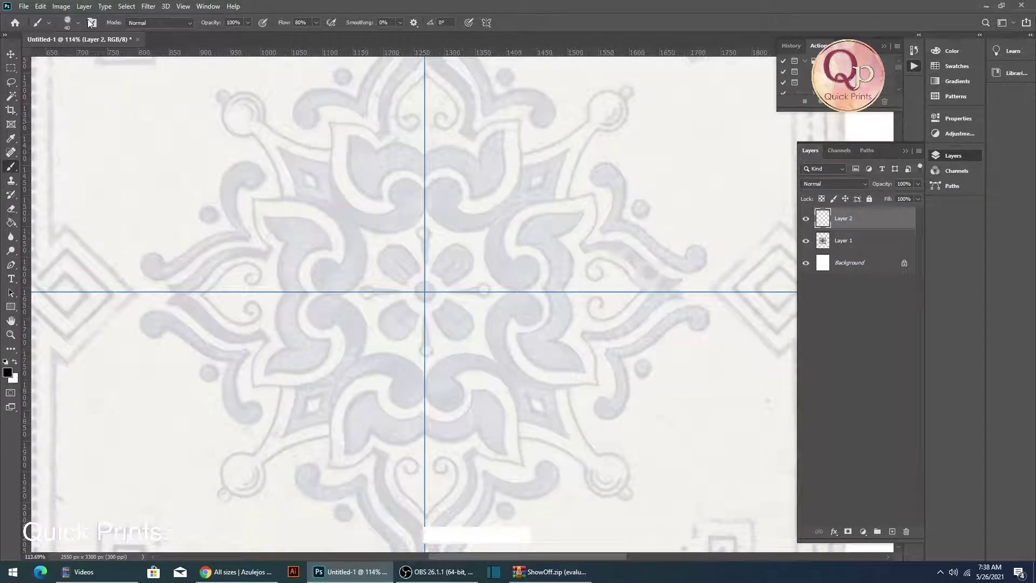
key(F5)
drag(810, 174, 797, 180)
drag(393, 289, 401, 253)
mouse_move(251, 256)
mouse_down()
mouse_move(231, 241)
mouse_move(325, 242)
mouse_move(259, 243)
mouse_up()
click(883, 89)
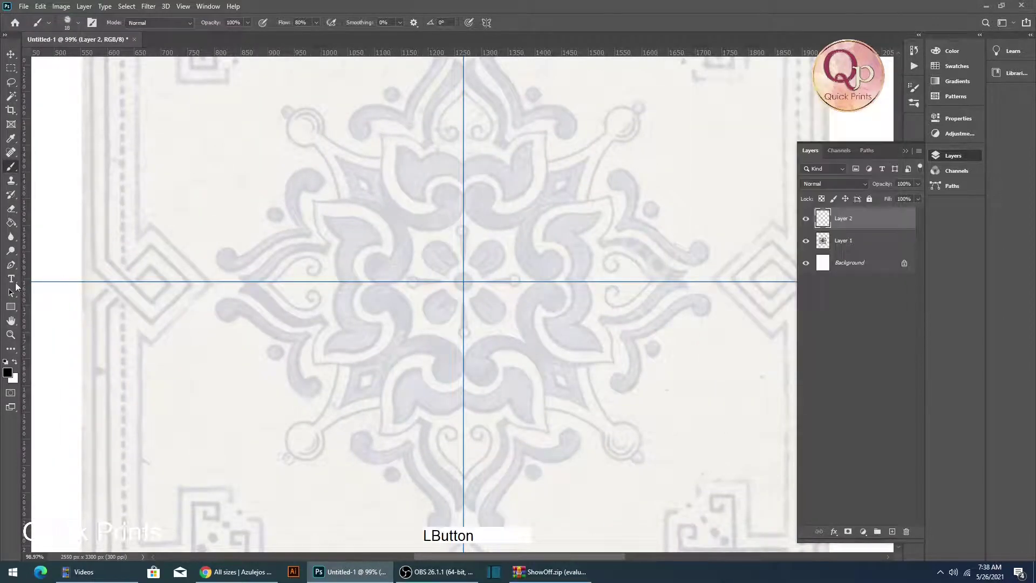
Set the foreground colour to the blue 1b5cb4, try a brush stroke on the motif and undo it
click(8, 373)
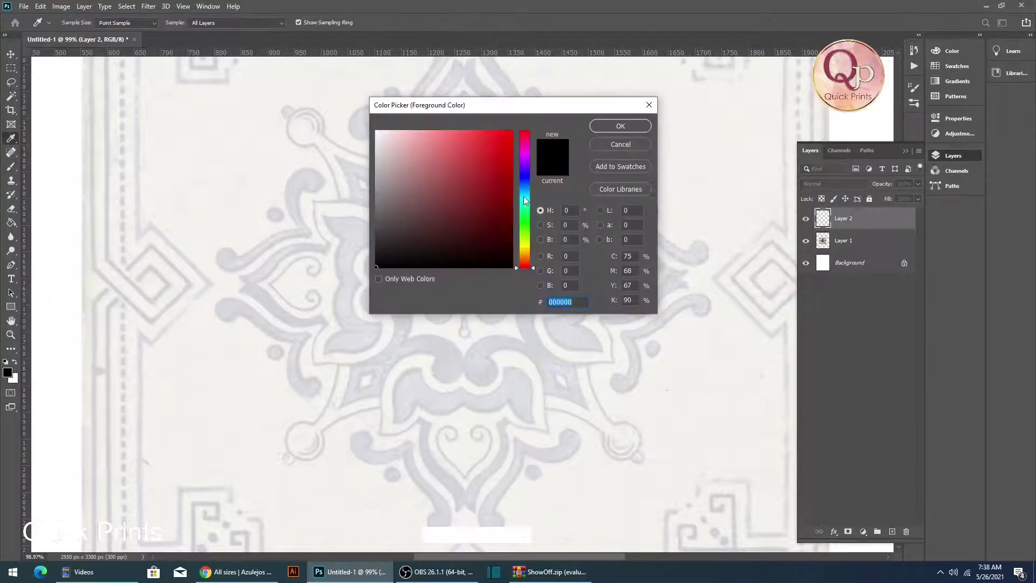
click(523, 190)
click(492, 171)
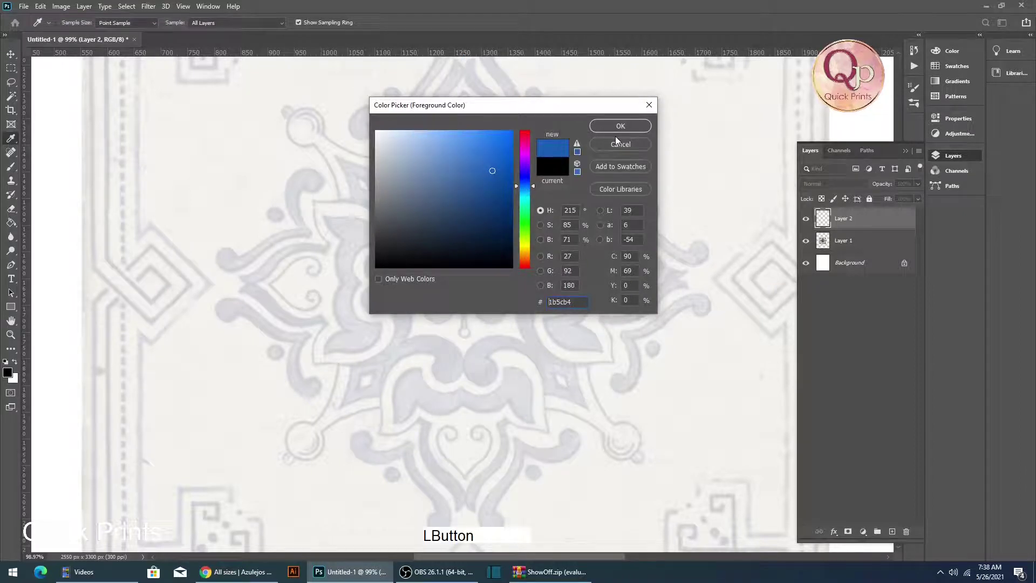
click(625, 122)
mouse_move(402, 211)
mouse_down()
mouse_move(338, 152)
mouse_move(317, 245)
mouse_move(305, 232)
mouse_move(330, 230)
mouse_move(323, 258)
mouse_up()
key(ctrl+z)
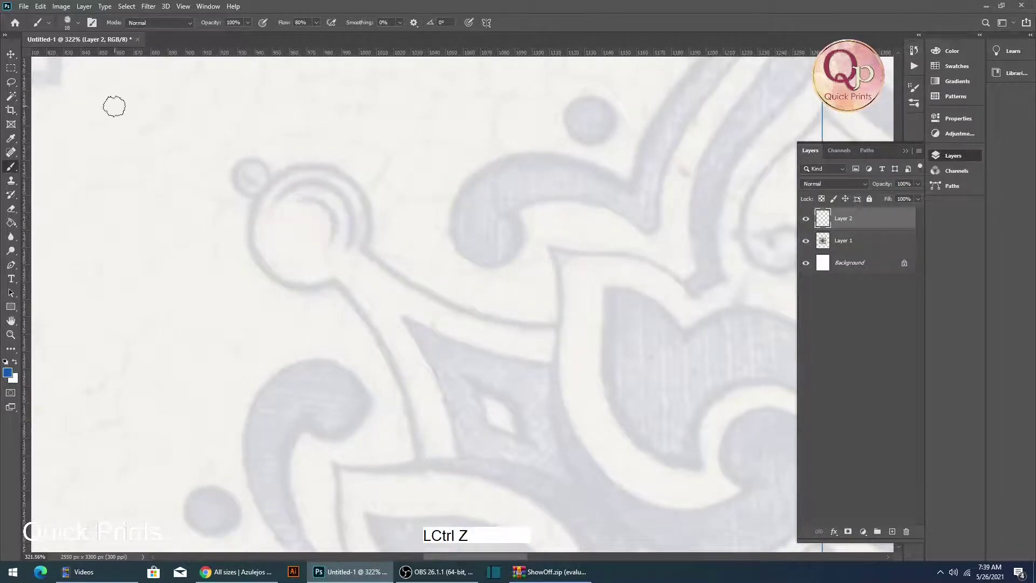
Try the LIFTING OFF / rough / 80 px brush on the canvas and undo the test marks
click(70, 24)
click(192, 324)
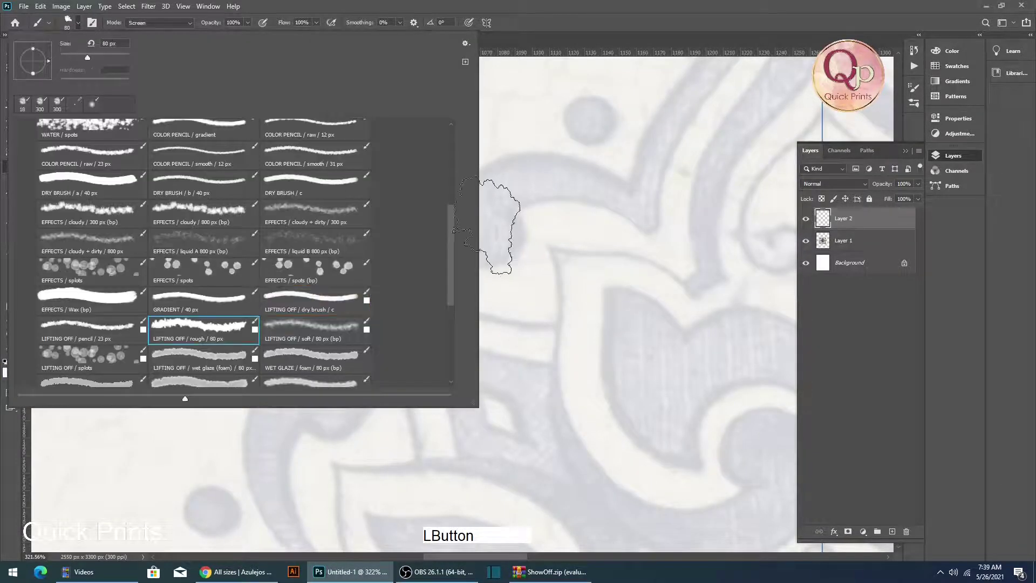
click(491, 226)
click(490, 227)
key(ctrl+z)
Switch to the GRADIENT / 40 px brush, test it with one dab and undo the dab
click(68, 22)
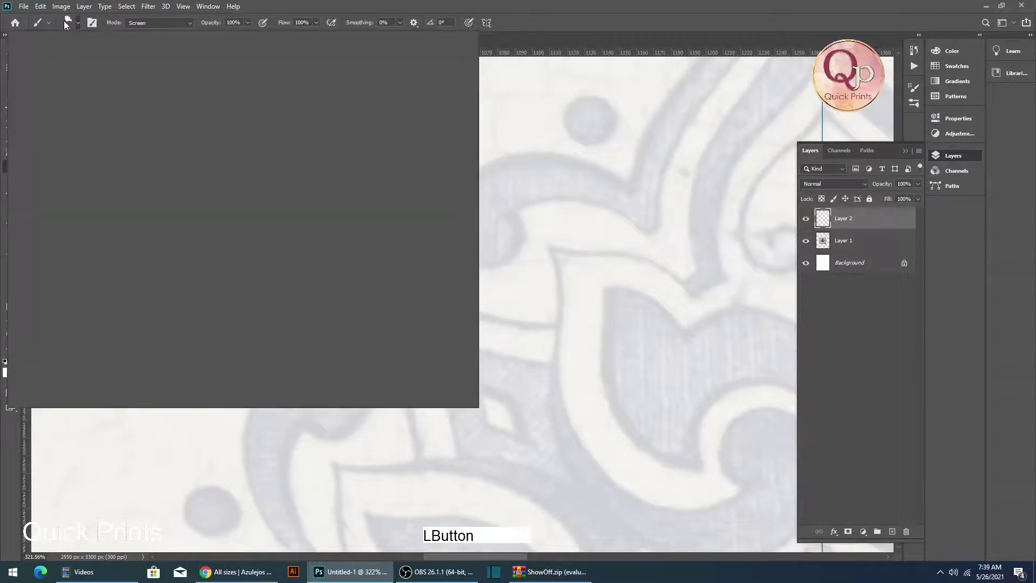
click(200, 296)
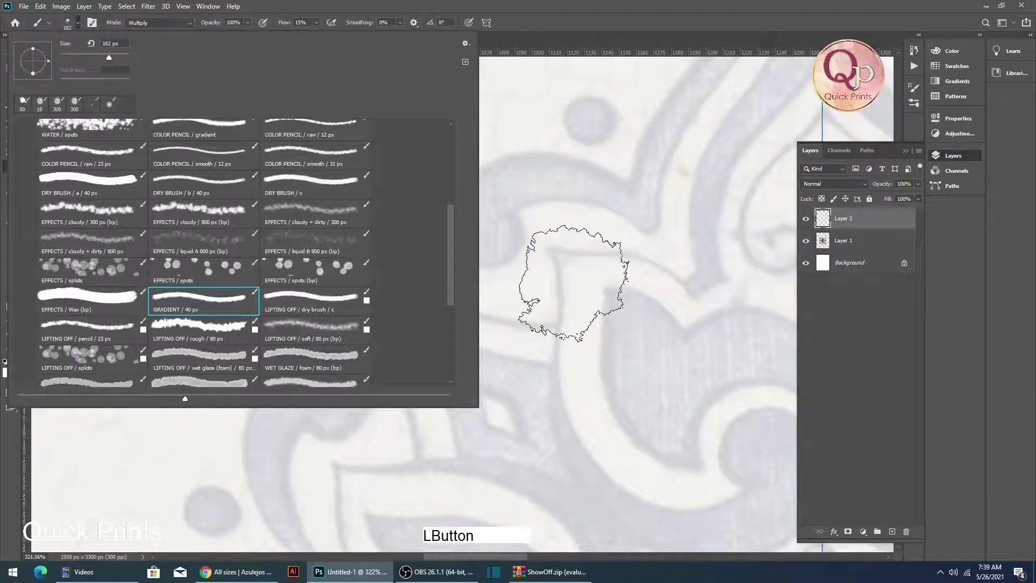
click(550, 283)
key(ctrl+z)
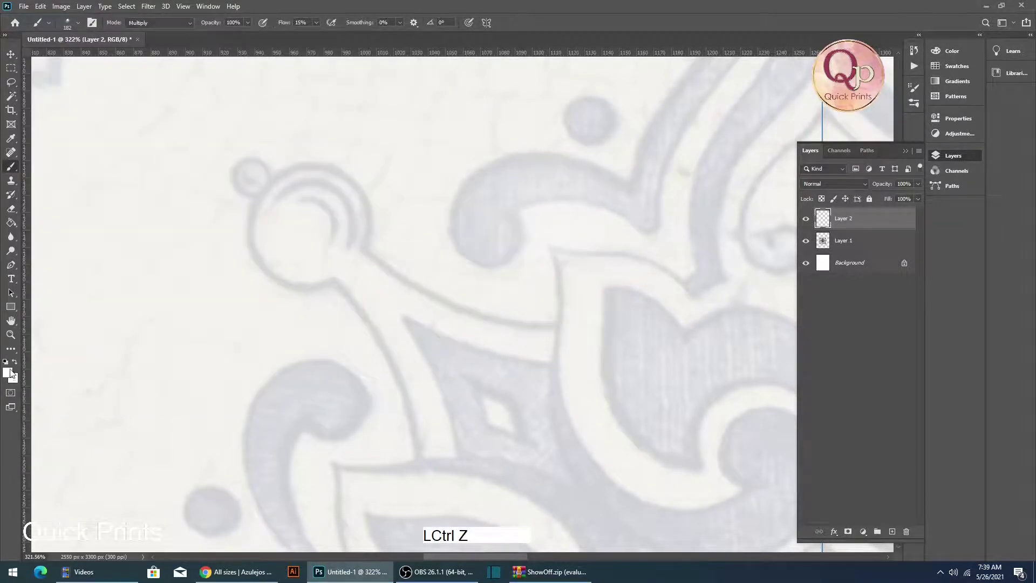
Set the foreground colour to a dark navy blue and return to the Brush tool
click(8, 372)
drag(522, 246, 525, 180)
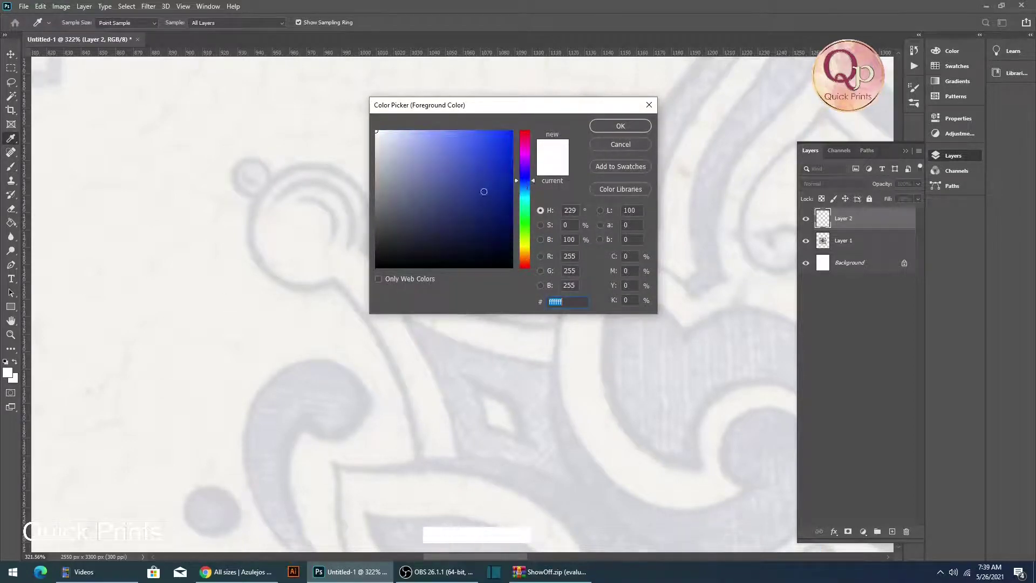
click(484, 191)
click(529, 186)
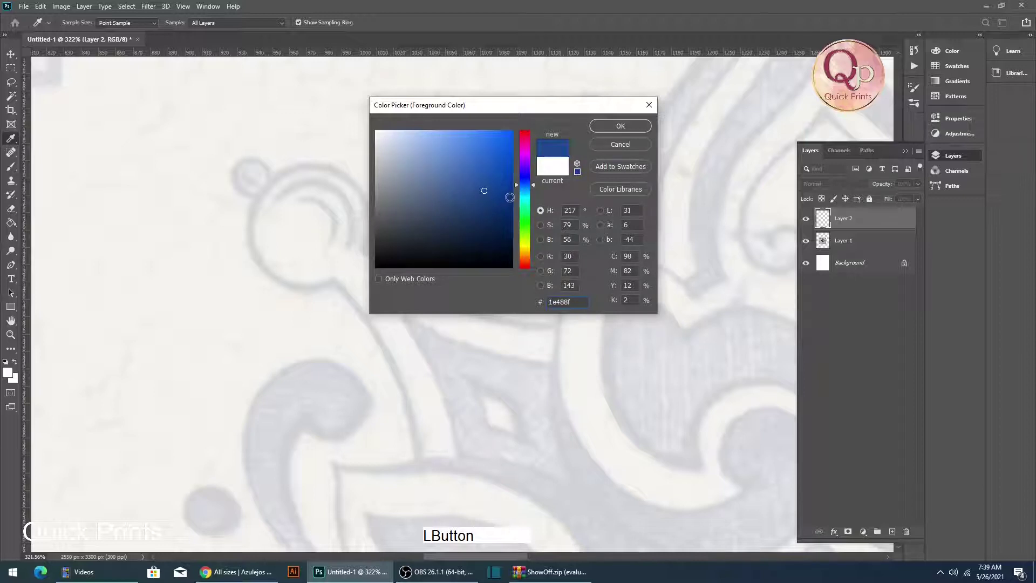
click(499, 209)
click(620, 125)
key(b)
Test a dab over the motif's outer circle, undo it and reduce the brush size to 20 px
click(300, 190)
key(ctrl+z)
key(bracketleft)
key(bracketleft)
key(bracketleft)
key(bracketleft)
key(bracketleft)
key(bracketleft)
key(bracketleft)
key(bracketleft)
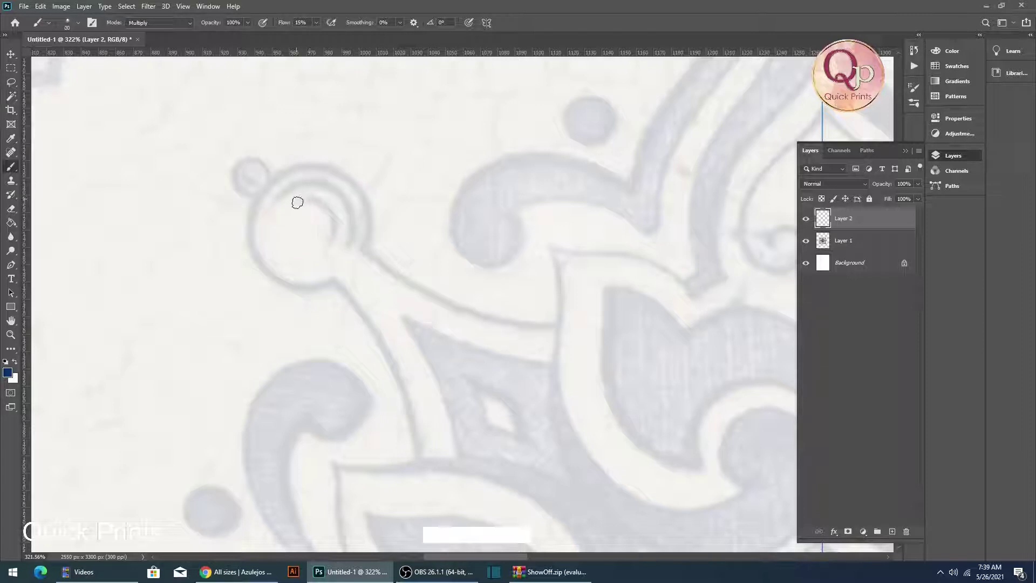
Paint the two curved arcs inside the motif's outer circle and the small dot beside it
drag(335, 232, 322, 235)
mouse_move(285, 187)
mouse_down()
mouse_move(332, 189)
mouse_move(354, 224)
mouse_up()
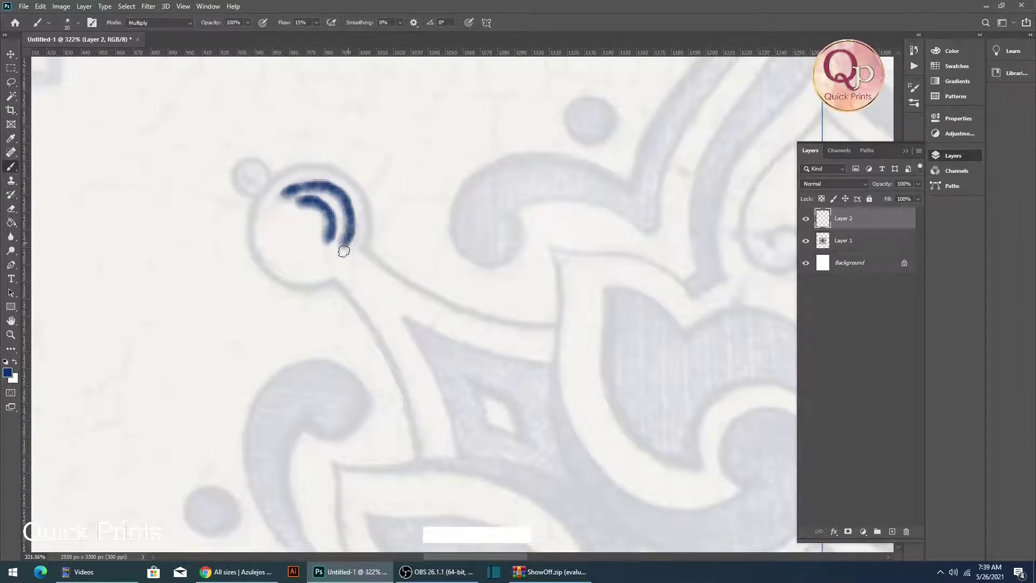
drag(251, 171, 257, 180)
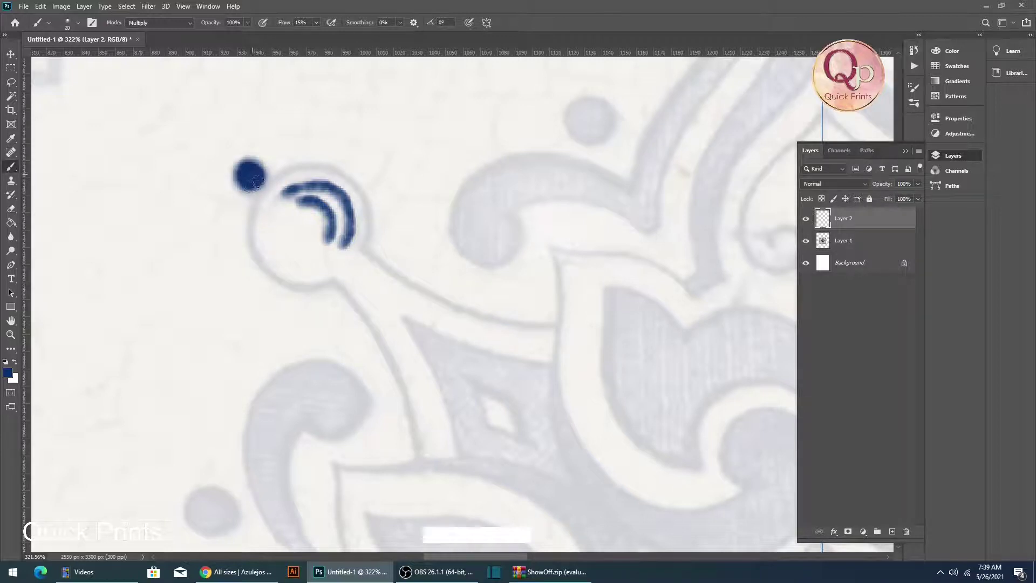
key(ctrl+z)
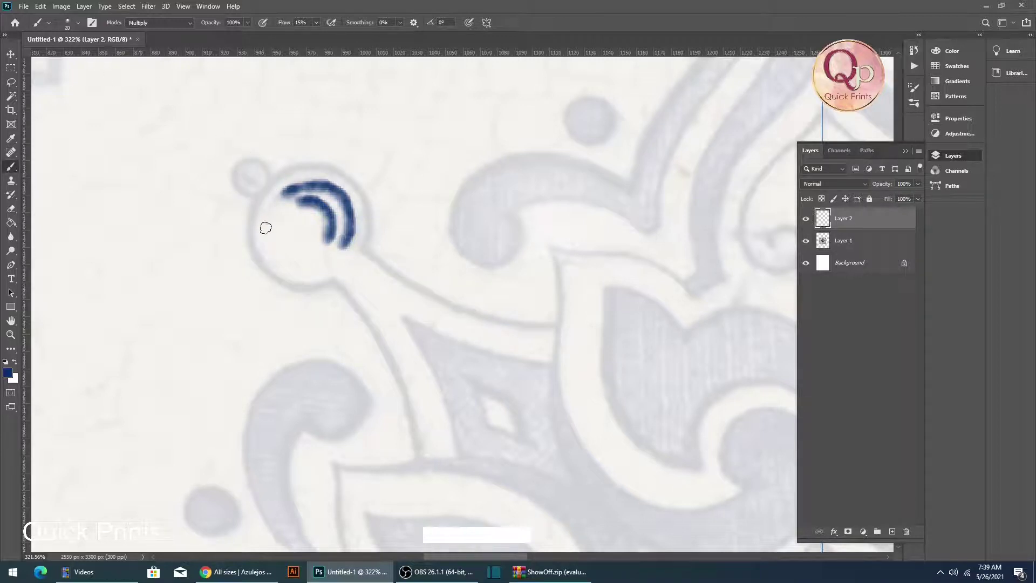
mouse_move(253, 177)
mouse_down()
mouse_move(248, 167)
mouse_move(280, 192)
mouse_up()
Paint the diamond shape between the motif's petals in dark blue, leaving its centre open
key(space)
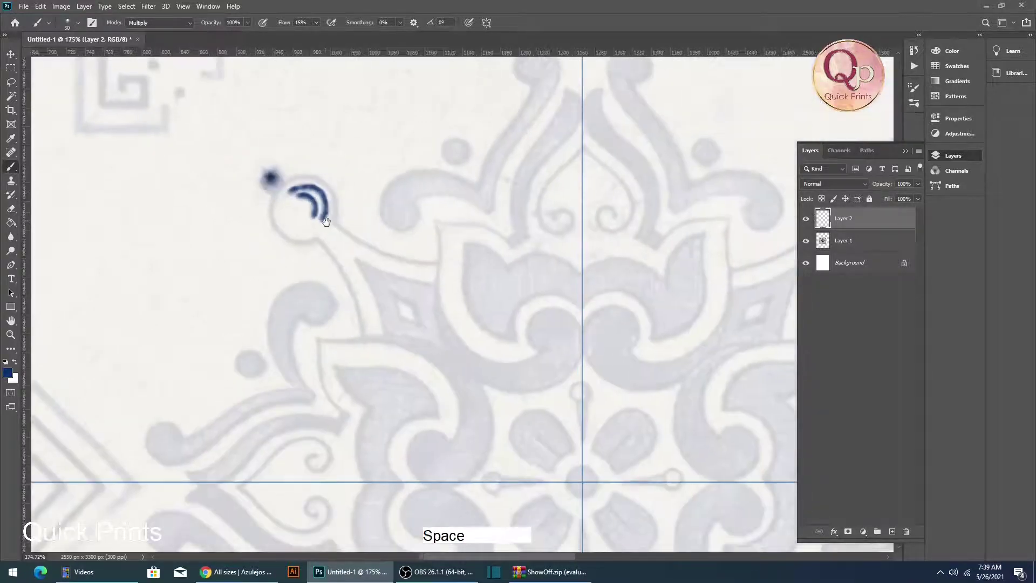
drag(332, 230, 321, 230)
drag(367, 253, 443, 288)
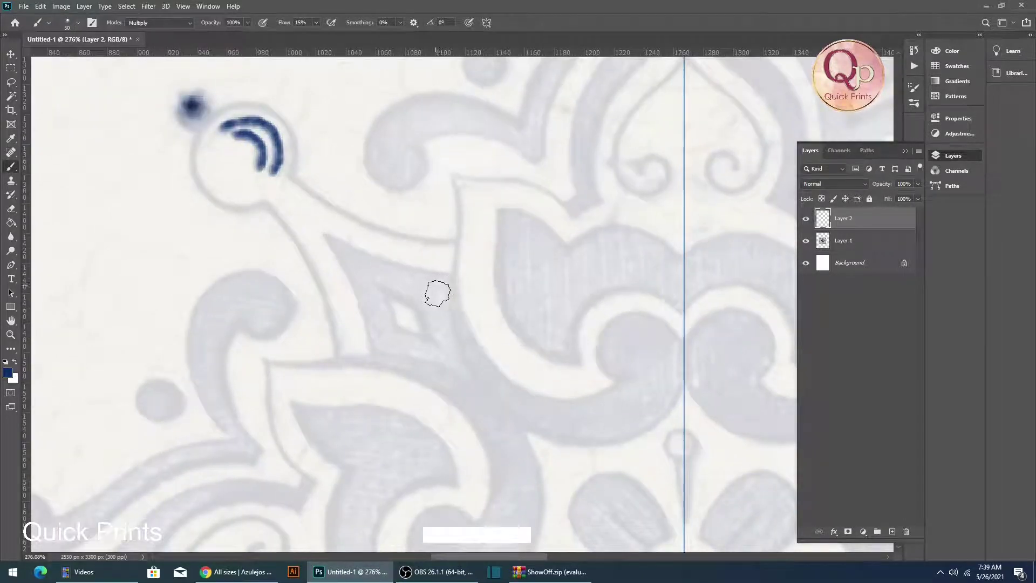
mouse_move(438, 290)
mouse_down()
mouse_move(340, 261)
mouse_move(372, 298)
mouse_move(382, 335)
mouse_move(453, 354)
mouse_move(410, 286)
mouse_move(353, 270)
mouse_move(393, 317)
mouse_move(430, 336)
mouse_move(434, 279)
mouse_move(372, 281)
mouse_move(385, 323)
mouse_move(436, 340)
mouse_move(406, 280)
mouse_move(359, 260)
mouse_move(389, 329)
mouse_move(440, 341)
mouse_move(405, 339)
mouse_move(473, 220)
mouse_up()
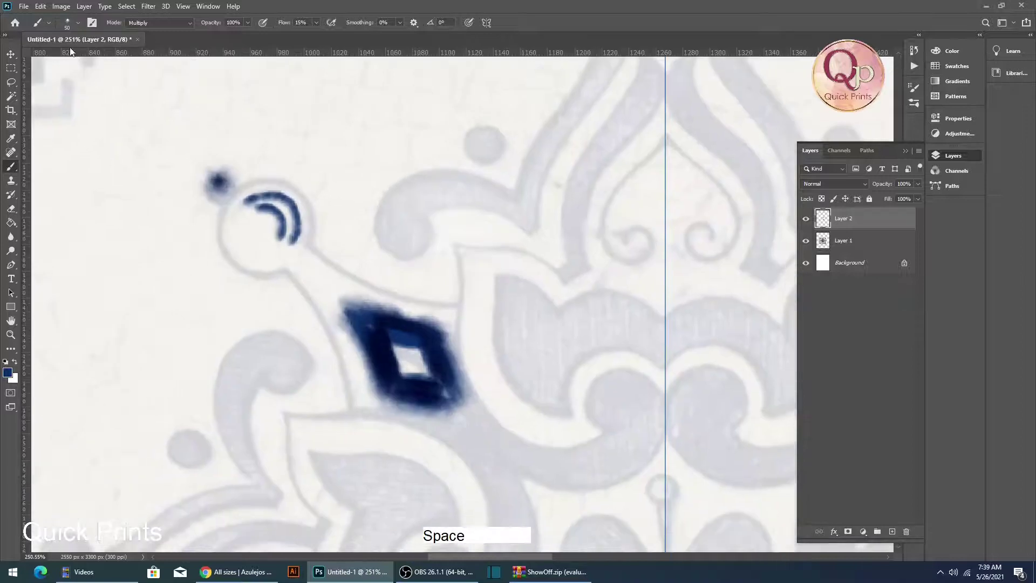
Switch to the LIFTING OFF / wet glaze (foam) / 80 px brush and undo a test stroke
click(68, 23)
click(220, 354)
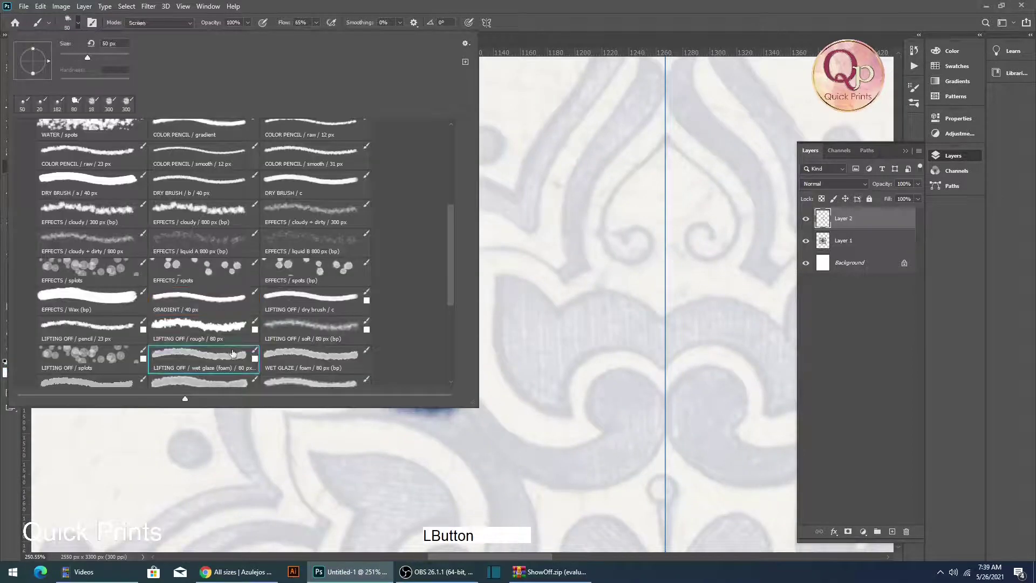
drag(543, 254, 465, 256)
key(ctrl+z)
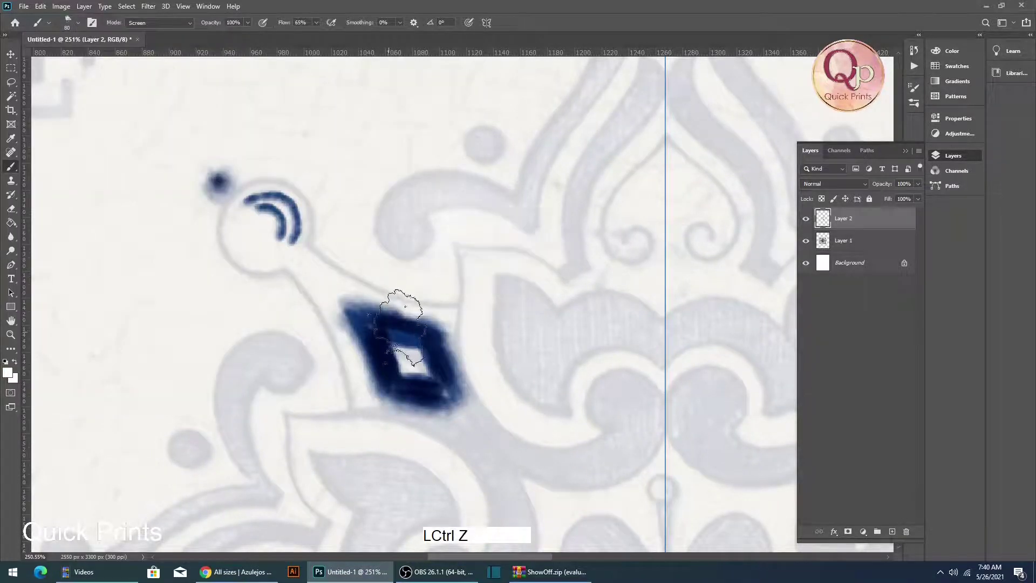
Sample the dark blue from the painted diamond, try the new brush and undo all strokes made so far
alt+click(392, 323)
mouse_move(475, 219)
mouse_down()
mouse_move(378, 269)
mouse_move(388, 259)
mouse_up()
key(ctrl+z)
key(ctrl+z)
key(ctrl+z)
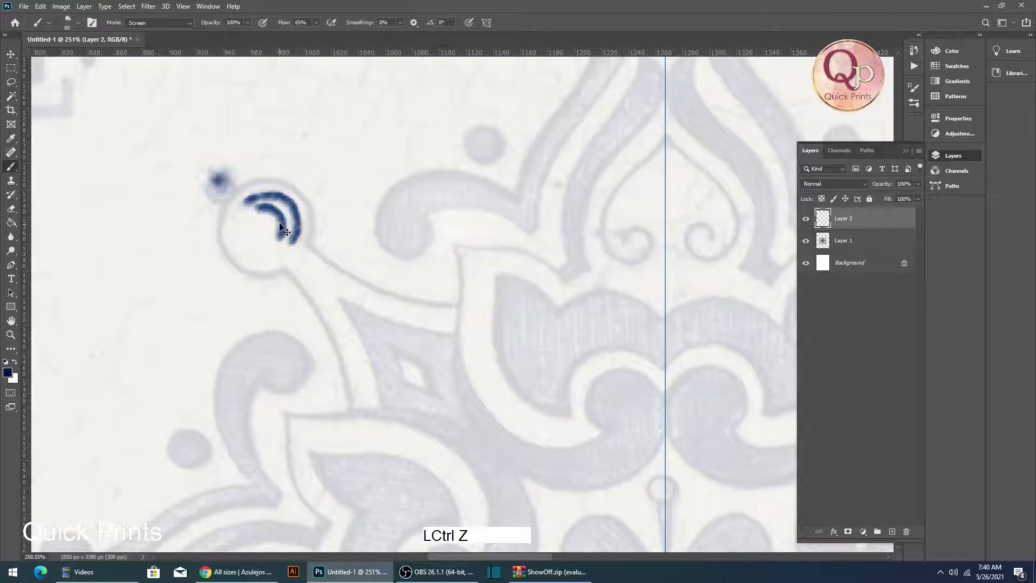
key(ctrl+z)
key(ctrl+z)
key(ctrl+z)
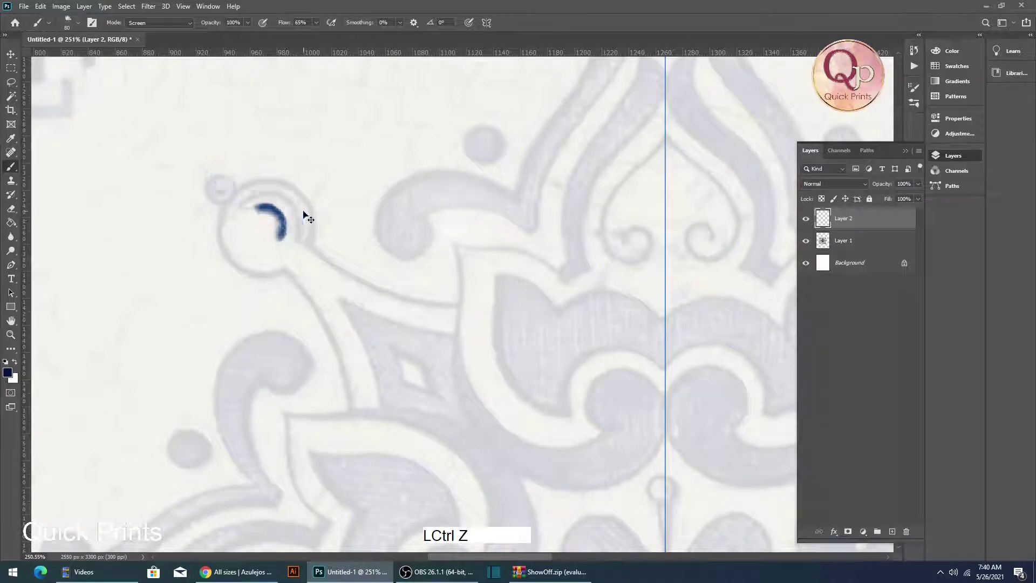
Reduce the brush size and paint the diamond and the scalloped shape inside the upper petal in dark blue
key(bracketleft)
key(bracketleft)
key(bracketleft)
key(bracketleft)
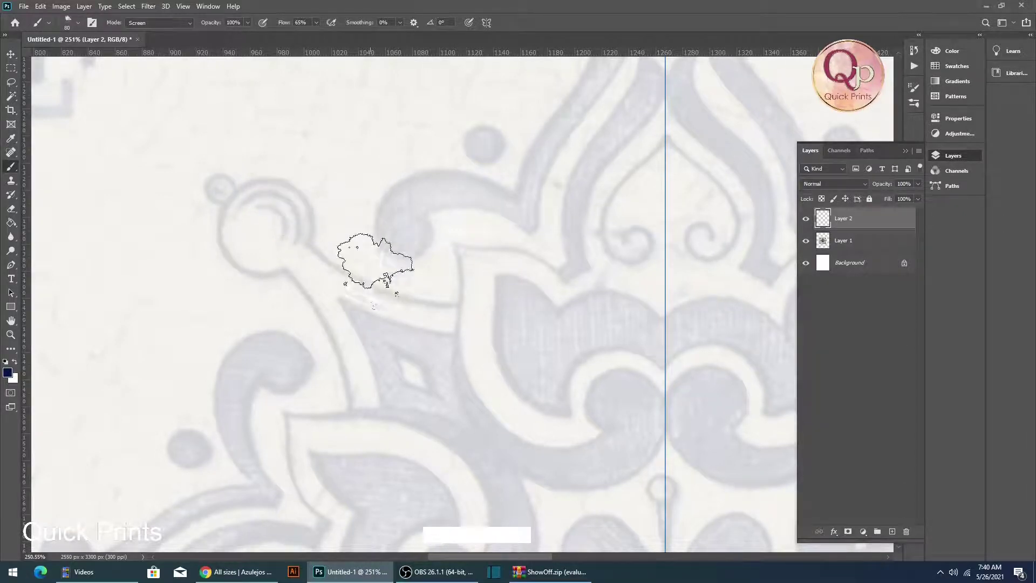
drag(440, 349, 363, 318)
mouse_move(380, 350)
mouse_down()
mouse_move(393, 393)
mouse_move(453, 409)
mouse_move(436, 356)
mouse_move(372, 340)
mouse_move(399, 410)
mouse_move(442, 395)
mouse_move(447, 365)
mouse_move(433, 336)
mouse_up()
mouse_move(524, 337)
mouse_down()
mouse_move(498, 390)
mouse_move(467, 356)
mouse_move(469, 323)
mouse_move(493, 349)
mouse_move(534, 335)
mouse_move(555, 350)
mouse_move(549, 363)
mouse_move(496, 372)
mouse_move(495, 388)
mouse_move(472, 366)
mouse_move(467, 342)
mouse_move(486, 367)
mouse_move(541, 354)
mouse_move(520, 346)
mouse_move(489, 362)
mouse_up()
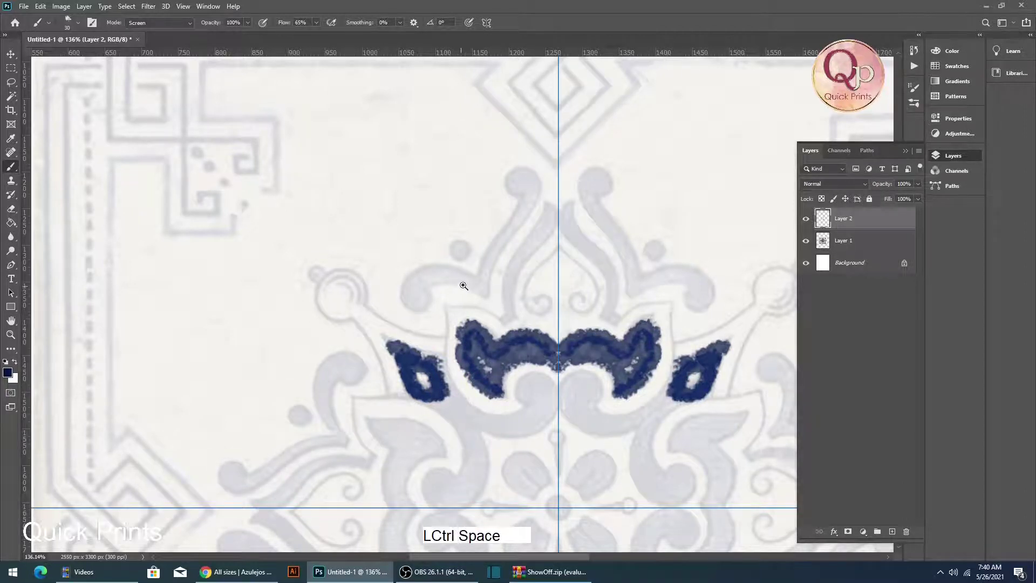
Paint the scalloped shape inside the motif's side petal in dark blue, covering both sides of the horizontal axis
drag(459, 286, 448, 284)
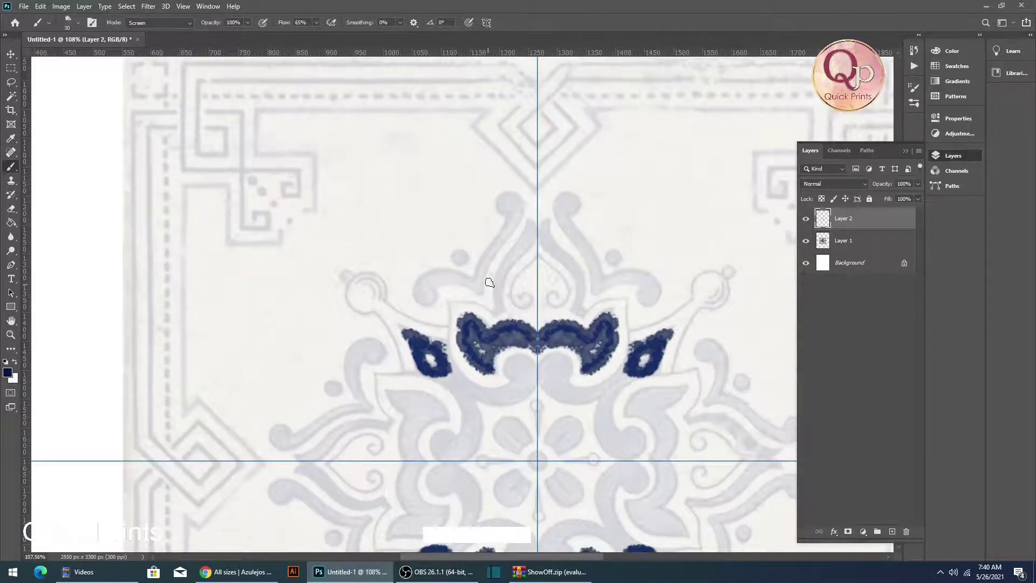
drag(443, 332, 435, 322)
drag(323, 232, 377, 245)
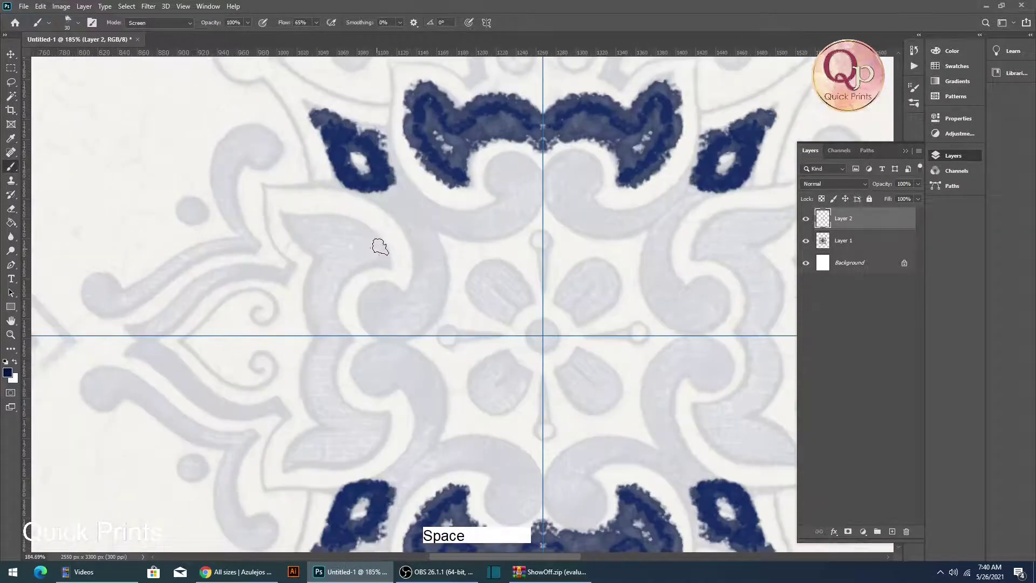
mouse_move(342, 331)
mouse_down()
mouse_move(342, 280)
mouse_move(386, 263)
mouse_move(380, 246)
mouse_move(340, 220)
mouse_move(289, 215)
mouse_move(322, 256)
mouse_move(311, 292)
mouse_move(324, 332)
mouse_move(319, 381)
mouse_move(359, 411)
mouse_move(311, 441)
mouse_move(366, 420)
mouse_move(322, 377)
mouse_move(346, 424)
mouse_move(312, 427)
mouse_move(353, 432)
mouse_up()
mouse_move(324, 231)
mouse_down()
mouse_move(334, 275)
mouse_move(369, 213)
mouse_move(331, 275)
mouse_move(324, 311)
mouse_move(345, 374)
mouse_up()
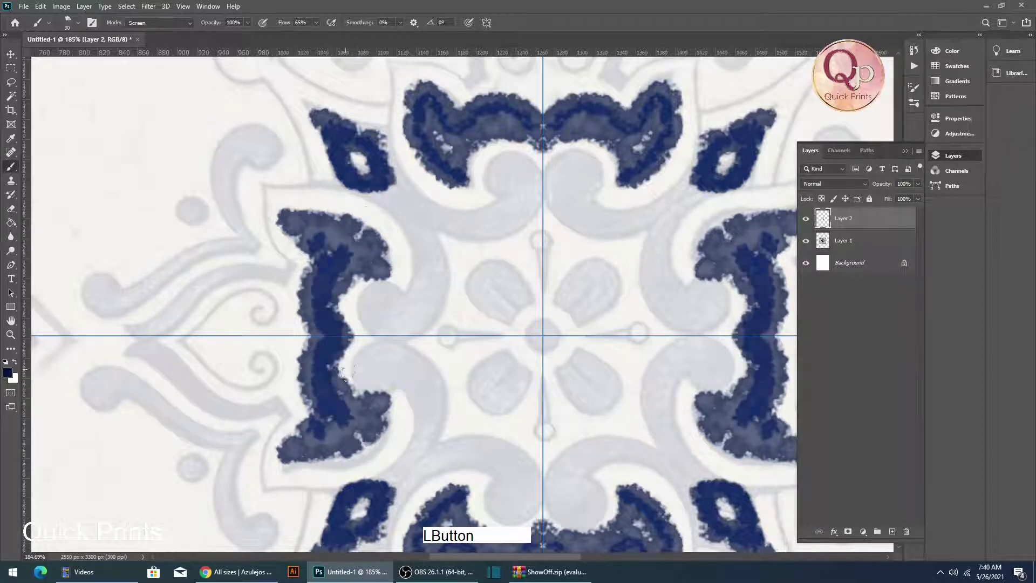
Undo the last overlapping stroke on the side shape and fill the open centre of the diamond
key(ctrl+z)
mouse_move(350, 156)
mouse_down()
mouse_move(366, 172)
mouse_move(365, 161)
mouse_move(346, 181)
mouse_up()
drag(448, 283, 488, 279)
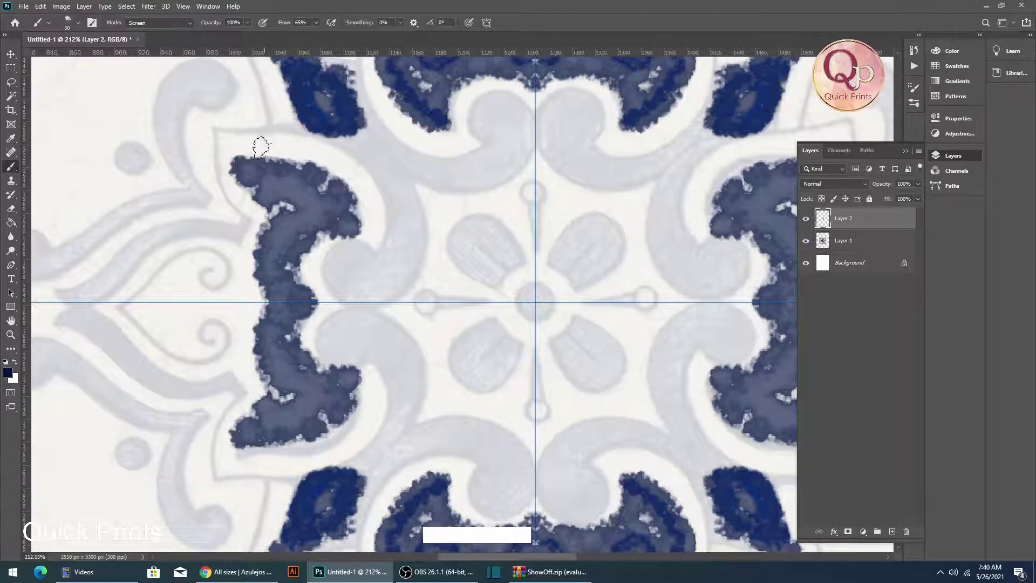
Outline the curled band surrounding the motif's centre with a much thinner brush and undo the faulty last stroke
mouse_move(216, 131)
mouse_down()
mouse_move(312, 136)
mouse_move(357, 156)
mouse_move(378, 189)
mouse_move(382, 237)
mouse_move(374, 254)
mouse_move(332, 246)
mouse_move(323, 271)
mouse_move(336, 295)
mouse_move(373, 303)
mouse_move(425, 266)
mouse_move(429, 214)
mouse_move(411, 180)
mouse_move(466, 197)
mouse_move(500, 188)
mouse_move(533, 156)
mouse_move(541, 127)
mouse_move(533, 104)
mouse_move(487, 94)
mouse_move(466, 123)
mouse_move(475, 146)
mouse_move(451, 155)
mouse_move(400, 139)
mouse_move(368, 103)
mouse_move(377, 124)
mouse_move(376, 345)
mouse_move(358, 249)
mouse_up()
key(space)
key(ctrl+z)
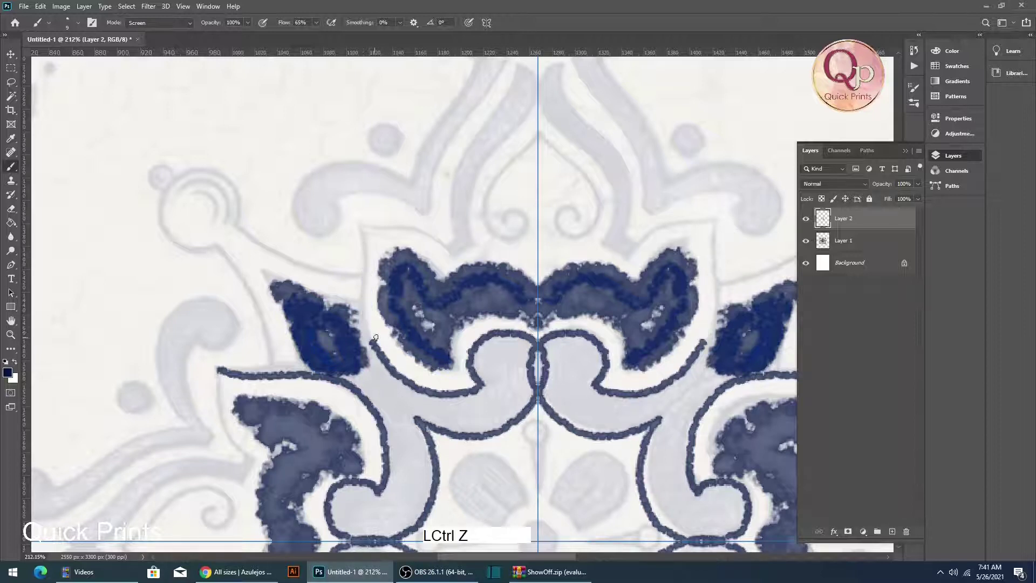
Outline the upper petal's outer edge and the pointed leaf rising from it to the vertical axis
mouse_move(361, 299)
mouse_down()
mouse_move(351, 225)
mouse_move(426, 235)
mouse_move(457, 259)
mouse_move(471, 250)
mouse_move(366, 343)
mouse_move(366, 281)
mouse_move(433, 211)
mouse_move(408, 166)
mouse_move(411, 191)
mouse_move(388, 224)
mouse_up()
key(space)
drag(344, 281, 348, 318)
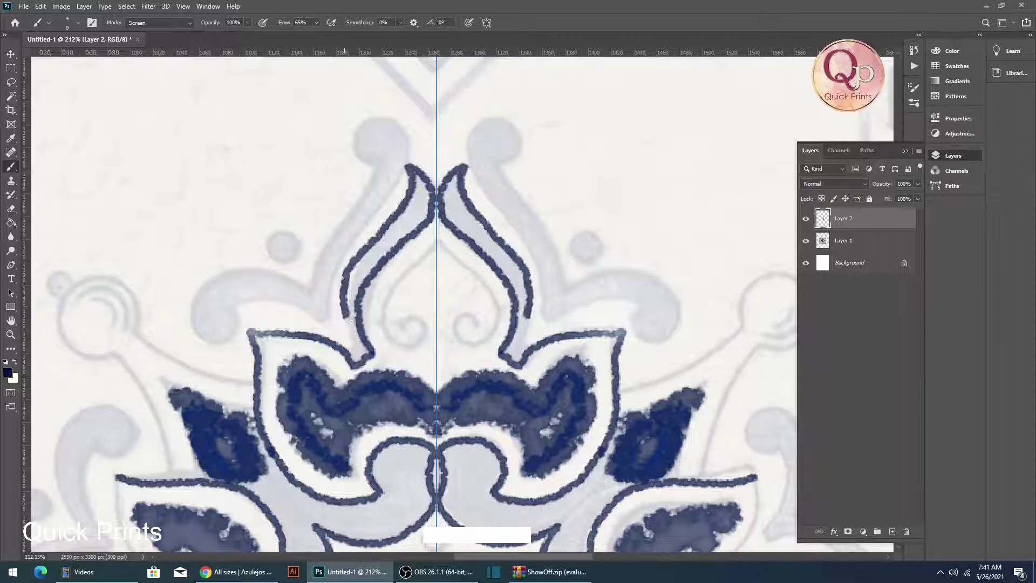
mouse_move(431, 307)
mouse_down()
mouse_move(424, 287)
mouse_move(435, 307)
mouse_up()
click(361, 340)
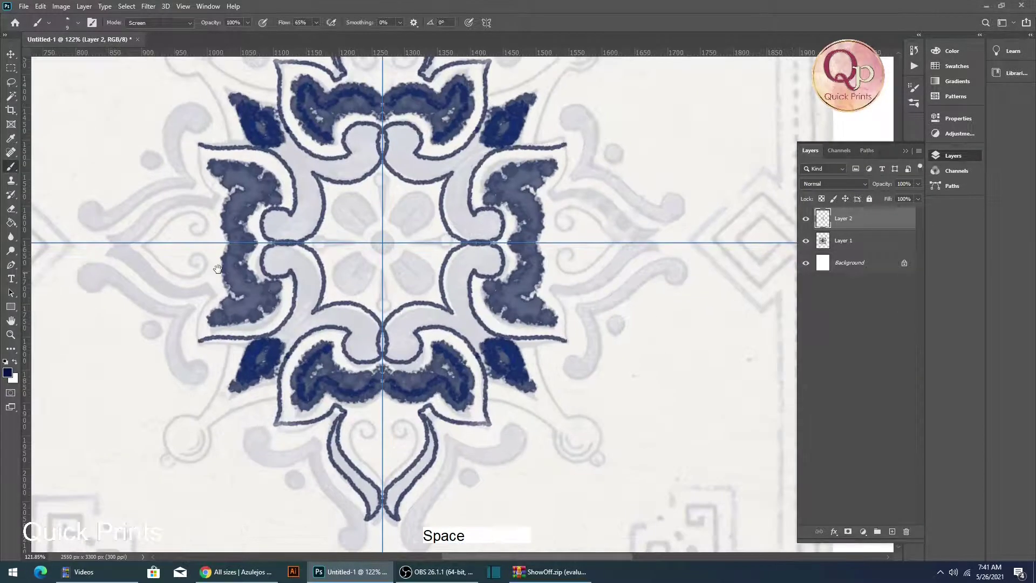
Outline the side petal with its pointed leaf and the curled tendril above it using the thin brush
drag(217, 269, 224, 278)
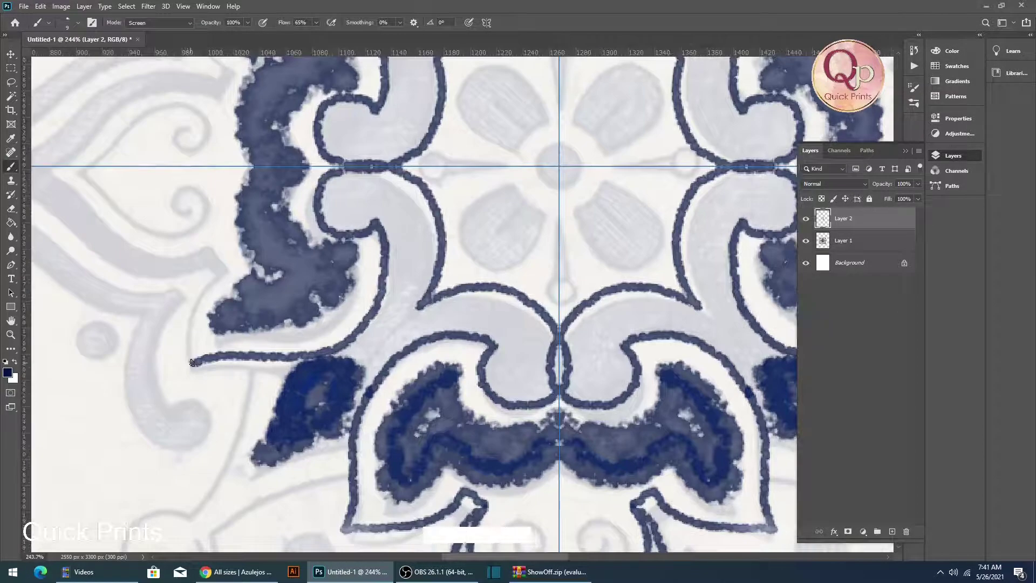
mouse_move(203, 298)
mouse_down()
mouse_move(227, 272)
mouse_move(205, 250)
mouse_move(347, 358)
mouse_move(339, 343)
mouse_move(357, 350)
mouse_move(314, 357)
mouse_move(212, 270)
mouse_move(183, 263)
mouse_move(156, 284)
mouse_move(212, 309)
mouse_move(251, 352)
mouse_move(318, 373)
mouse_up()
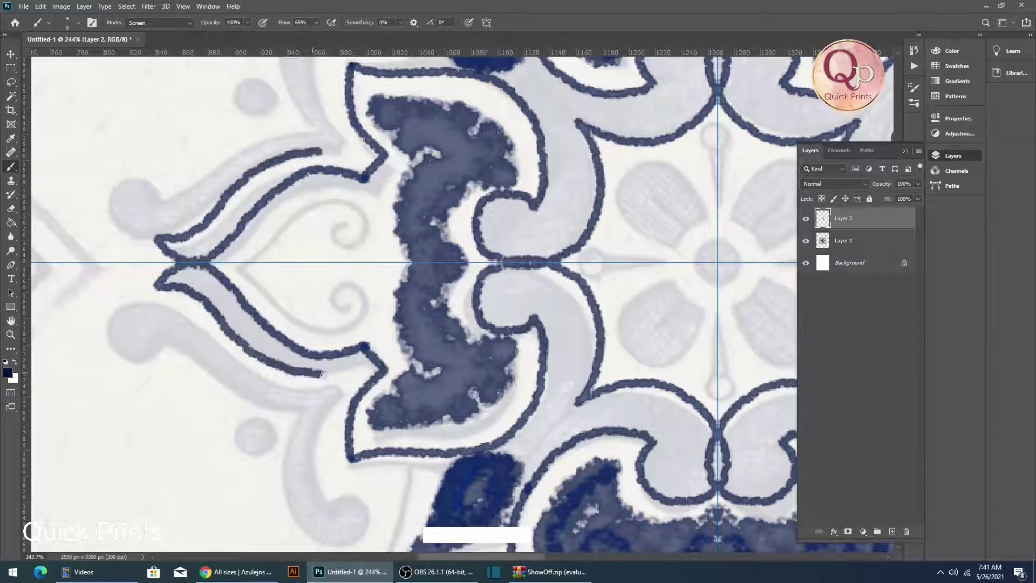
drag(304, 329, 339, 275)
mouse_move(319, 218)
mouse_down()
mouse_move(360, 213)
mouse_move(358, 196)
mouse_move(331, 186)
mouse_move(304, 196)
mouse_move(295, 230)
mouse_move(320, 273)
mouse_up()
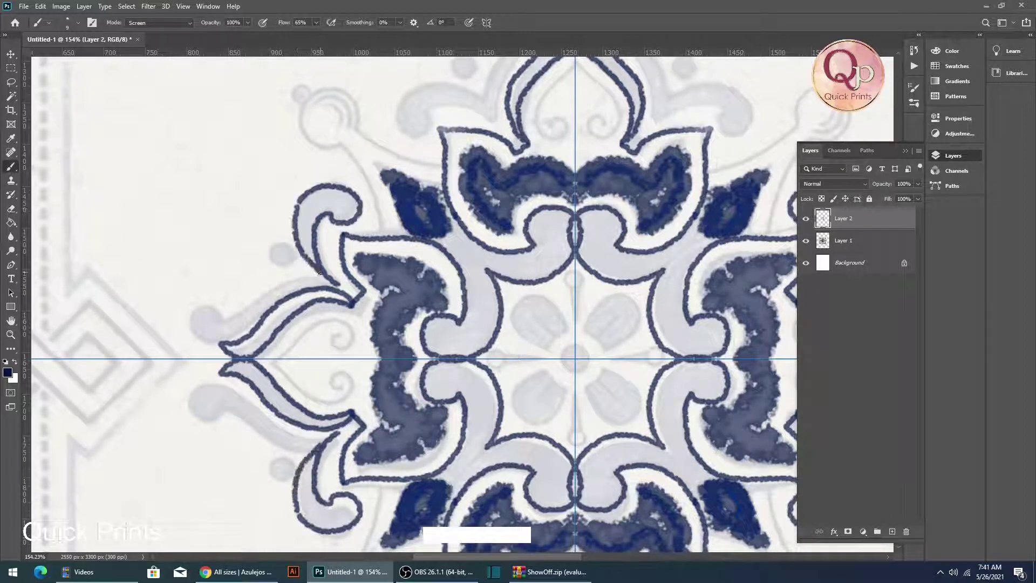
drag(277, 284, 210, 309)
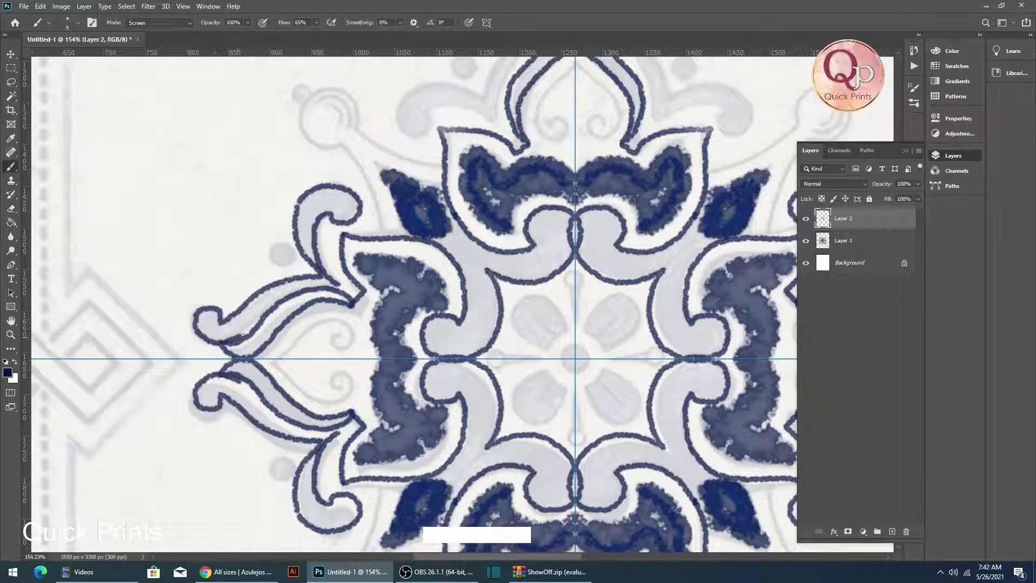
key(ctrl+space)
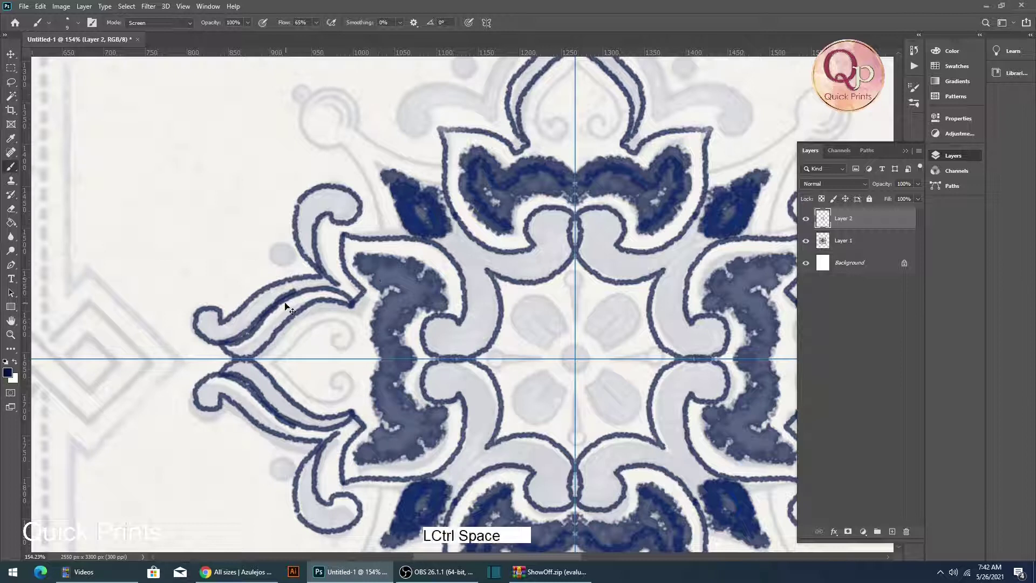
key(ctrl+z)
click(326, 277)
drag(291, 278, 257, 295)
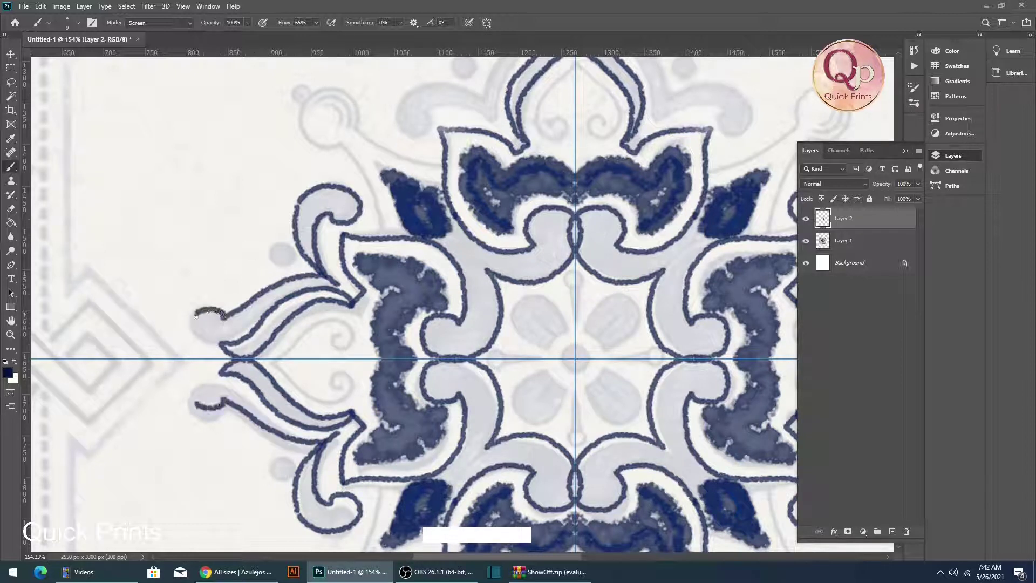
drag(237, 328, 257, 312)
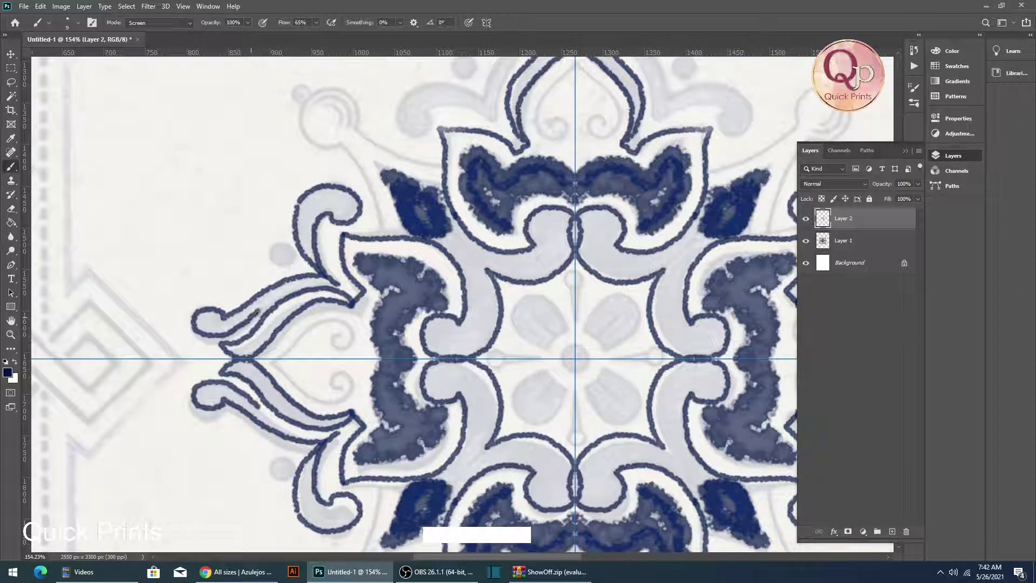
key(ctrl+space)
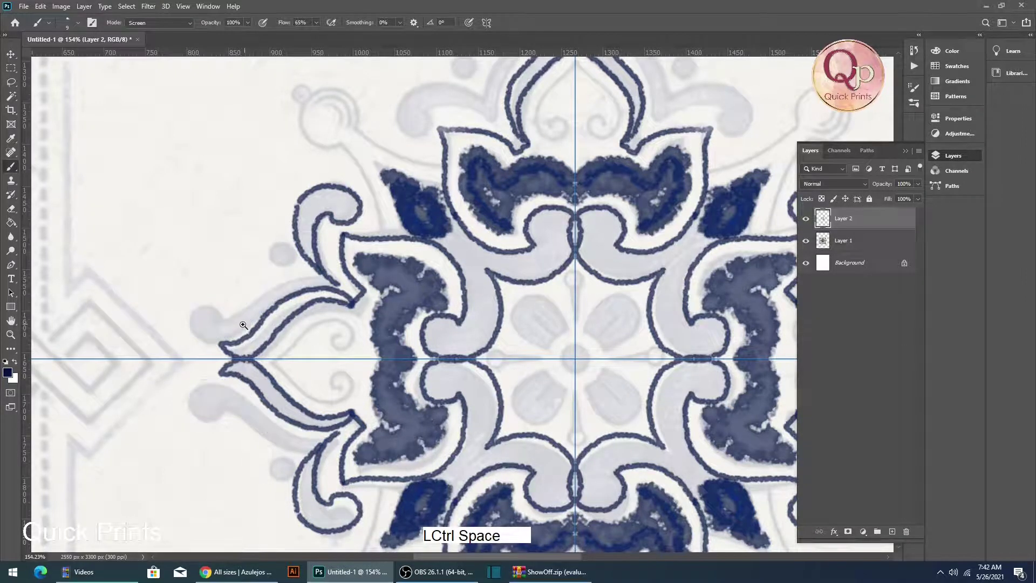
Outline the curled tendril running alongside the side petal's pointed leaf near the horizontal axis
drag(235, 326, 285, 283)
mouse_move(478, 190)
mouse_down()
mouse_move(389, 205)
mouse_move(214, 310)
mouse_move(206, 285)
mouse_move(155, 279)
mouse_move(140, 295)
mouse_move(152, 342)
mouse_move(181, 361)
mouse_move(218, 362)
mouse_up()
key(ctrl+space)
drag(279, 334, 245, 330)
drag(421, 240, 274, 305)
Outline the two joined curled tendrils flanking the upper petal's pointed leaf, following the faded reference
drag(353, 205, 352, 300)
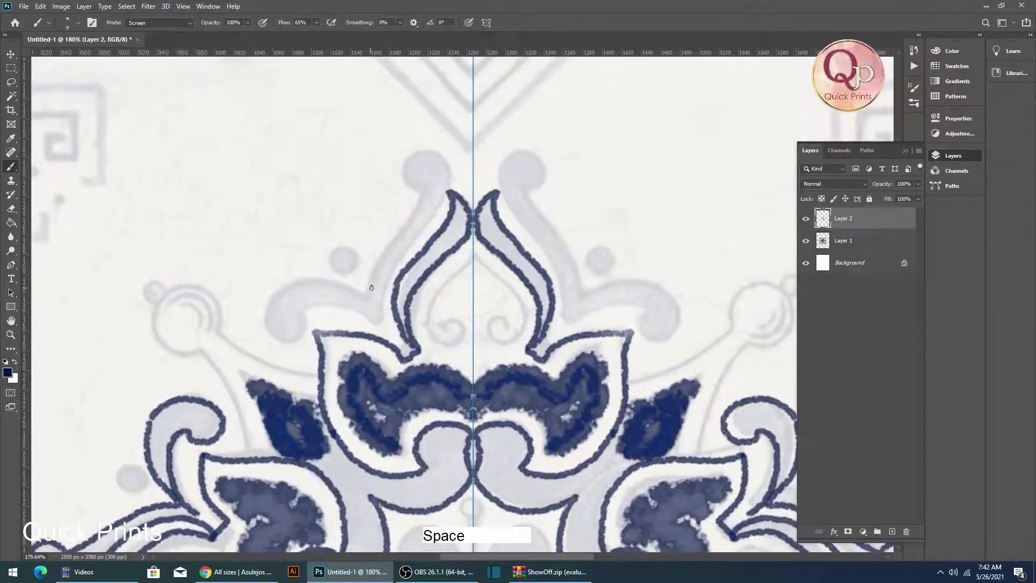
ctrl+click(356, 300)
mouse_move(534, 306)
mouse_down()
mouse_move(542, 297)
mouse_move(245, 264)
mouse_up()
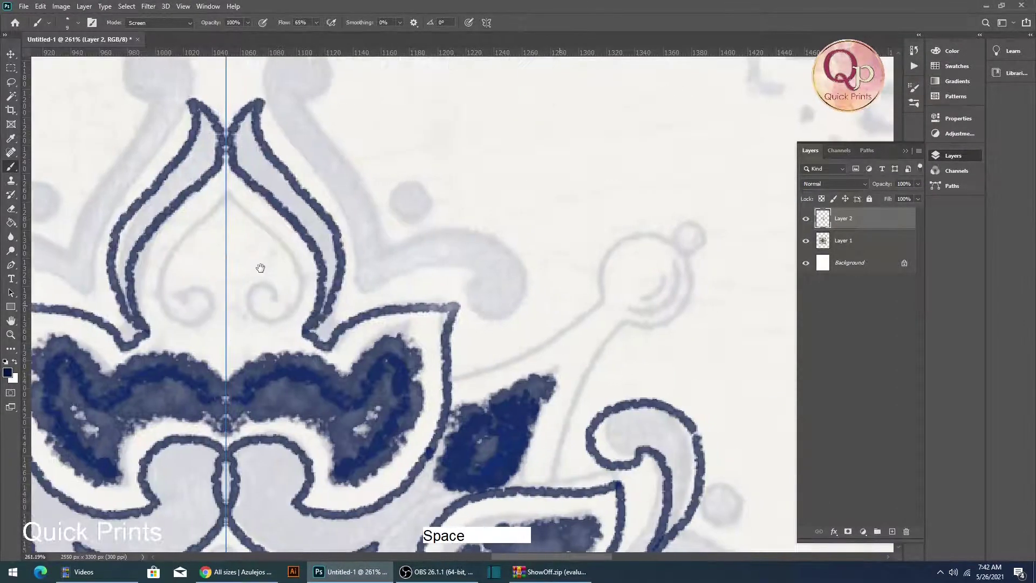
mouse_move(362, 291)
mouse_down()
mouse_move(420, 266)
mouse_move(465, 264)
mouse_up()
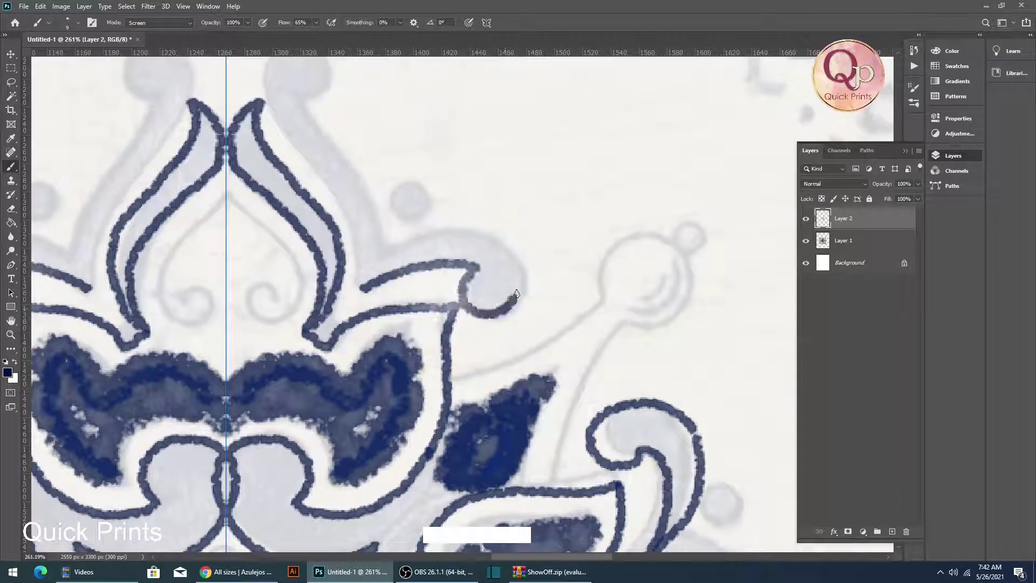
drag(438, 229, 373, 247)
mouse_move(374, 247)
mouse_down()
mouse_move(355, 384)
mouse_move(373, 365)
mouse_move(298, 233)
mouse_move(322, 216)
mouse_move(321, 193)
mouse_move(288, 178)
mouse_move(261, 201)
mouse_move(274, 259)
mouse_move(342, 351)
mouse_up()
drag(357, 412, 361, 423)
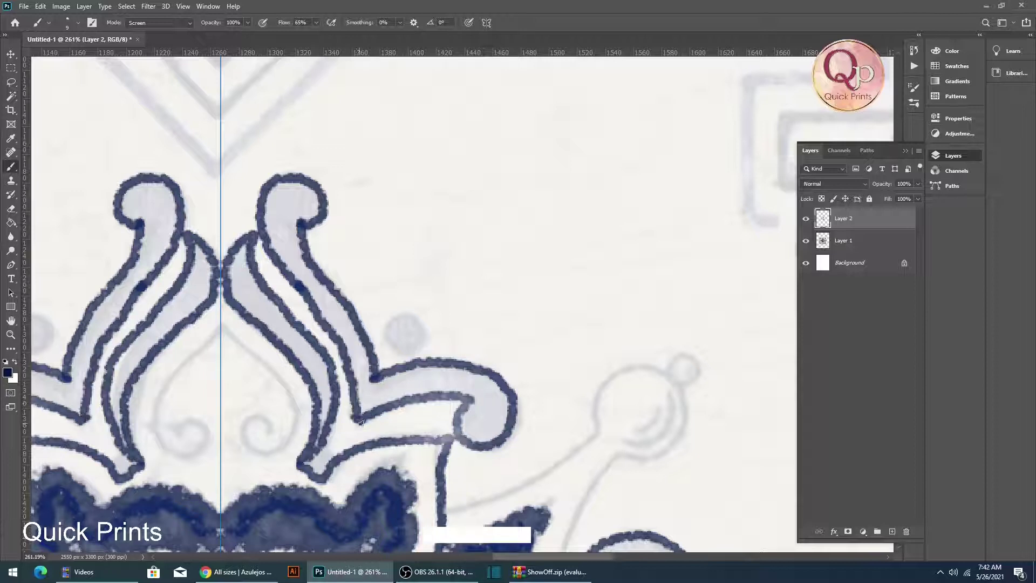
Trace the heart-shaped scrolls with spiral ends inside the upper petal and the side petal
mouse_move(176, 434)
mouse_down()
mouse_move(182, 421)
mouse_move(184, 456)
mouse_move(146, 423)
mouse_move(154, 389)
mouse_move(209, 346)
mouse_move(178, 326)
mouse_up()
drag(226, 351, 410, 232)
mouse_move(162, 334)
mouse_down()
mouse_move(203, 310)
mouse_move(197, 324)
mouse_move(213, 296)
mouse_move(190, 279)
mouse_move(161, 288)
mouse_up()
click(190, 304)
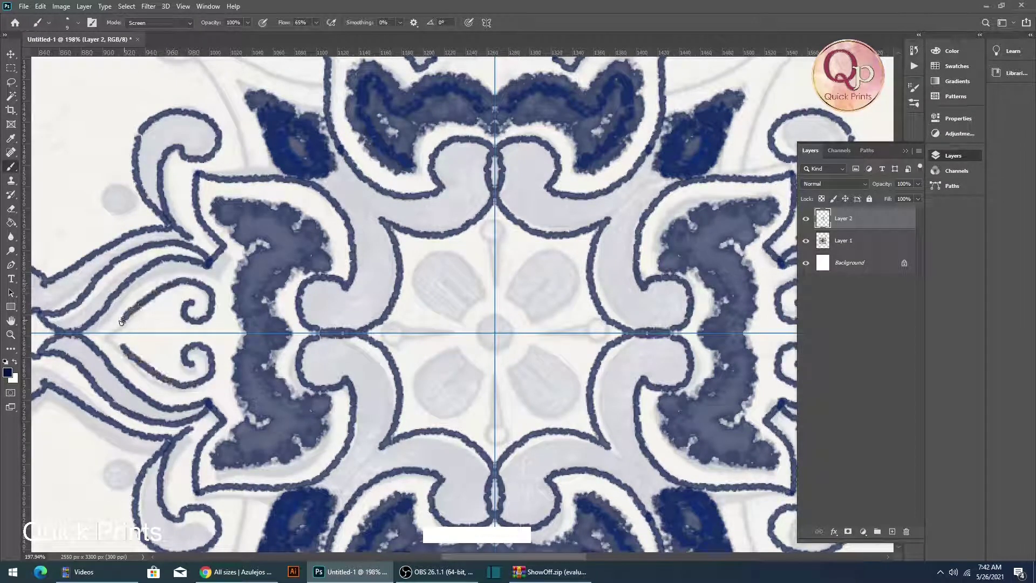
mouse_move(102, 335)
mouse_down()
mouse_move(300, 320)
mouse_move(396, 327)
mouse_move(341, 285)
mouse_move(361, 272)
mouse_move(360, 249)
mouse_move(324, 226)
mouse_move(292, 234)
mouse_move(286, 263)
mouse_move(302, 286)
mouse_move(343, 302)
mouse_up()
Outline and hatch the four small centre petals, and paint the central circle with its ring-tipped stems along both axes
ctrl+click(311, 297)
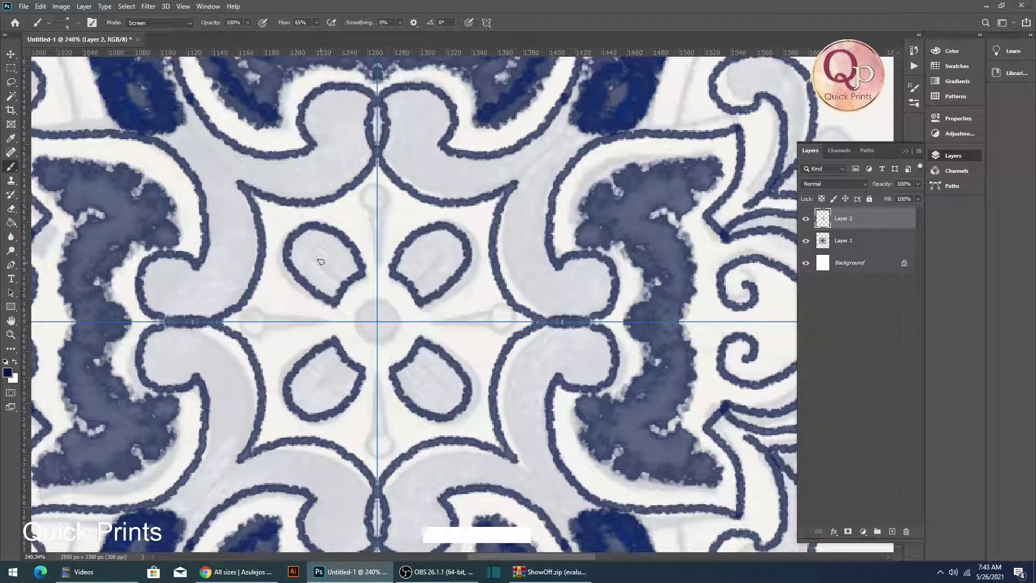
mouse_move(308, 269)
mouse_down()
mouse_move(343, 252)
mouse_move(365, 276)
mouse_up()
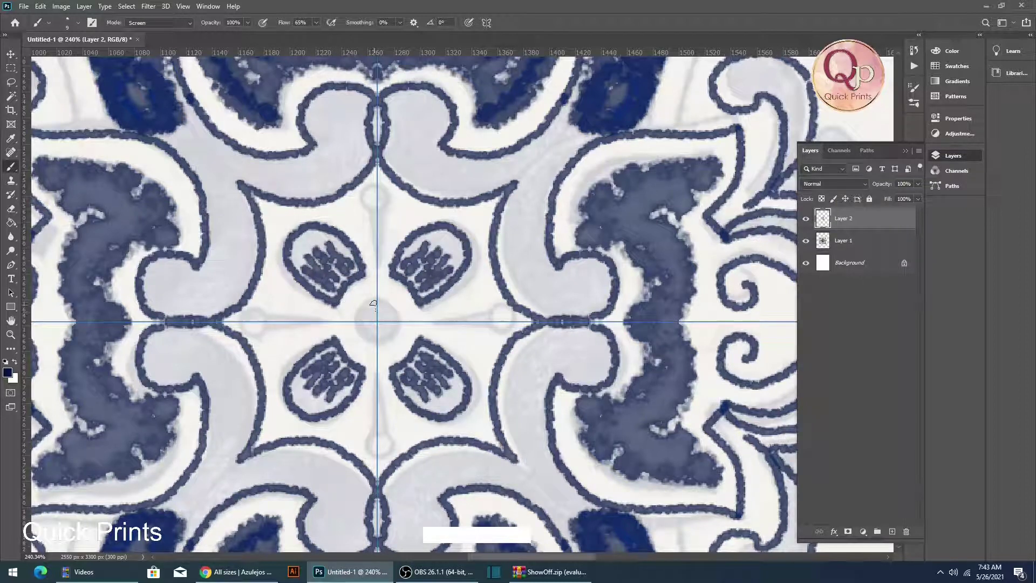
mouse_move(377, 301)
mouse_down()
mouse_move(358, 309)
mouse_move(394, 324)
mouse_up()
mouse_move(372, 207)
mouse_down()
mouse_move(380, 194)
mouse_move(374, 264)
mouse_up()
mouse_move(255, 313)
mouse_down()
mouse_move(243, 324)
mouse_move(326, 326)
mouse_move(351, 259)
mouse_move(324, 212)
mouse_up()
Scribble in the round dots beside the side and upper tendrils, undoing and repainting the upper one
key(ctrl+space)
drag(145, 166, 207, 280)
key(ctrl+space)
drag(129, 324, 168, 339)
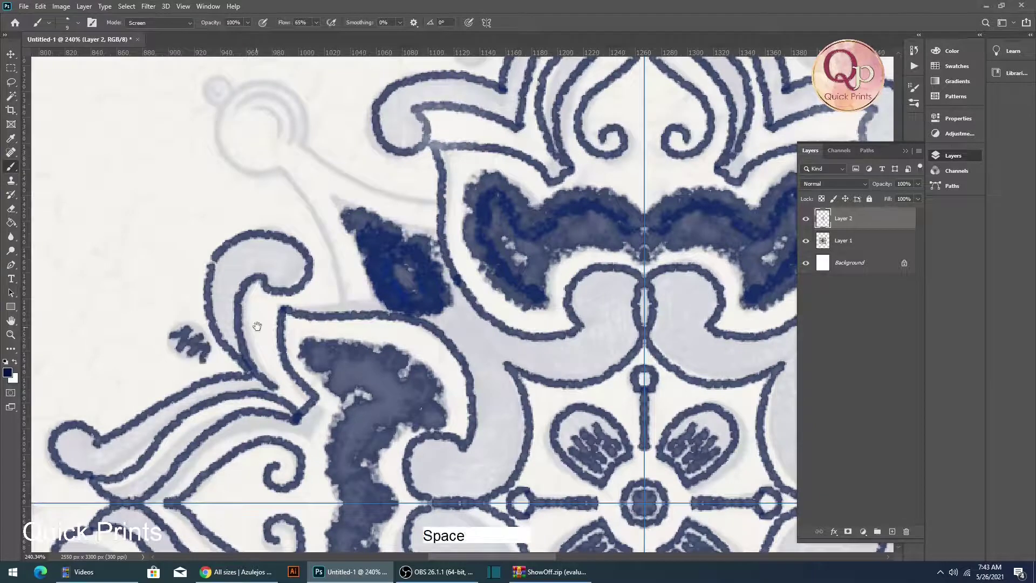
key(ctrl+space)
drag(264, 321, 232, 322)
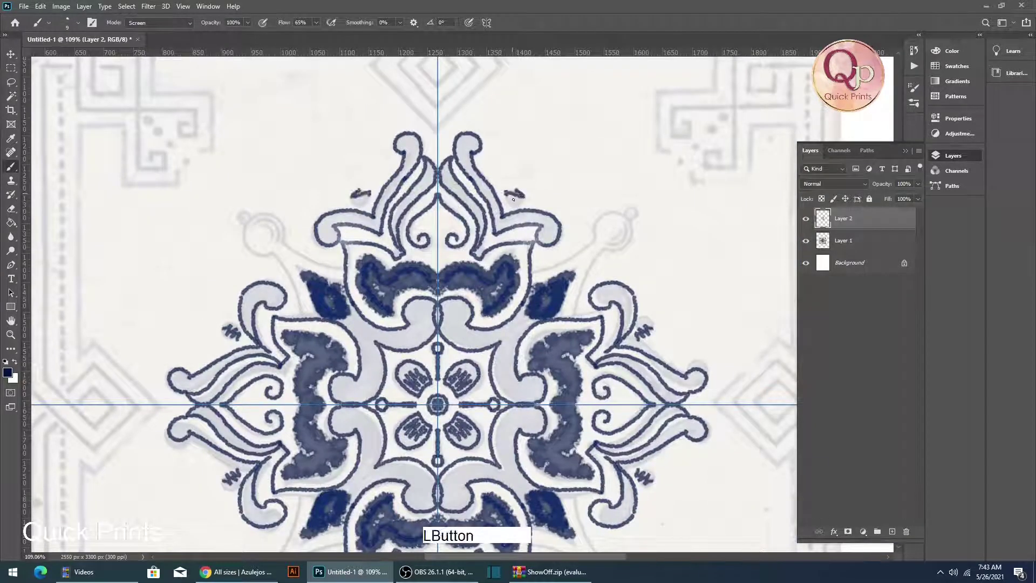
key(ctrl+space)
click(385, 200)
key(ctrl+z)
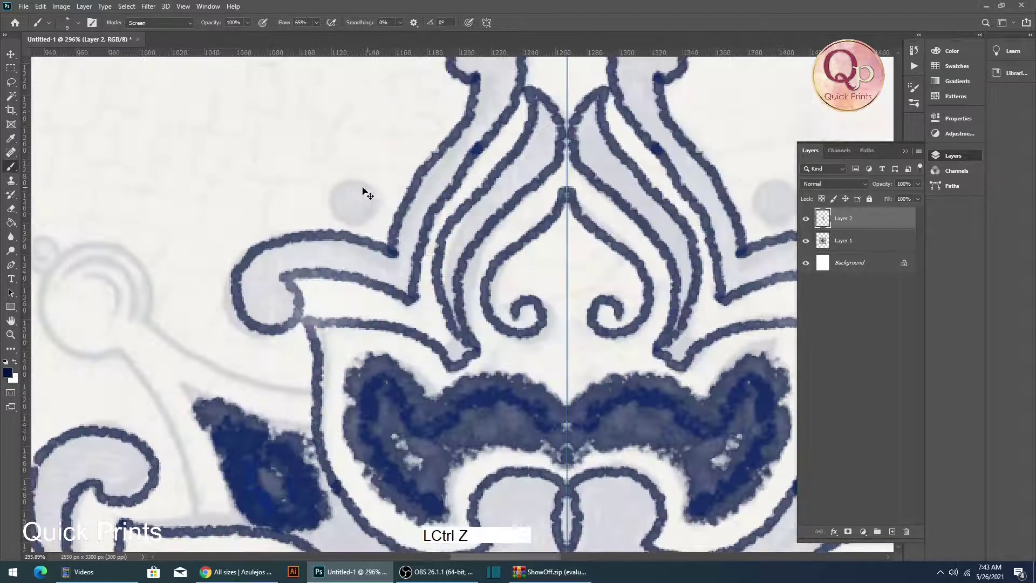
mouse_move(333, 190)
mouse_down()
mouse_move(375, 224)
mouse_move(363, 225)
mouse_up()
Draw the two curved stems running from the diagonal diamond area toward the outer corner circle
key(ctrl+space)
drag(485, 384, 407, 250)
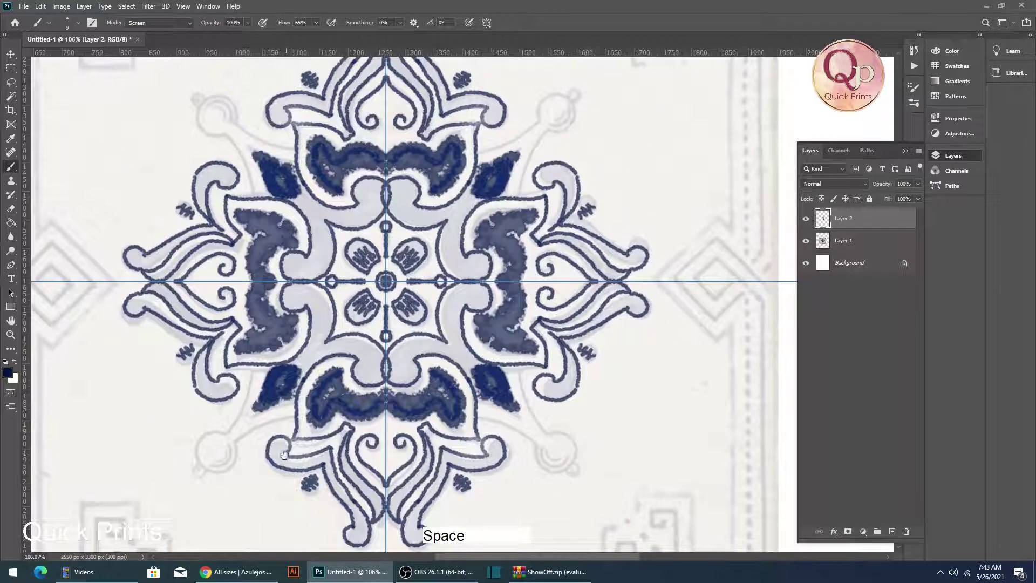
drag(243, 449, 281, 445)
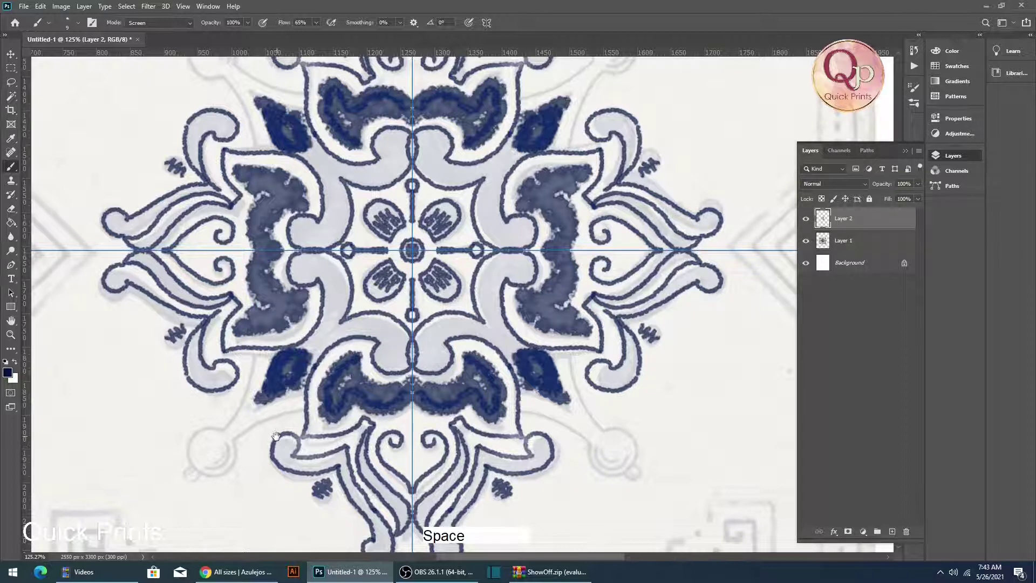
drag(289, 415, 283, 278)
ctrl+click(283, 278)
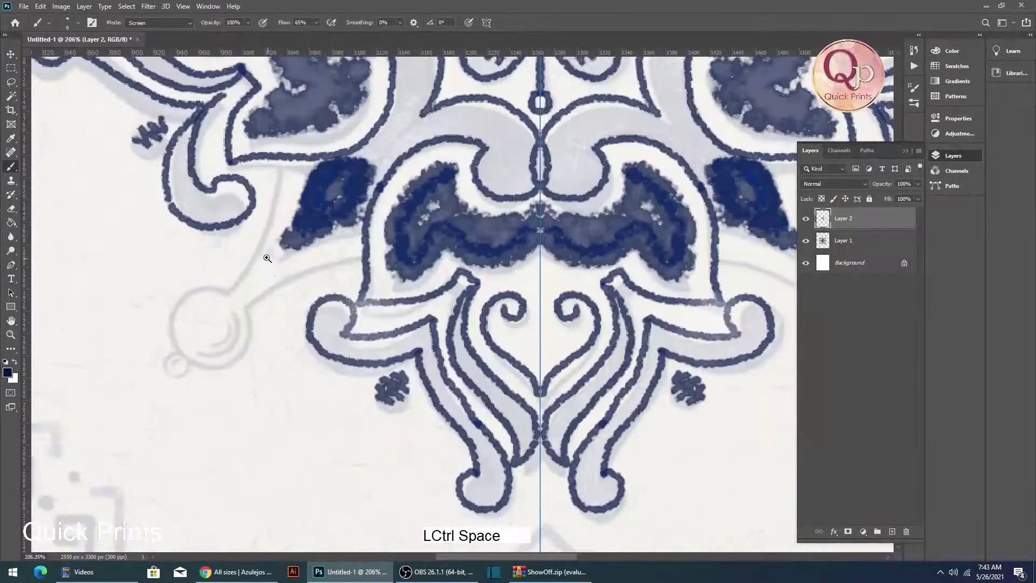
drag(277, 171, 242, 271)
drag(246, 310, 356, 259)
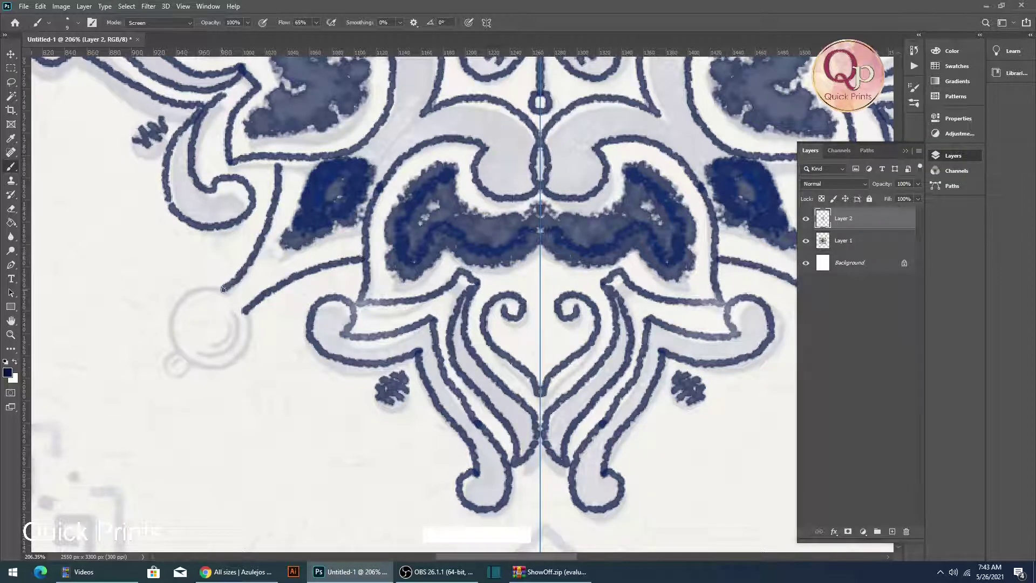
Extend both curved stems and add short leaf strokes along them to form feathery branches
drag(223, 289, 204, 303)
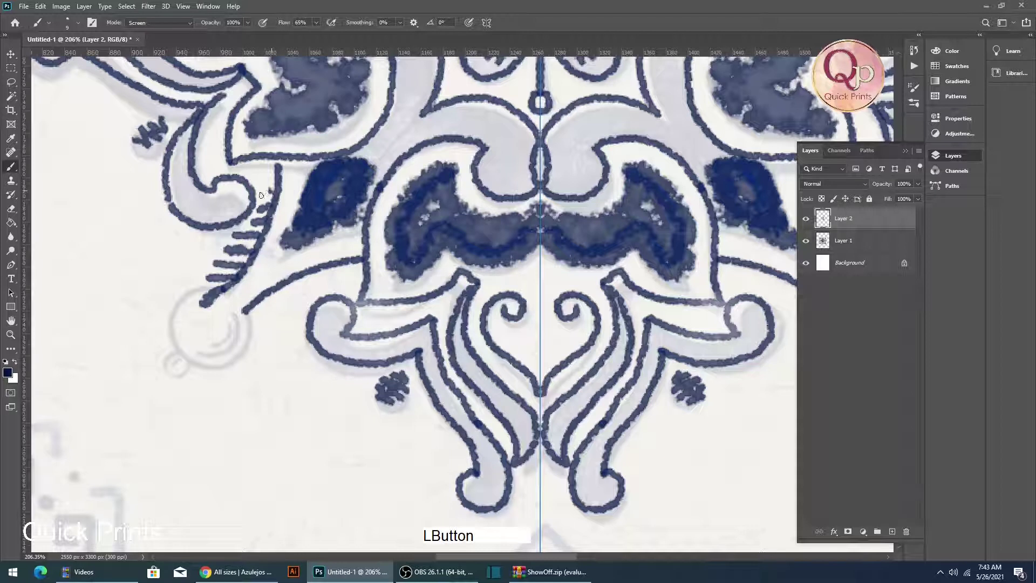
drag(284, 179, 291, 186)
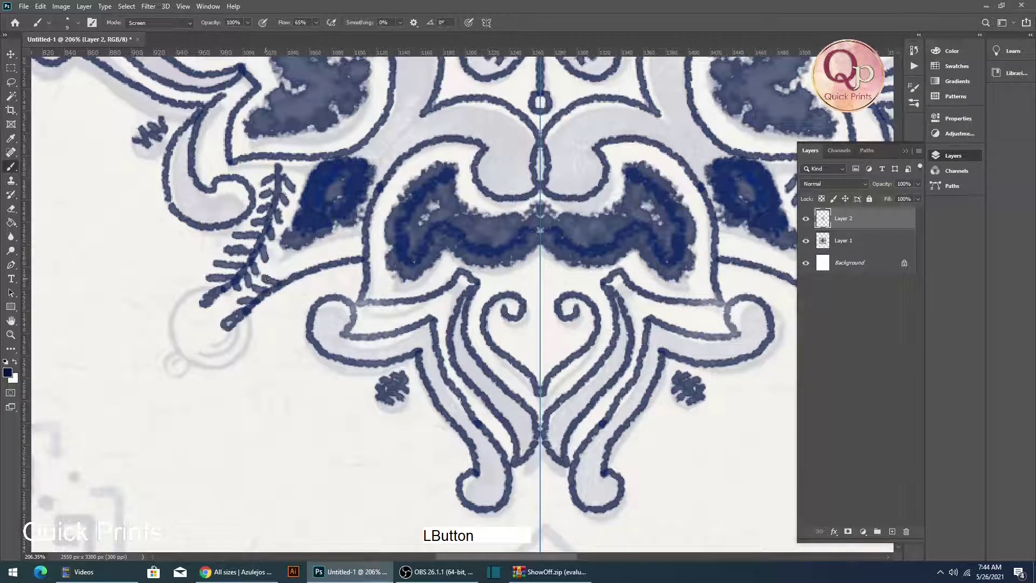
mouse_move(294, 265)
mouse_down()
mouse_move(308, 274)
mouse_move(324, 254)
mouse_move(358, 267)
mouse_up()
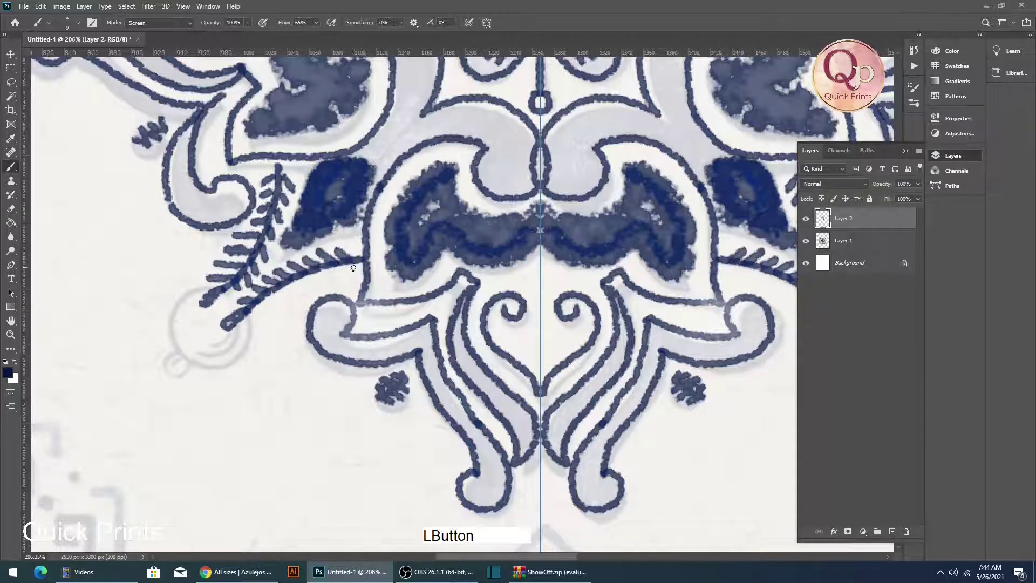
drag(259, 307, 251, 317)
Fill the side petal's curled tendrils with short zigzag hatching
mouse_move(299, 284)
mouse_down()
mouse_move(322, 269)
mouse_move(321, 287)
mouse_move(342, 268)
mouse_move(343, 279)
mouse_move(356, 269)
mouse_move(349, 283)
mouse_move(370, 280)
mouse_move(337, 284)
mouse_move(349, 426)
mouse_up()
drag(216, 324, 254, 312)
mouse_move(180, 308)
mouse_down()
mouse_move(202, 311)
mouse_move(228, 322)
mouse_move(270, 287)
mouse_up()
mouse_move(365, 166)
mouse_down()
mouse_move(334, 151)
mouse_move(314, 181)
mouse_move(320, 215)
mouse_up()
Fill the curled tendrils around the upper petal with the same short zigzag hatching
drag(377, 293, 350, 302)
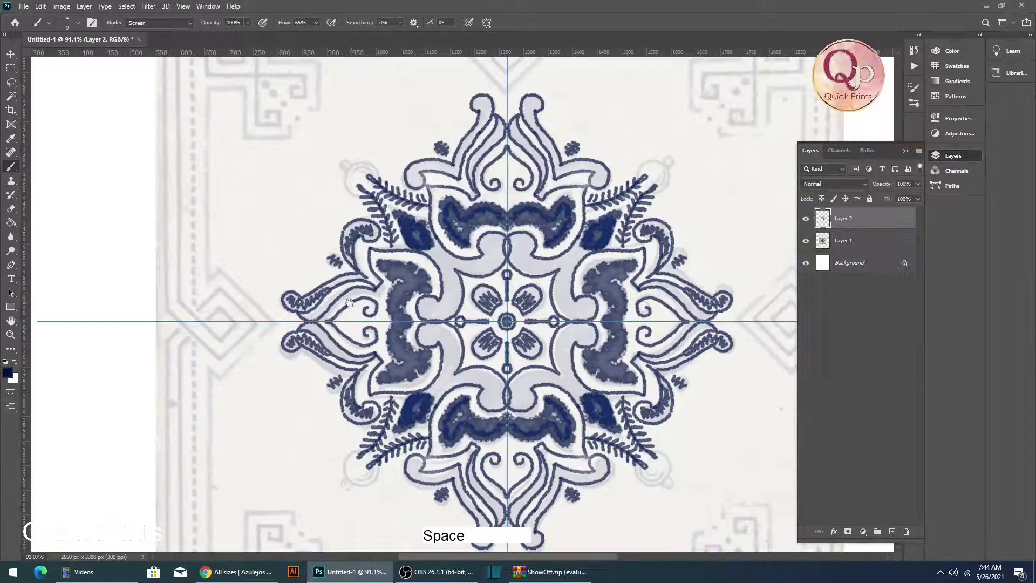
mouse_move(459, 305)
mouse_down()
mouse_move(486, 269)
mouse_move(372, 420)
mouse_up()
mouse_move(269, 265)
mouse_down()
mouse_move(295, 279)
mouse_move(286, 245)
mouse_move(313, 233)
mouse_move(400, 246)
mouse_move(419, 262)
mouse_move(397, 354)
mouse_up()
key(space)
click(462, 138)
mouse_move(462, 138)
mouse_down()
mouse_move(474, 173)
mouse_move(413, 269)
mouse_move(397, 317)
mouse_move(400, 344)
mouse_move(445, 316)
mouse_move(419, 219)
mouse_up()
Hide the Layer 1 reference image and trace a darker edge around the solid scalloped shape in the side petal
scroll(401, 344, down, 5)
click(804, 240)
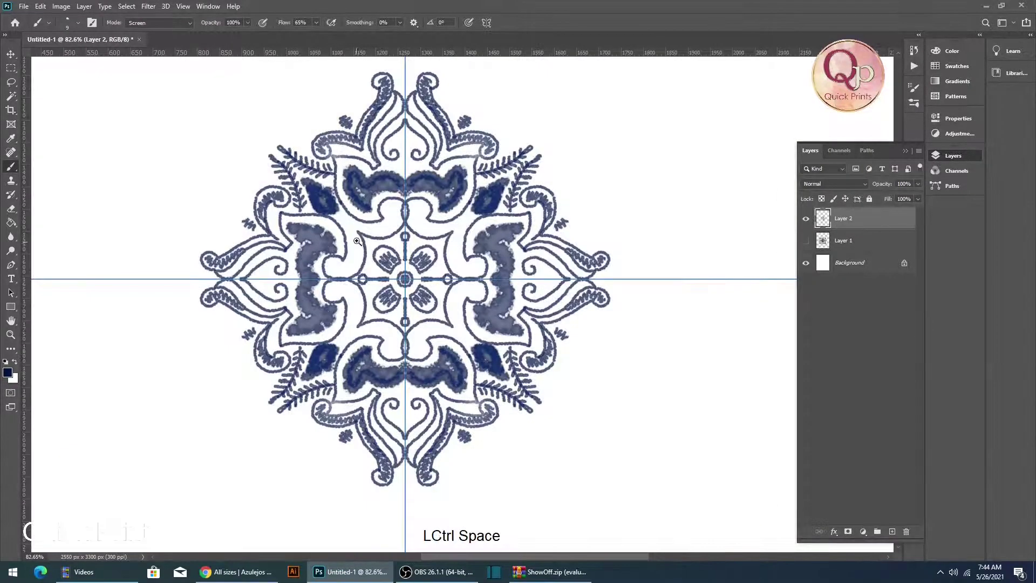
ctrl+click(372, 254)
ctrl+click(343, 264)
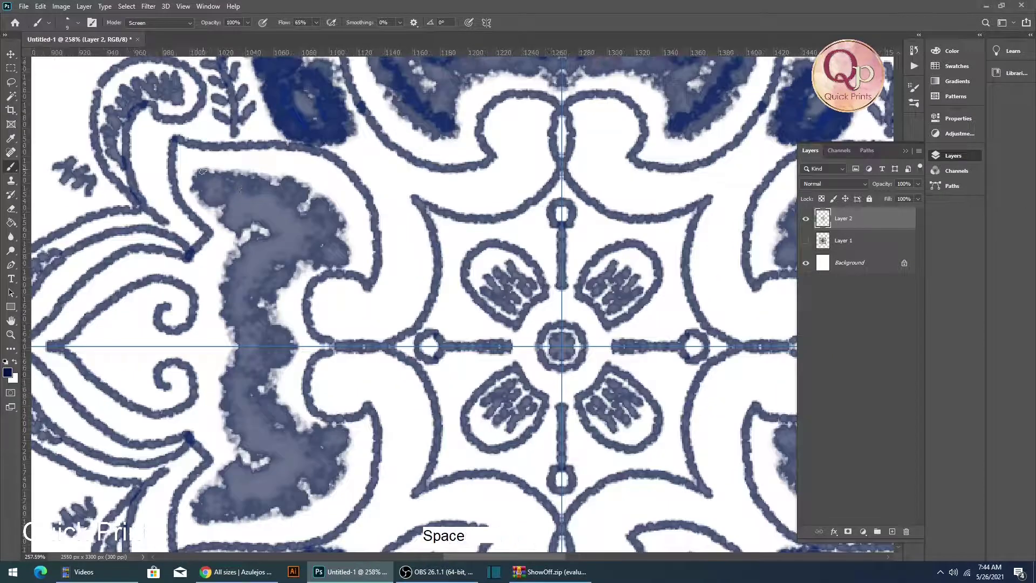
mouse_move(202, 171)
mouse_down()
mouse_move(280, 178)
mouse_move(310, 191)
mouse_move(344, 228)
mouse_move(352, 259)
mouse_move(292, 268)
mouse_move(268, 302)
mouse_move(272, 321)
mouse_move(297, 341)
mouse_up()
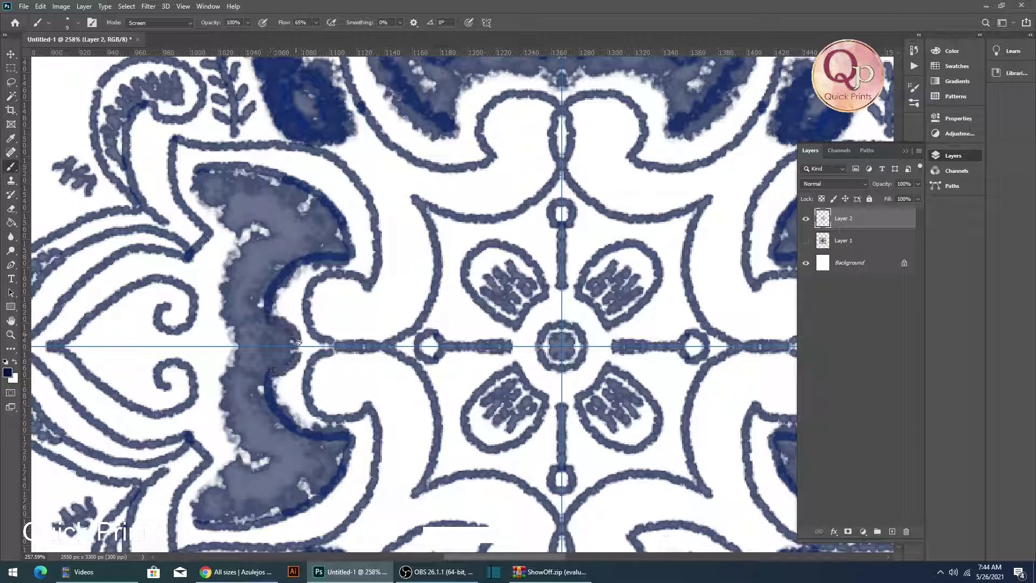
mouse_move(198, 165)
mouse_down()
mouse_move(203, 199)
mouse_move(254, 233)
mouse_move(220, 283)
mouse_move(243, 345)
mouse_up()
Trace a darker edge around the solid scalloped shape in the upper petal
key(space)
scroll(401, 375, down, 3)
drag(401, 374, 352, 342)
key(ctrl+space)
drag(386, 147, 418, 173)
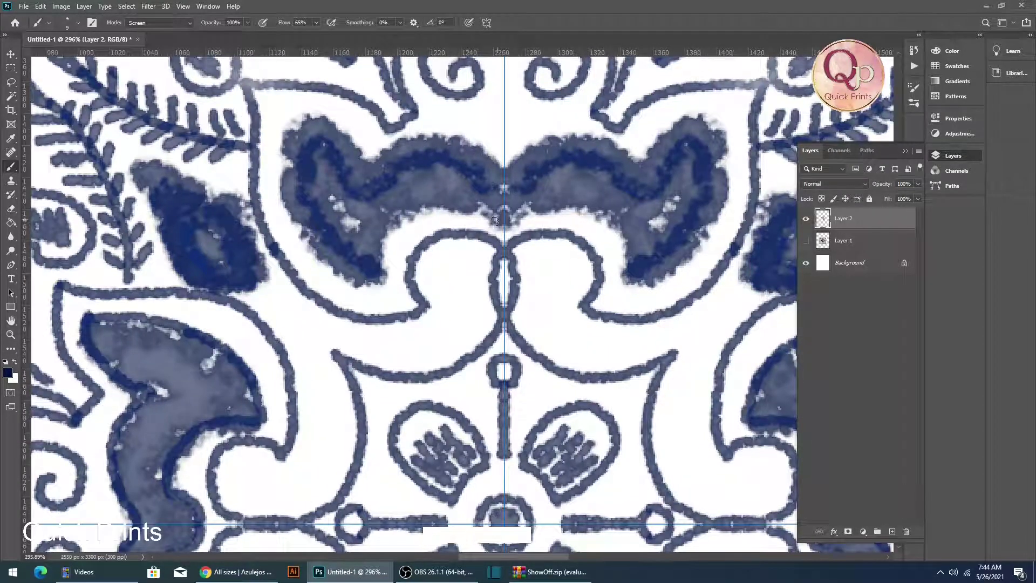
mouse_move(482, 215)
mouse_down()
mouse_move(400, 224)
mouse_move(382, 261)
mouse_move(389, 280)
mouse_move(367, 283)
mouse_move(301, 237)
mouse_move(285, 195)
mouse_move(295, 174)
mouse_move(280, 161)
mouse_move(294, 174)
mouse_move(288, 143)
mouse_move(309, 113)
mouse_move(374, 163)
mouse_move(411, 139)
mouse_move(457, 141)
mouse_move(553, 208)
mouse_move(498, 210)
mouse_up()
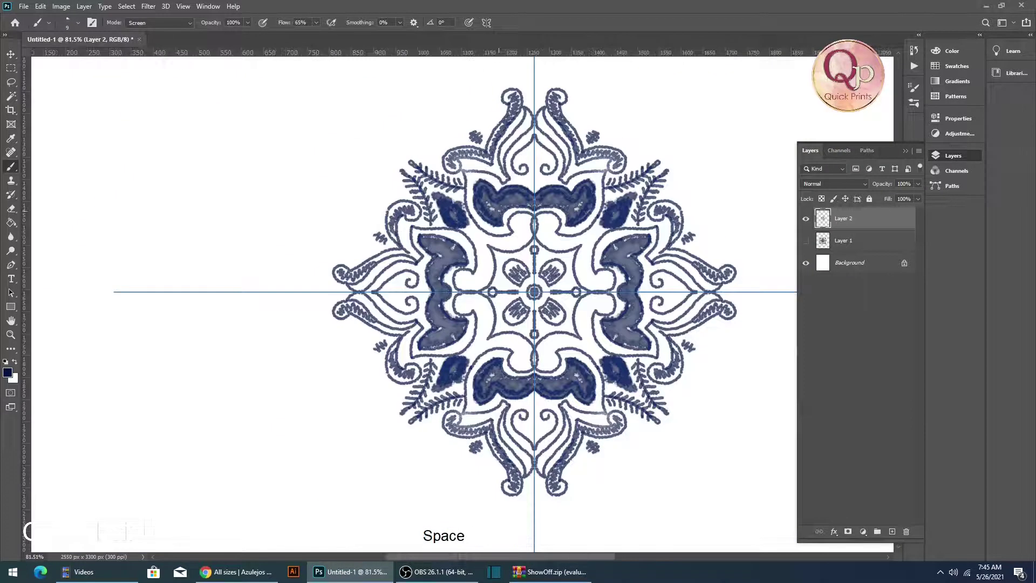
Select the Background layer and set the background colour to off-white #f0ece6
ctrl+click(539, 348)
click(840, 265)
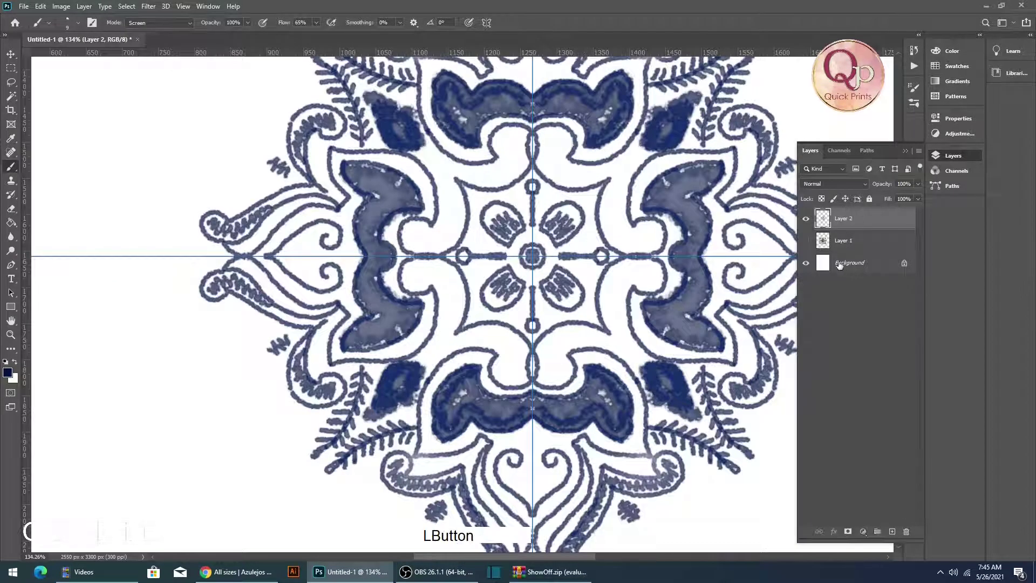
click(14, 379)
drag(521, 239, 522, 254)
click(381, 139)
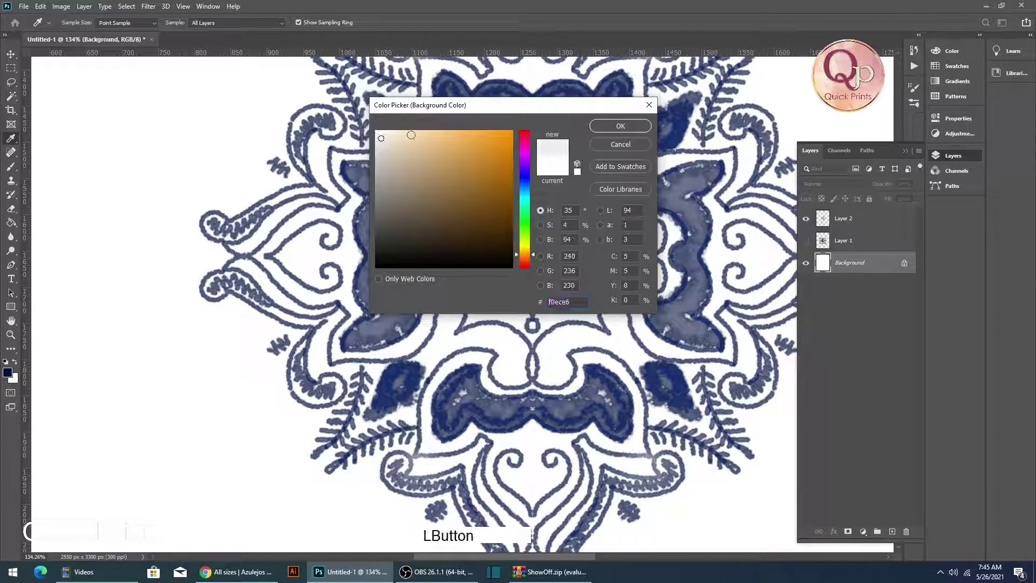
click(593, 129)
Fill the Background layer with the off-white colour using the Paint Bucket, undoing the first fill and swapping the colours
key(ctrl+semicolon)
key(g)
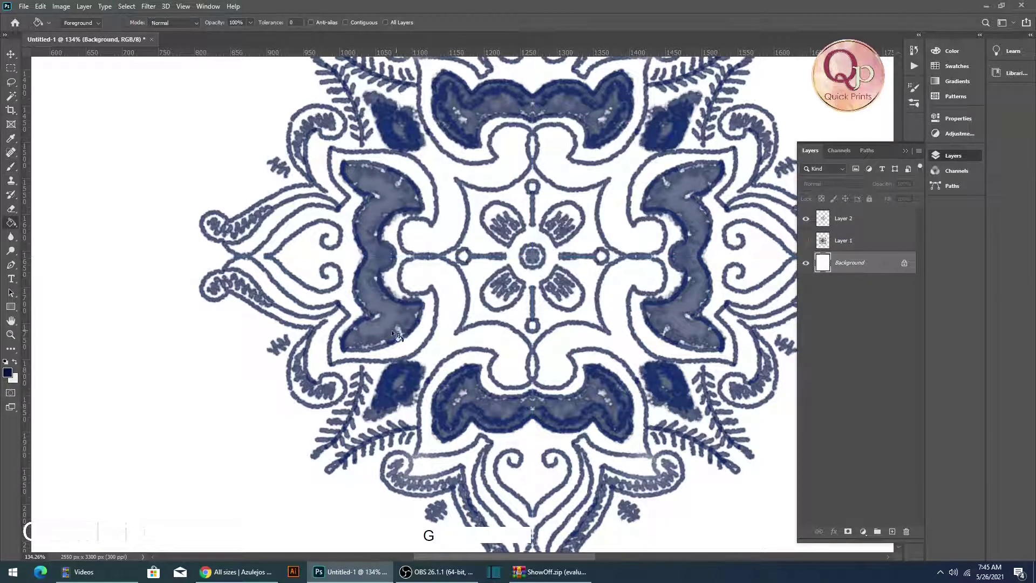
click(291, 396)
key(ctrl+z)
key(x)
click(279, 400)
Move the finished motif on Layer 2 to the page's upper-left corner with Free Transform
ctrl+click(455, 371)
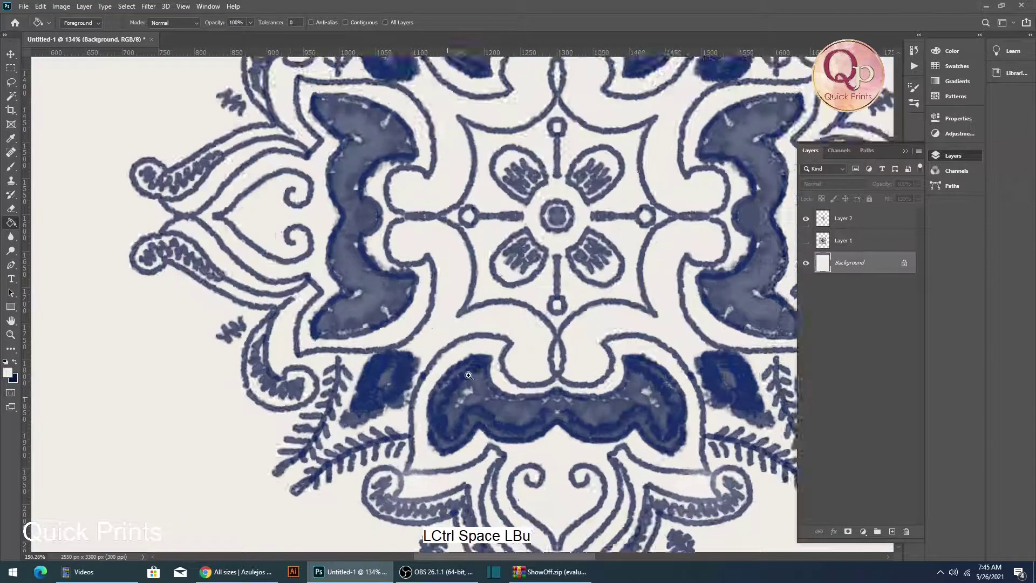
drag(719, 251, 626, 272)
drag(631, 271, 475, 326)
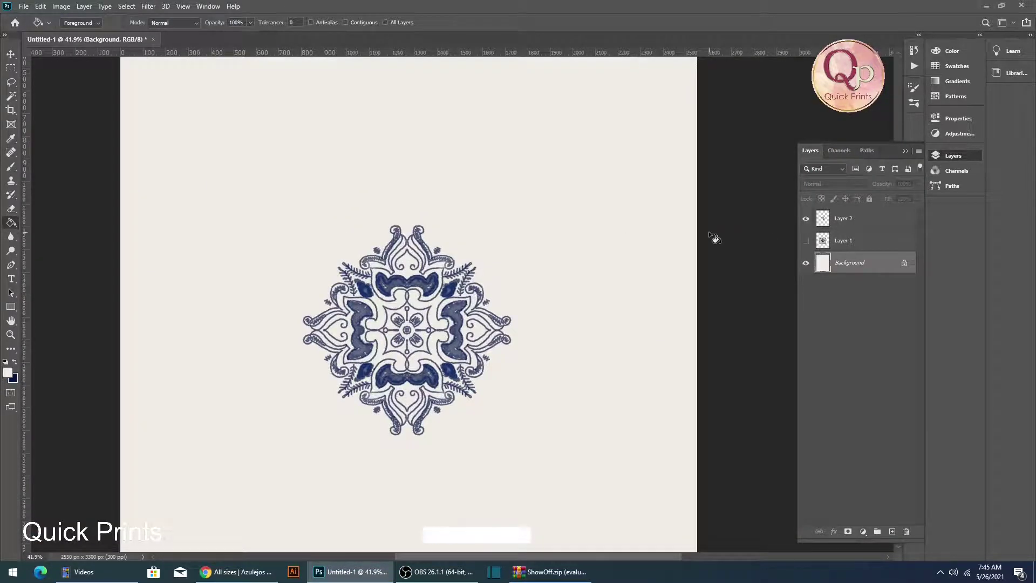
scroll(260, 166, down, 5)
scroll(416, 290, up, 1)
scroll(419, 294, down, 1)
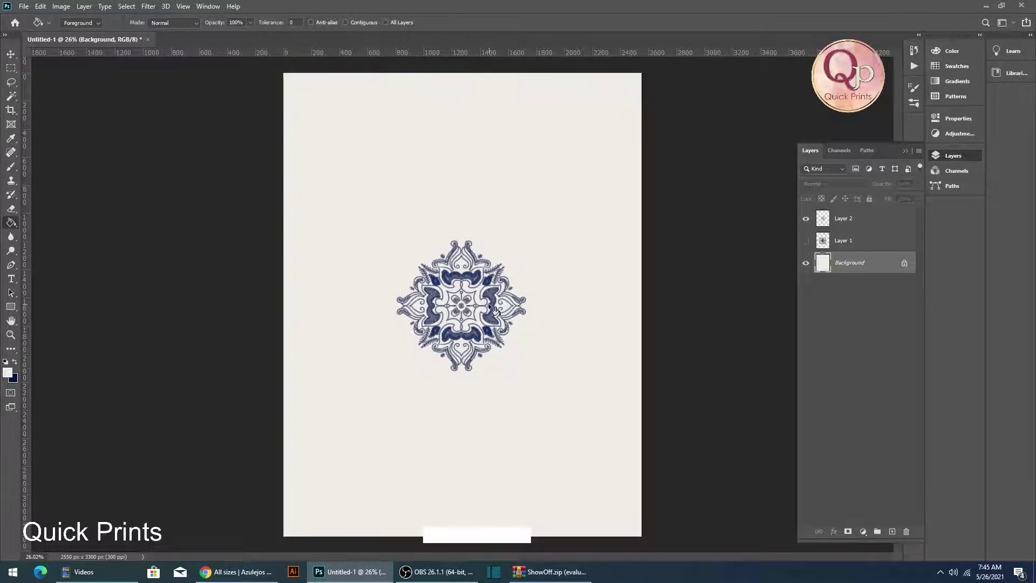
click(855, 228)
key(ctrl+t)
drag(489, 338, 360, 343)
double_click(379, 174)
Duplicate the motif layer and place the copy diagonally below and to the right of the original
scroll(372, 183, up, 1)
key(ctrl+t)
mouse_move(360, 305)
mouse_down()
mouse_move(414, 305)
mouse_move(438, 274)
mouse_up()
double_click(431, 290)
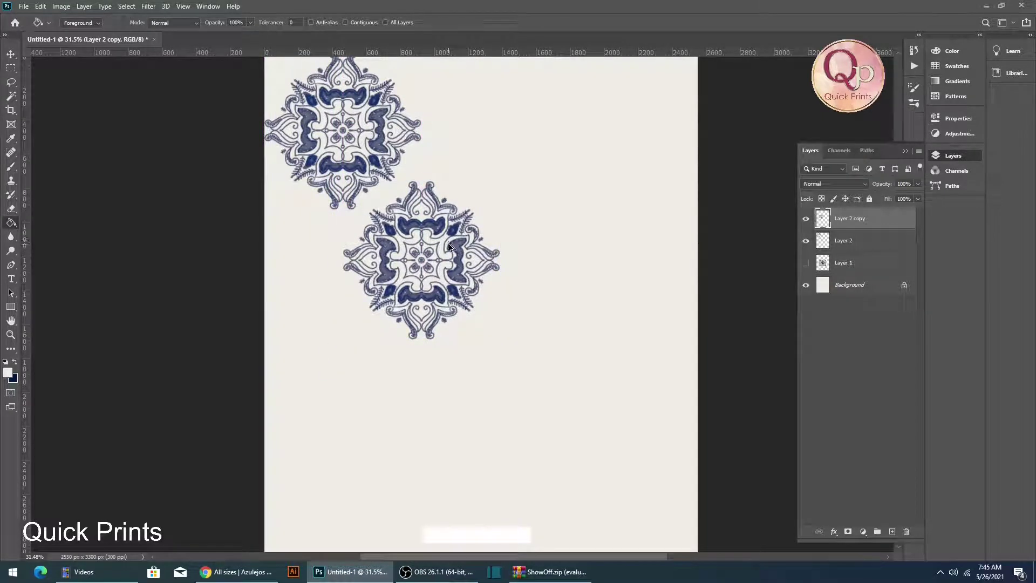
drag(448, 245, 562, 337)
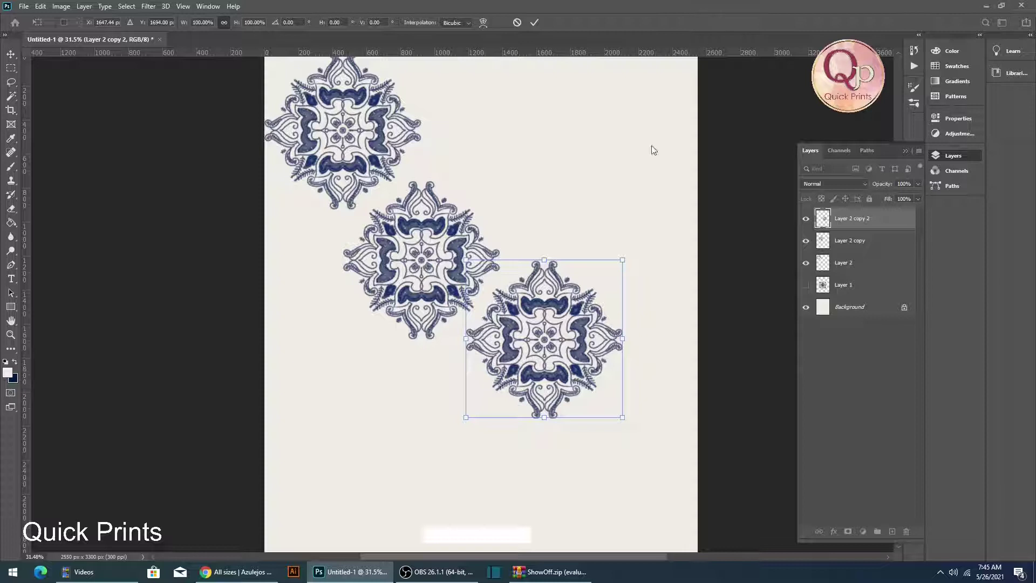
drag(518, 351, 507, 381)
double_click(510, 379)
scroll(512, 377, down, 2)
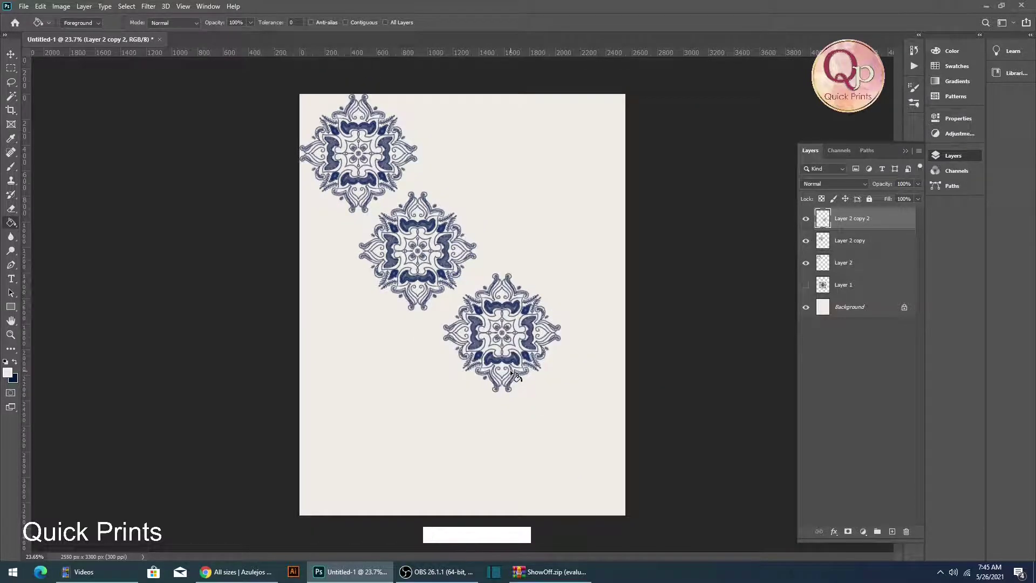
drag(517, 321, 426, 367)
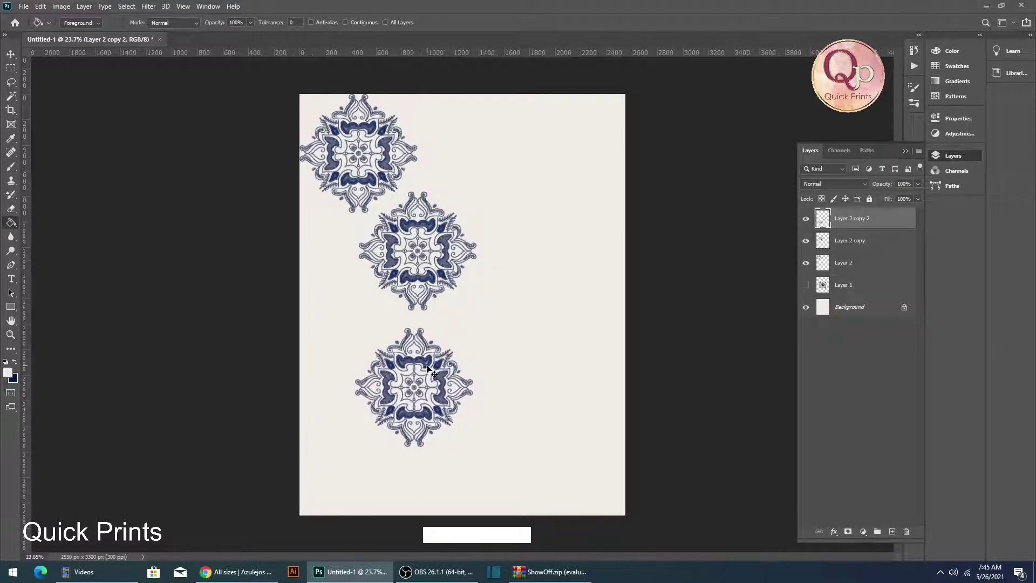
key(ctrl+z)
key(ctrl+alt+z)
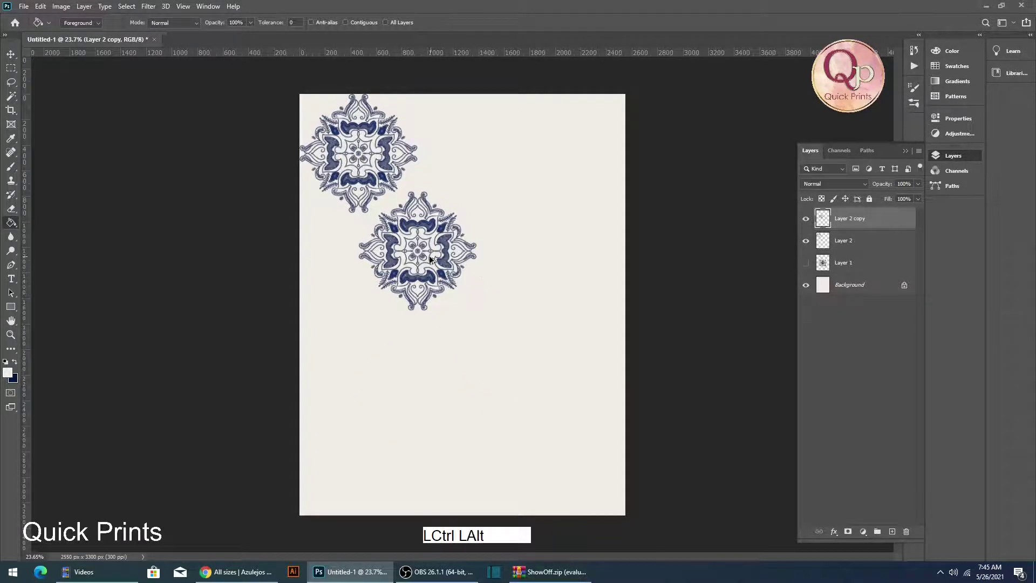
Try a copy of the motif directly below the original, and undo the copies back to the single motif layer
ctrl+click(360, 157)
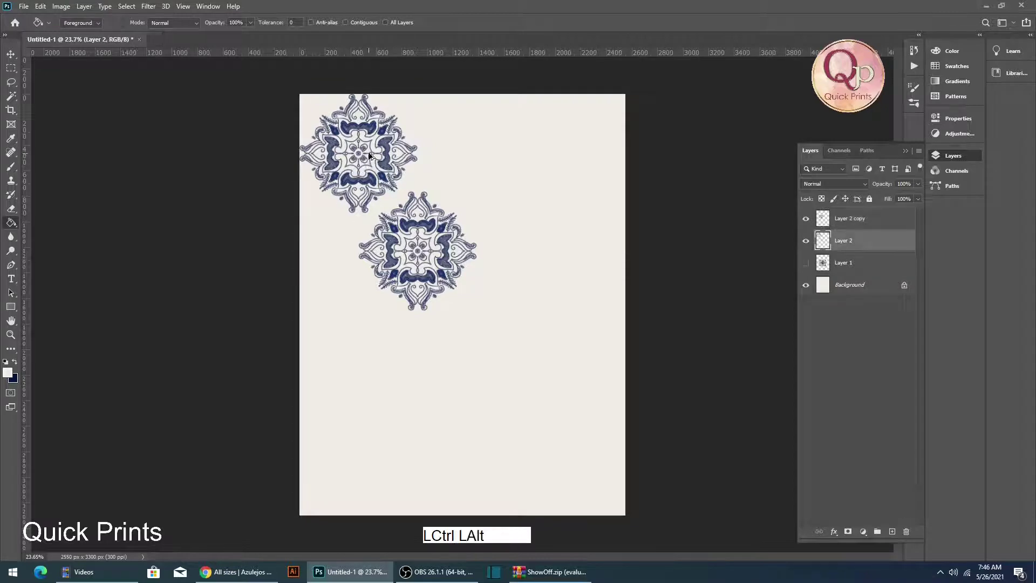
drag(369, 132, 379, 336)
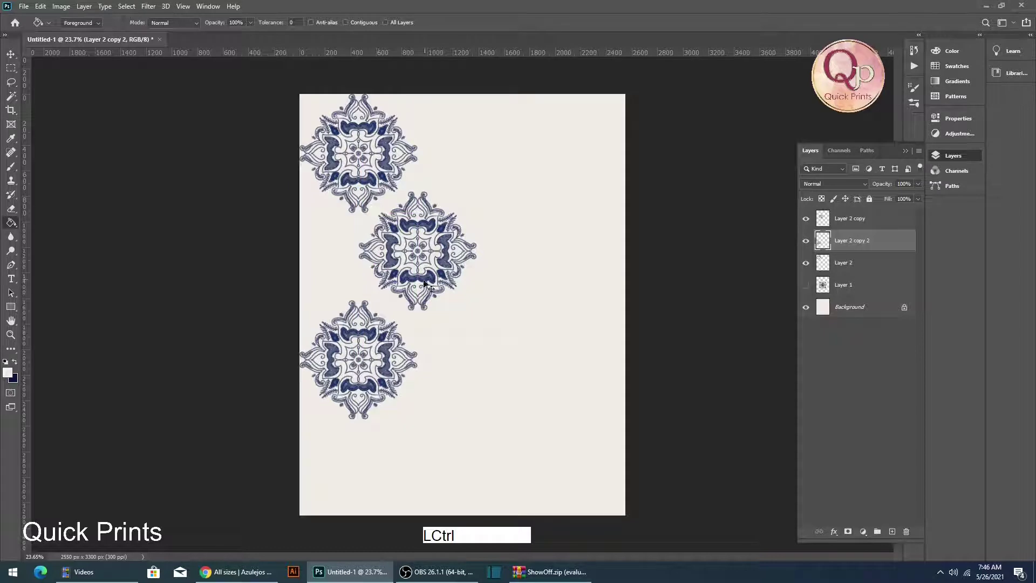
key(ctrl+z)
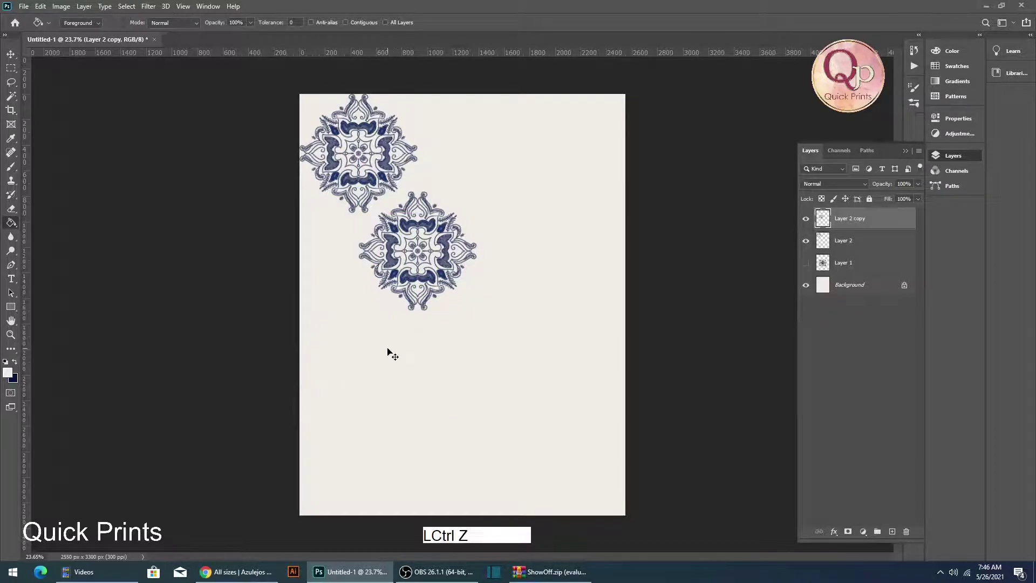
key(ctrl+z)
key(ctrl+z)
Try to centre the motif on the page's upper-left corner at X 0, Y 0 px with Free Transform
key(ctrl+t)
drag(376, 183, 316, 123)
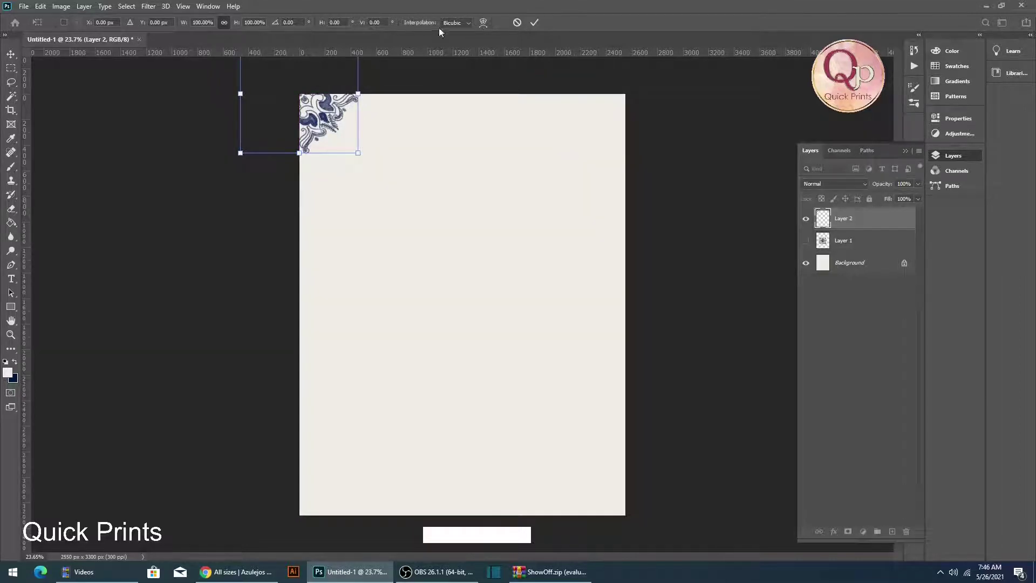
click(454, 23)
click(319, 96)
key(space)
click(295, 180)
click(87, 6)
mouse_move(49, 11)
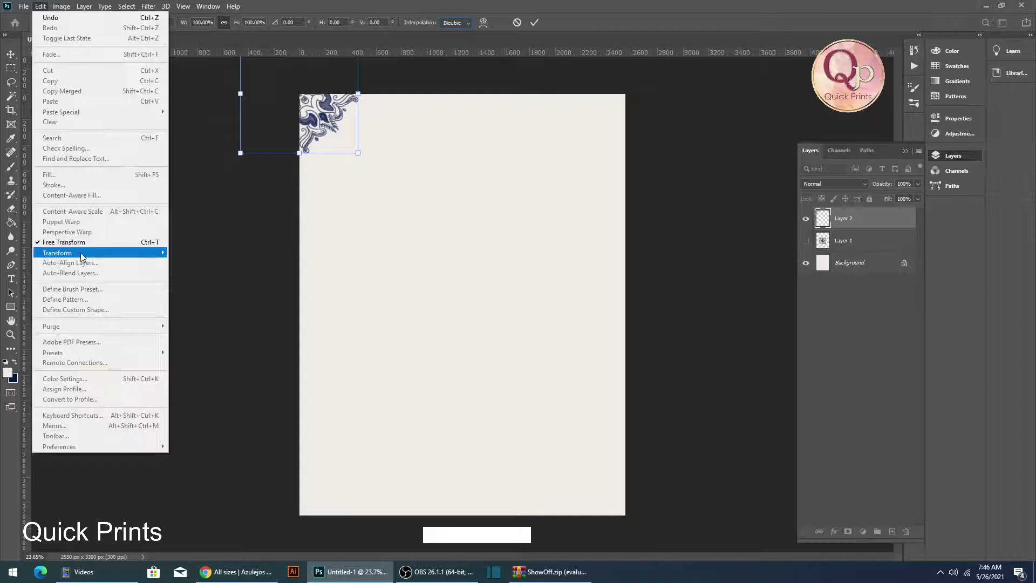
click(111, 255)
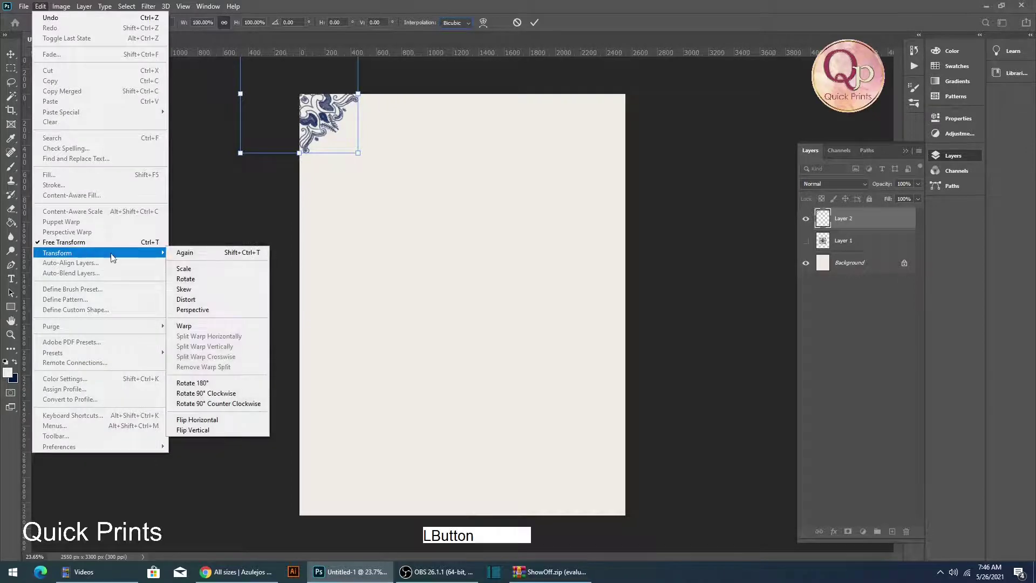
click(197, 325)
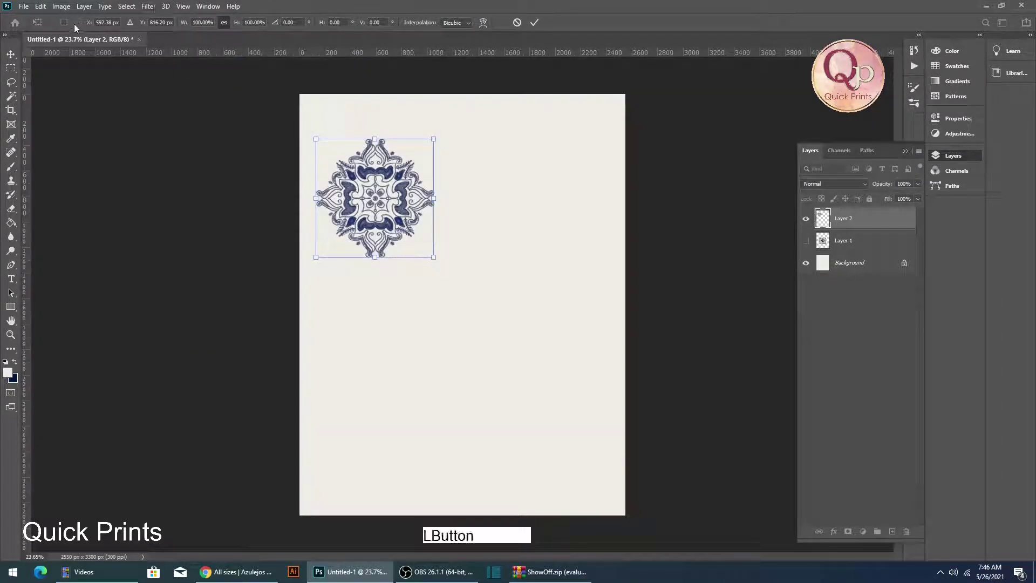
click(11, 222)
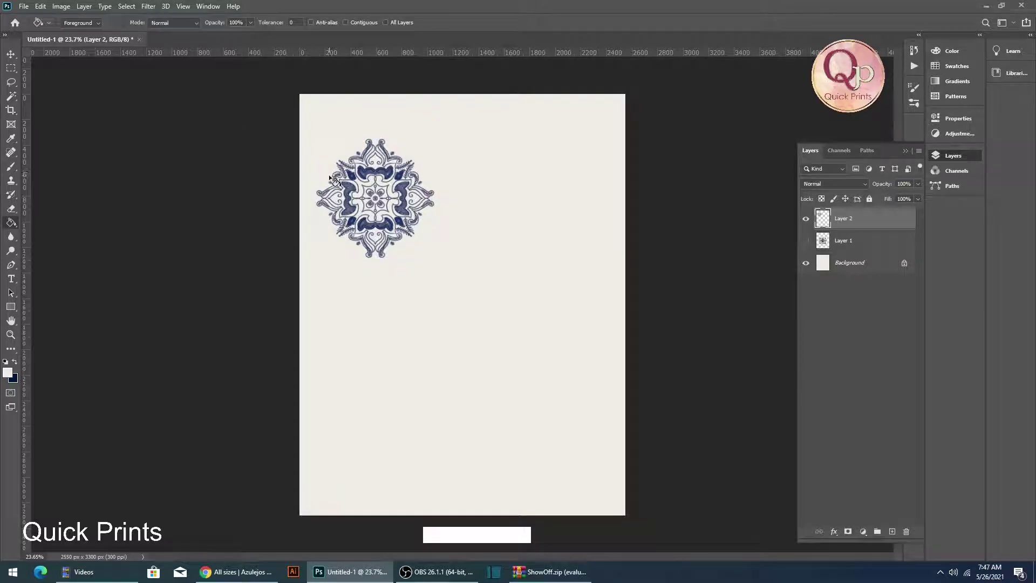
Turn on the Free Transform reference point for the motif on Layer 2
key(ctrl+t)
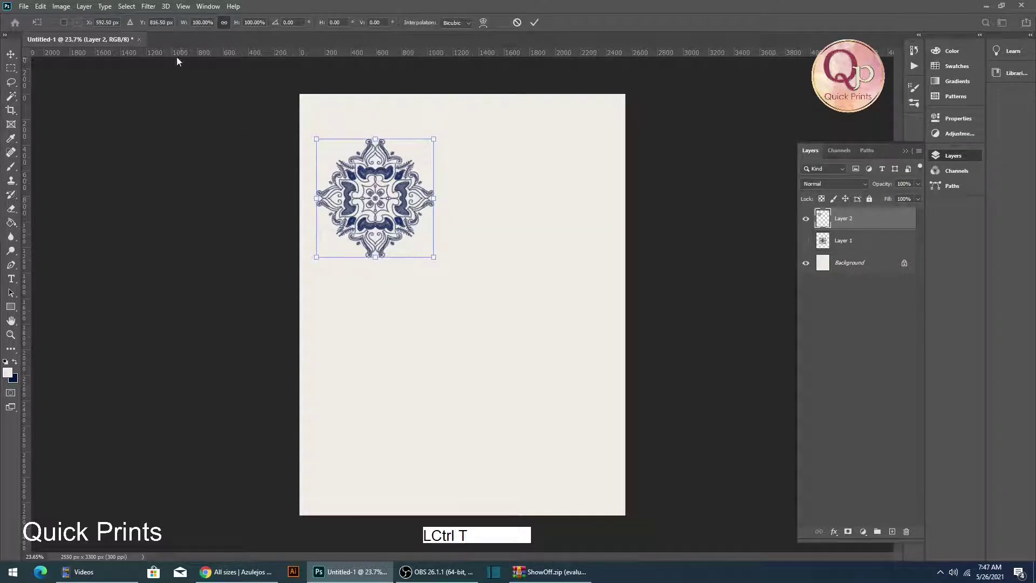
click(72, 24)
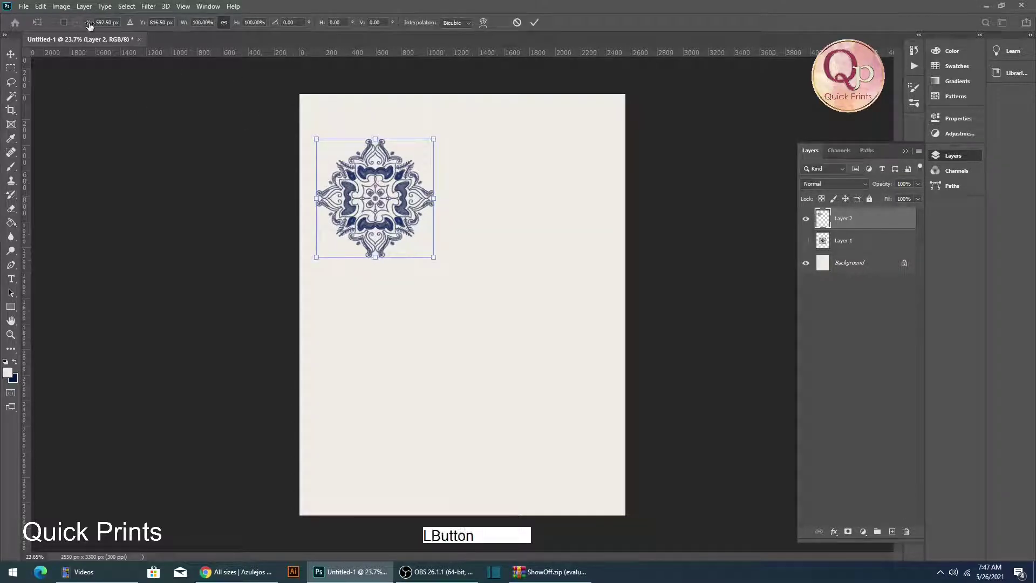
click(131, 24)
click(63, 23)
click(64, 24)
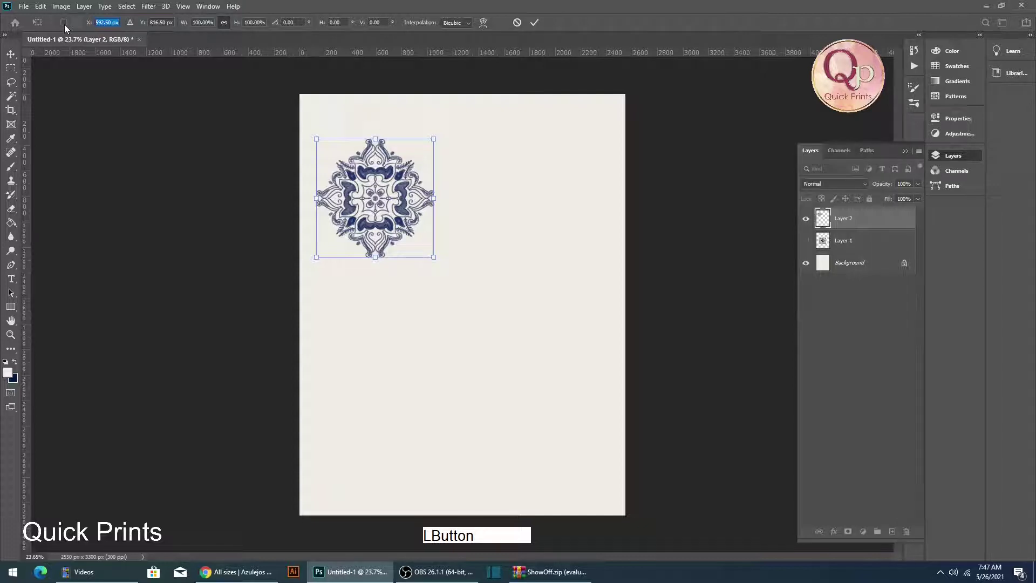
click(456, 243)
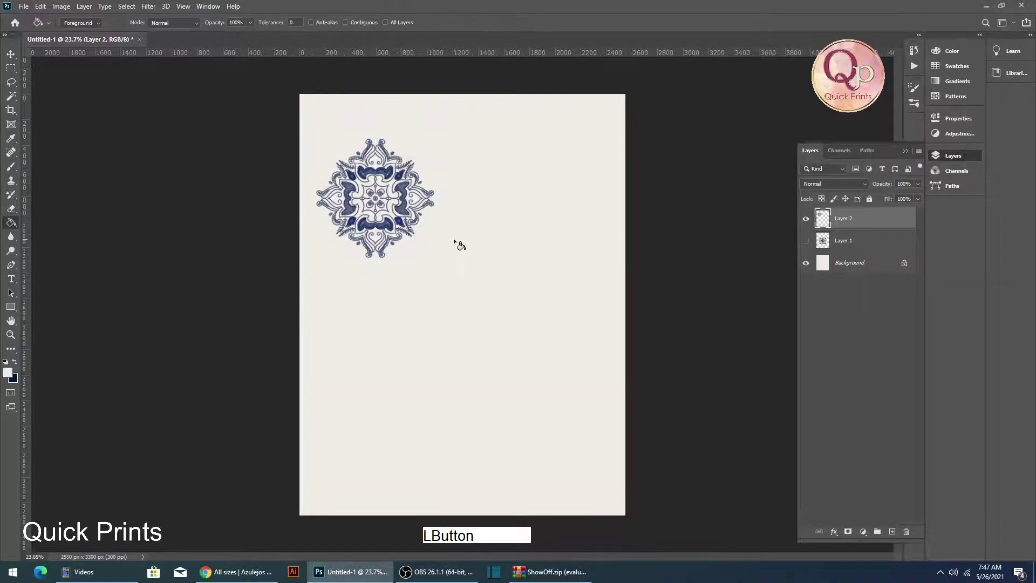
Centre the motif on the page's upper-left corner and place a copy centred on the upper-right corner
key(ctrl+t)
mouse_move(392, 243)
mouse_down()
mouse_move(391, 223)
mouse_move(318, 133)
mouse_move(485, 124)
mouse_move(473, 145)
mouse_move(597, 145)
mouse_move(626, 129)
mouse_up()
double_click(331, 133)
key(ctrl+t)
double_click(613, 128)
Place further motif copies centred on the page's lower-right and lower-left corners
mouse_move(613, 128)
ctrl+alt+shift+mouse_down()
mouse_move(595, 519)
mouse_move(346, 500)
mouse_move(334, 508)
mouse_move(400, 421)
mouse_move(425, 411)
mouse_move(424, 442)
ctrl+alt+shift+mouse_up()
key(ctrl+t)
double_click(600, 502)
key(ctrl+t)
double_click(335, 508)
Place two whole motif copies inside the page, one in the lower-left area and one right of centre
key(ctrl+t)
double_click(424, 442)
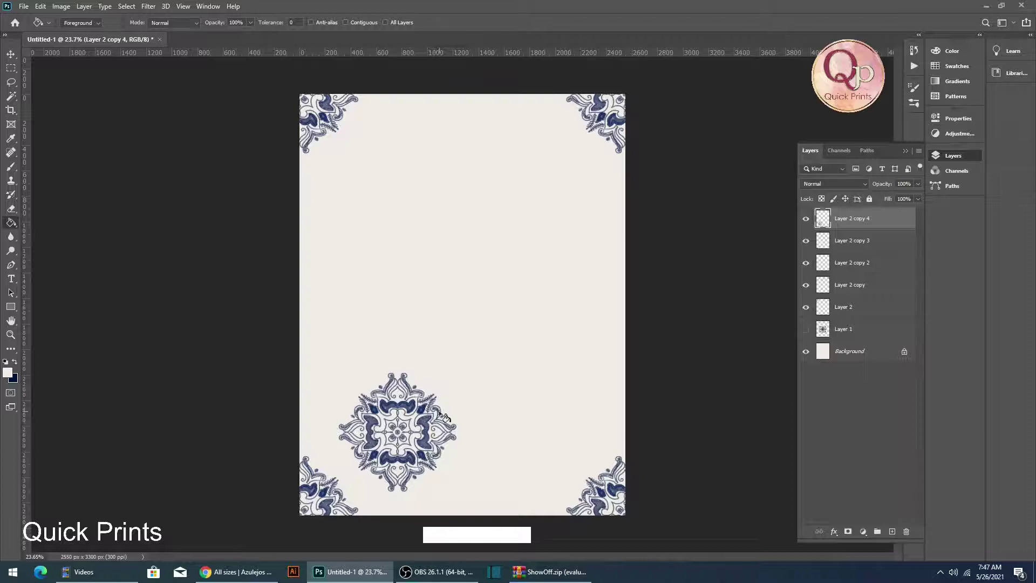
mouse_move(424, 429)
ctrl+alt+shift+mouse_down()
mouse_move(523, 299)
mouse_move(509, 349)
mouse_move(539, 378)
mouse_move(522, 339)
mouse_move(369, 265)
mouse_move(331, 311)
ctrl+alt+shift+mouse_up()
key(ctrl+t)
double_click(518, 355)
key(ctrl+t)
double_click(535, 354)
Place motif copies centred on the page's left and right edges at mid-height, about Y 1650 px
key(ctrl+t)
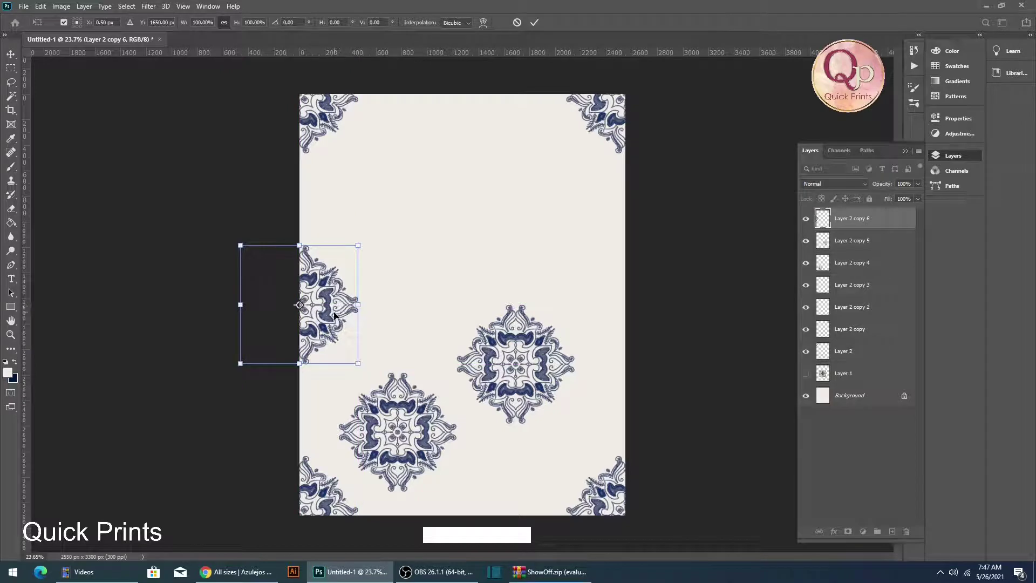
double_click(334, 316)
key(ctrl+t)
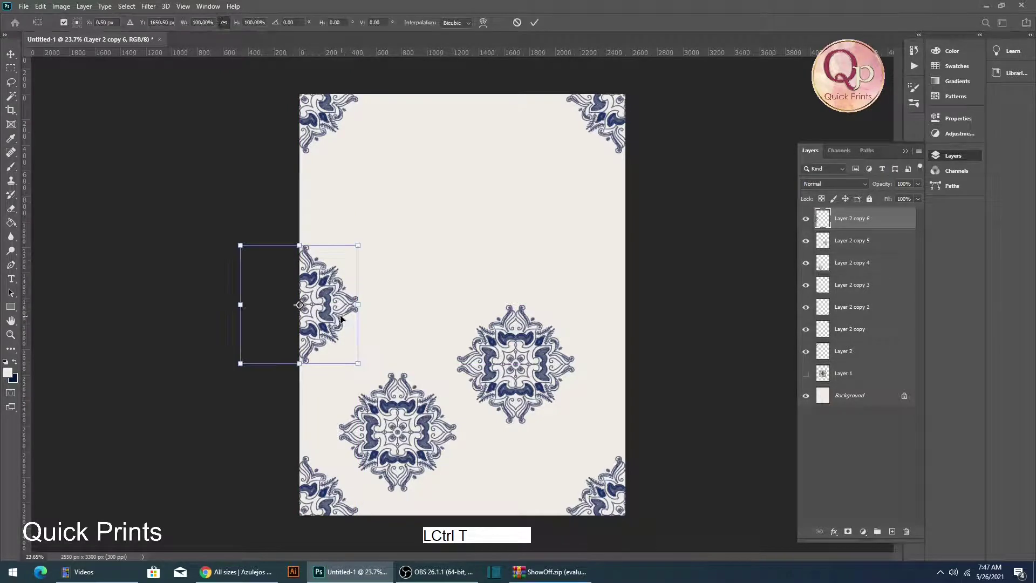
key(Return)
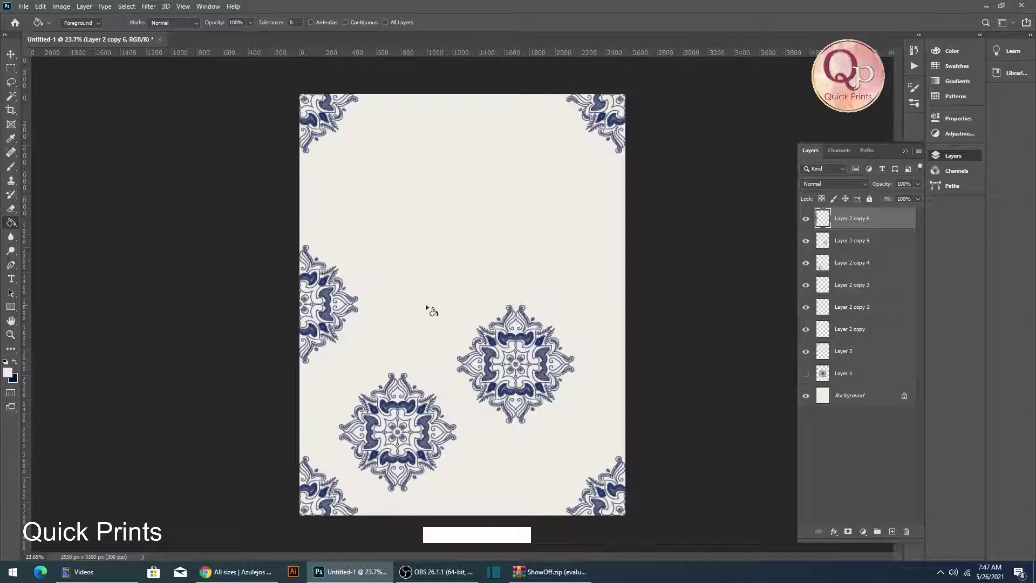
drag(328, 311, 648, 316)
key(ctrl+t)
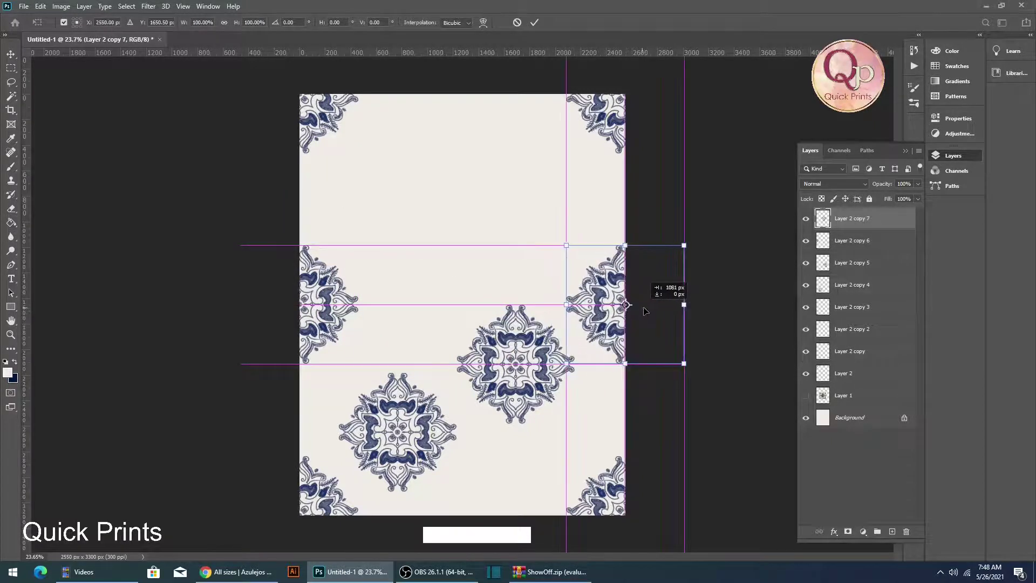
key(Return)
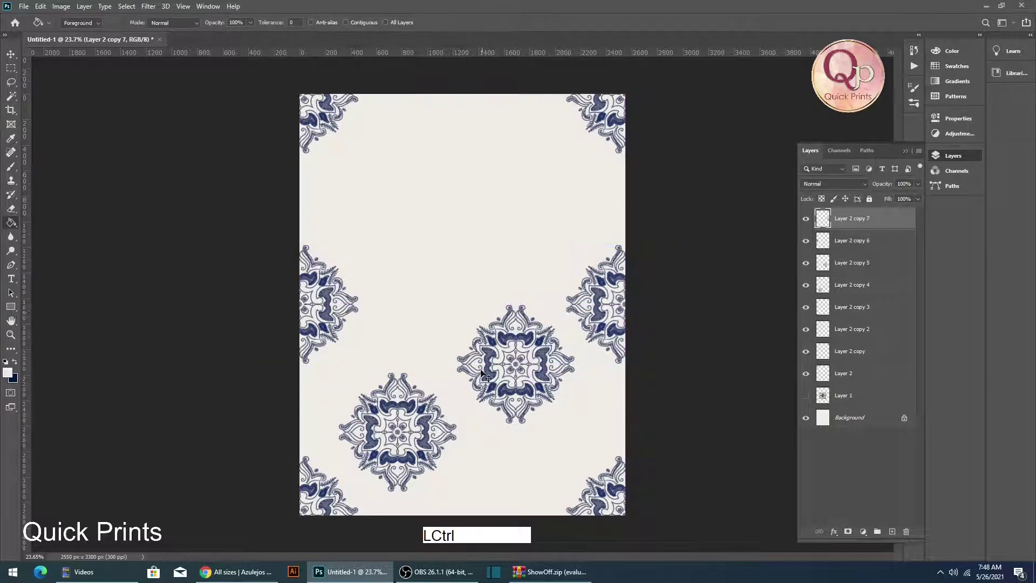
Duplicate the motif right of centre three times, placing copies at the page centre, the upper-left area and the upper-right area
ctrl+click(521, 399)
drag(521, 399, 447, 179)
key(ctrl+t)
key(Return)
key(ctrl+t)
key(Return)
mouse_move(506, 192)
mouse_down()
mouse_move(379, 147)
mouse_move(413, 160)
mouse_move(421, 176)
mouse_move(437, 155)
mouse_up()
key(ctrl+t)
key(Return)
key(ctrl+t)
click(572, 183)
drag(544, 181, 541, 167)
Nudge the central, right-of-centre and lower-left inner motifs to even out their spacing
ctrl+click(452, 262)
drag(452, 261, 460, 253)
ctrl+click(531, 364)
drag(531, 365, 531, 339)
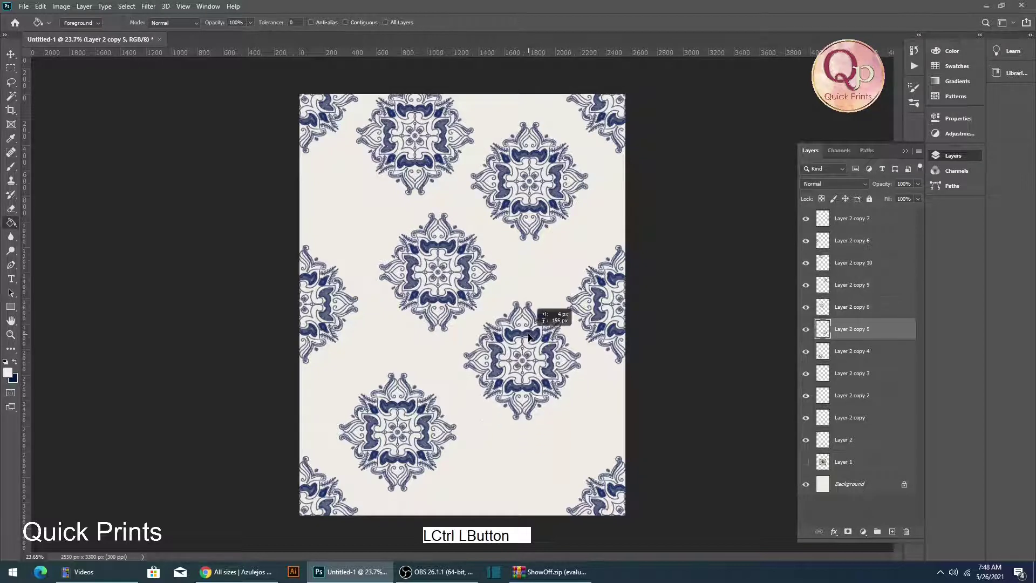
ctrl+click(409, 410)
drag(408, 410, 403, 387)
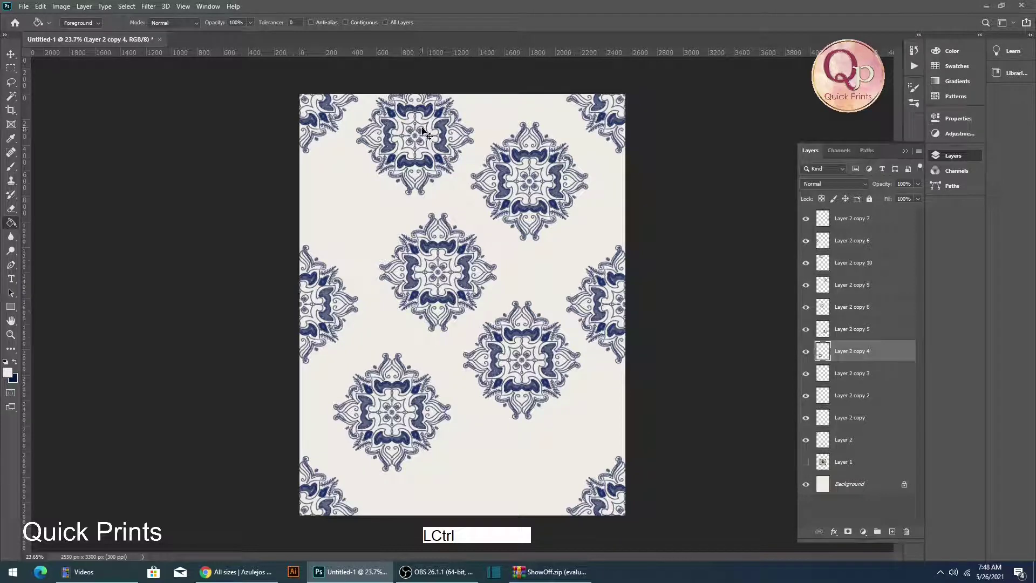
Select the whole canvas and place guides along all four page edges
scroll(456, 241, down, 2)
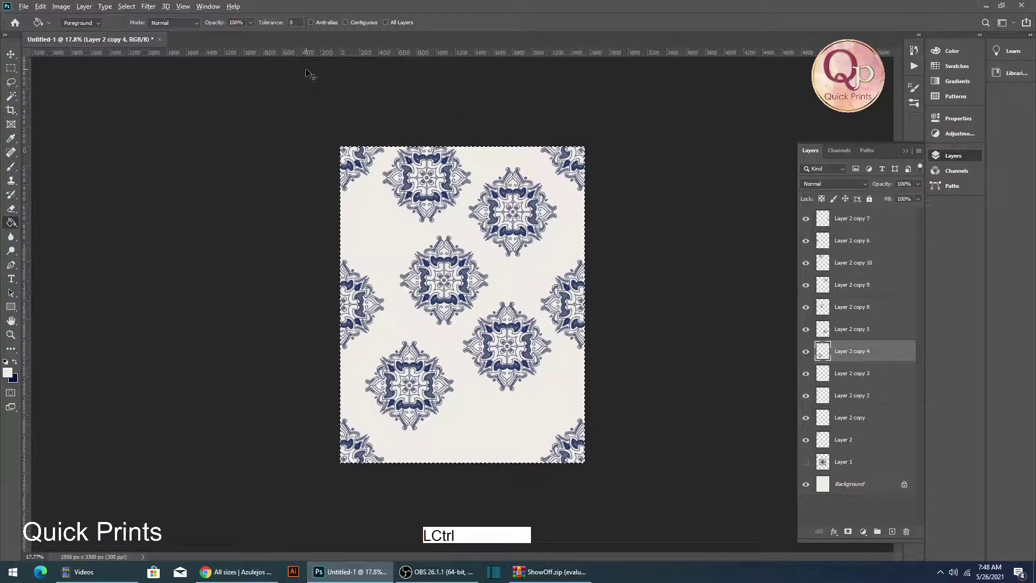
key(ctrl+r)
key(ctrl+r)
drag(309, 52, 343, 163)
drag(383, 52, 410, 146)
drag(557, 53, 584, 141)
drag(591, 52, 592, 463)
Open the Canvas Size settings and switch the units to inches
key(ctrl+alt)
key(ctrl+alt+c)
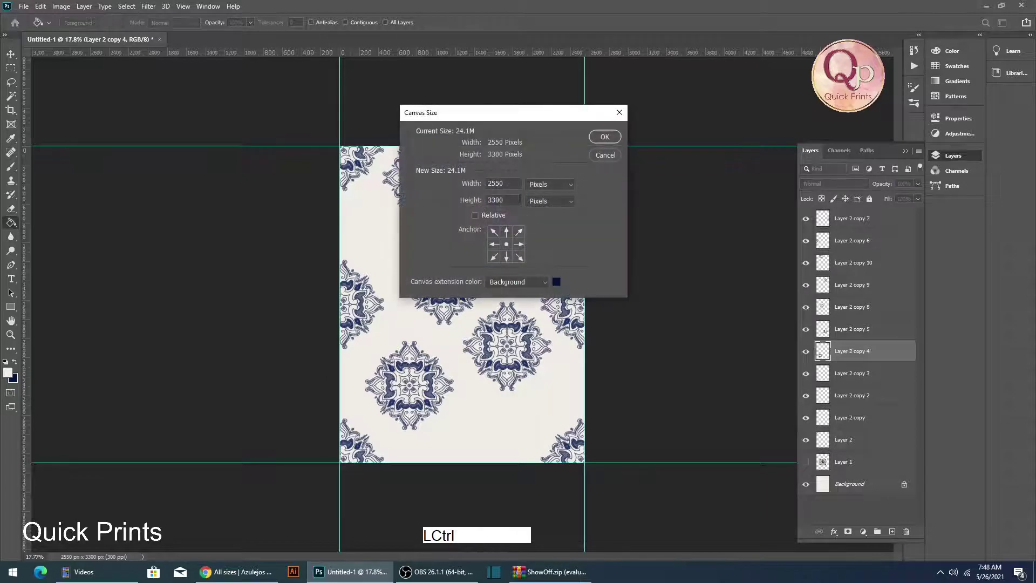
click(540, 186)
click(542, 206)
click(549, 184)
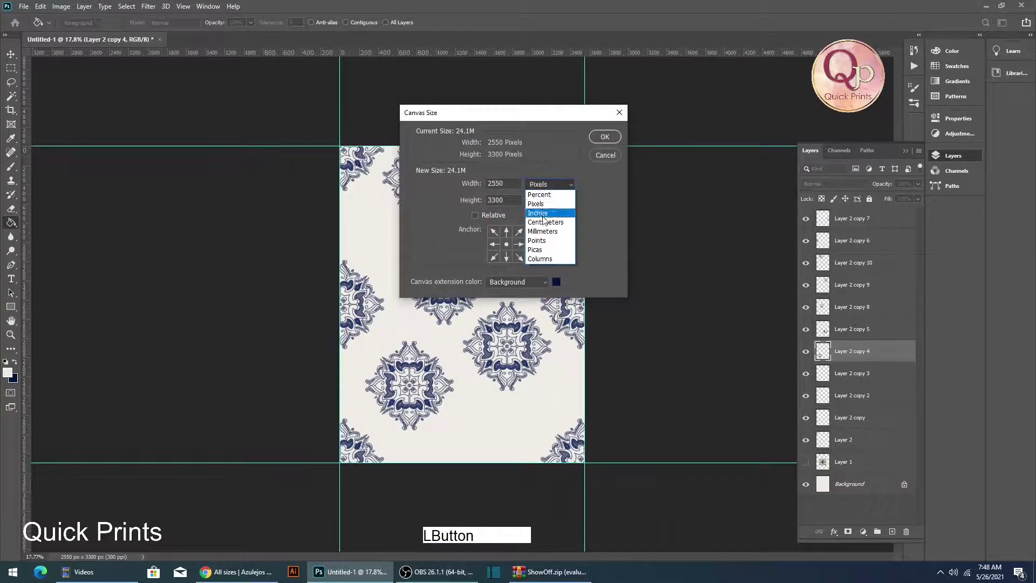
click(538, 212)
Set the canvas extension colour to the page's off-white #f0ece6 by sampling the background
click(555, 282)
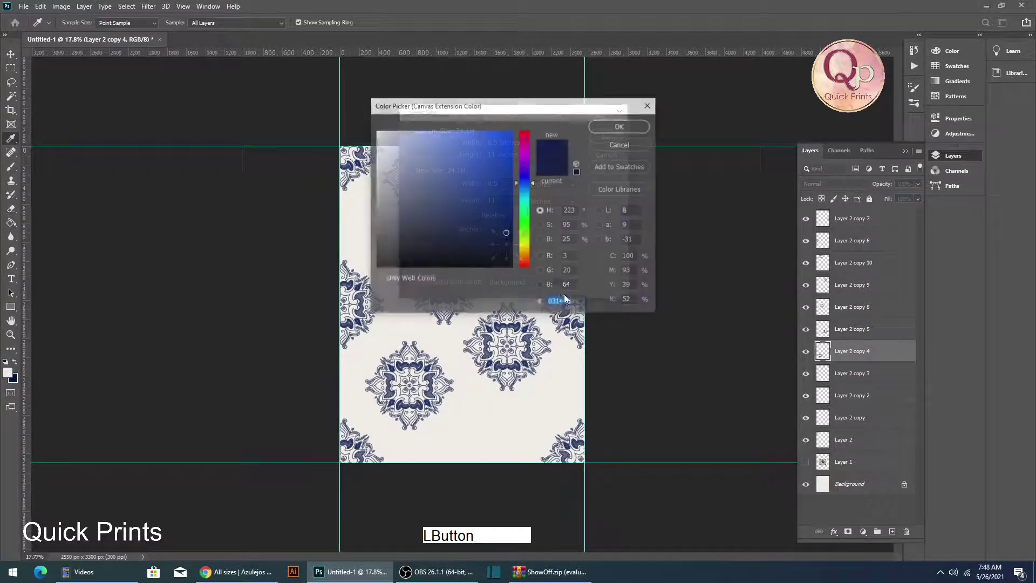
click(480, 409)
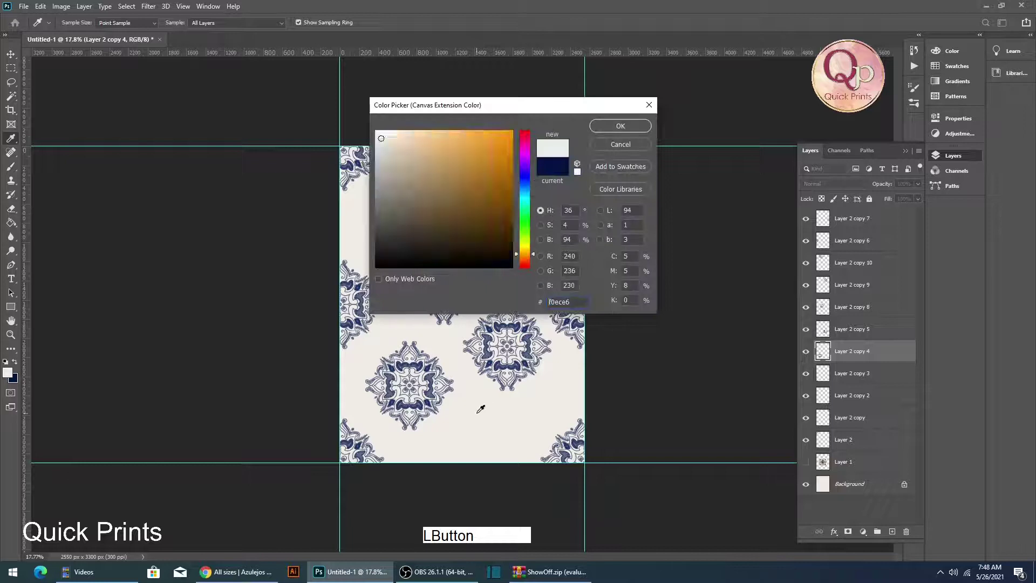
click(614, 127)
click(556, 281)
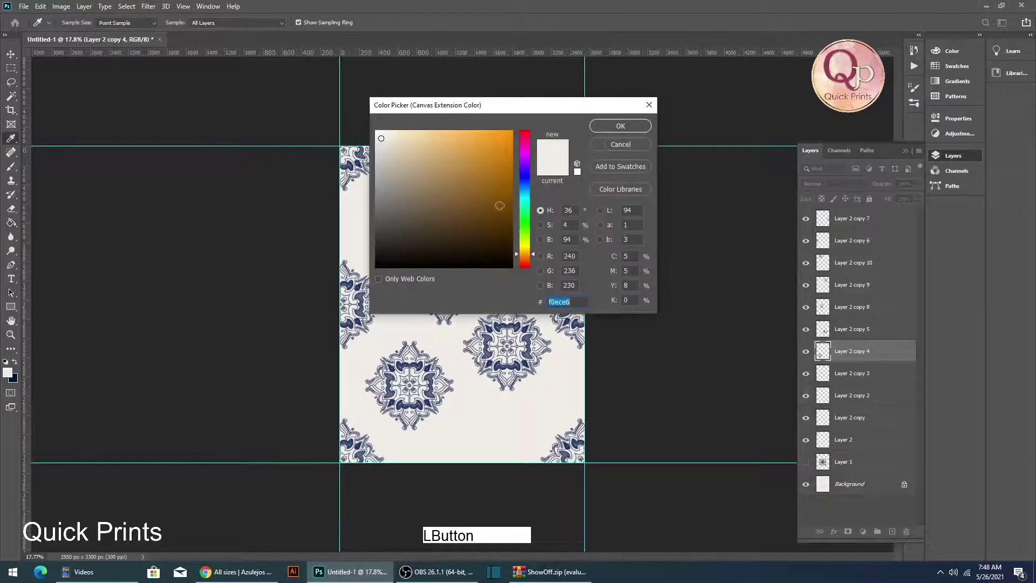
click(621, 128)
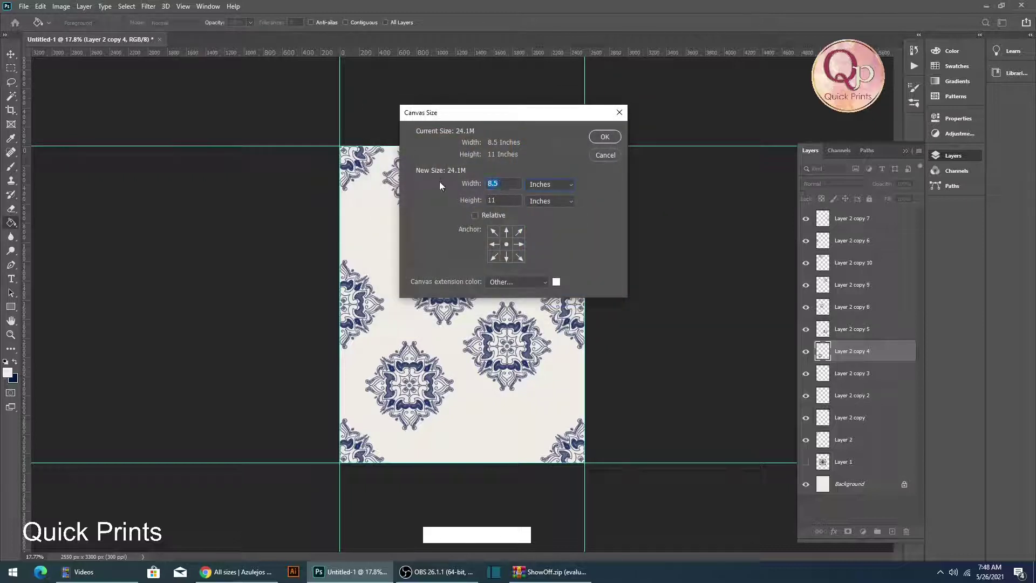
Enlarge the canvas to 20 inches wide and 30 inches high
text(20)
click(475, 202)
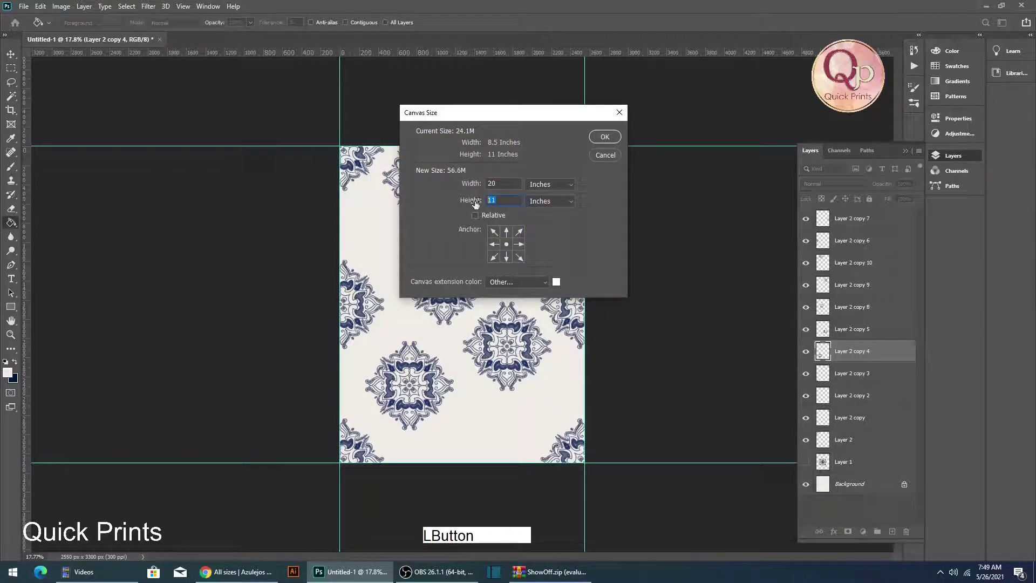
text(30)
click(596, 143)
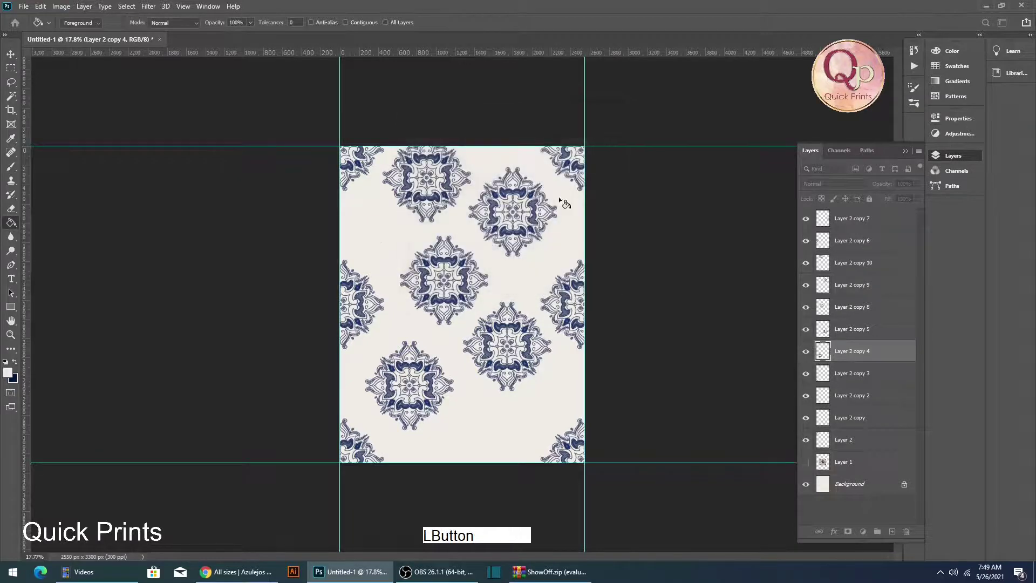
Shift the four inner motifs slightly down or across the page to even out the spacing between them
scroll(461, 256, down, 2)
scroll(461, 256, up, 2)
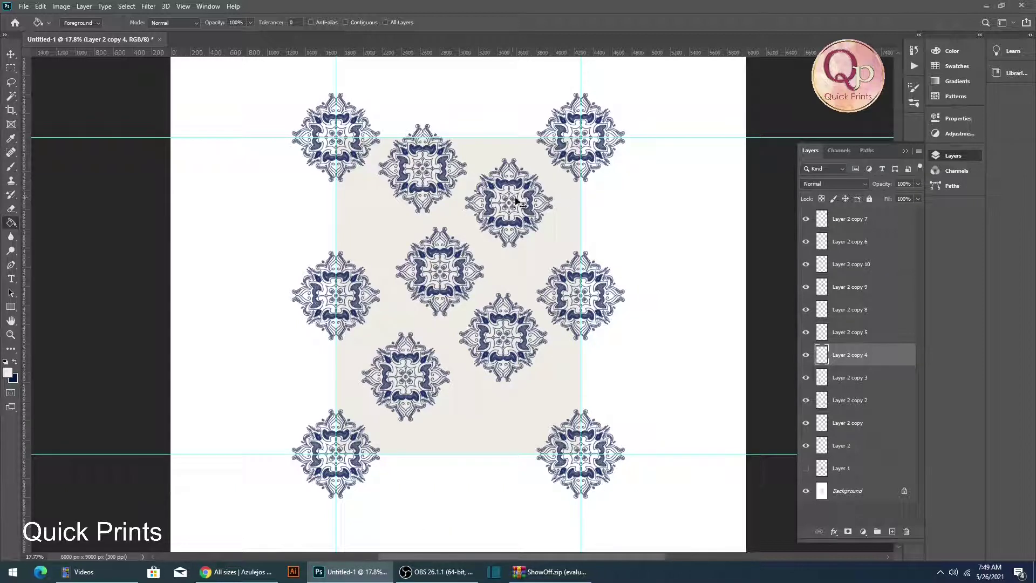
drag(519, 187, 527, 196)
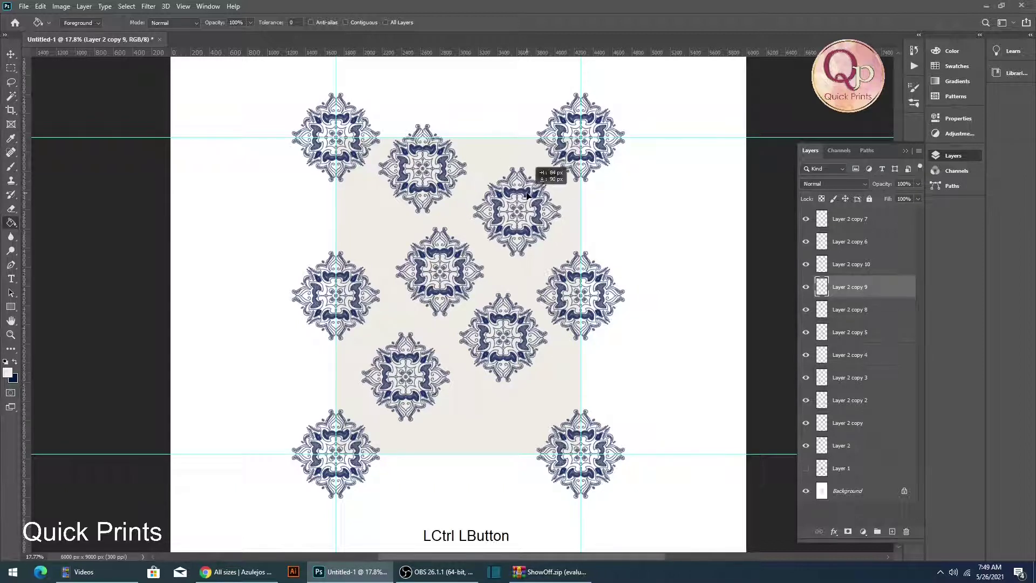
ctrl+click(450, 256)
drag(450, 256, 456, 254)
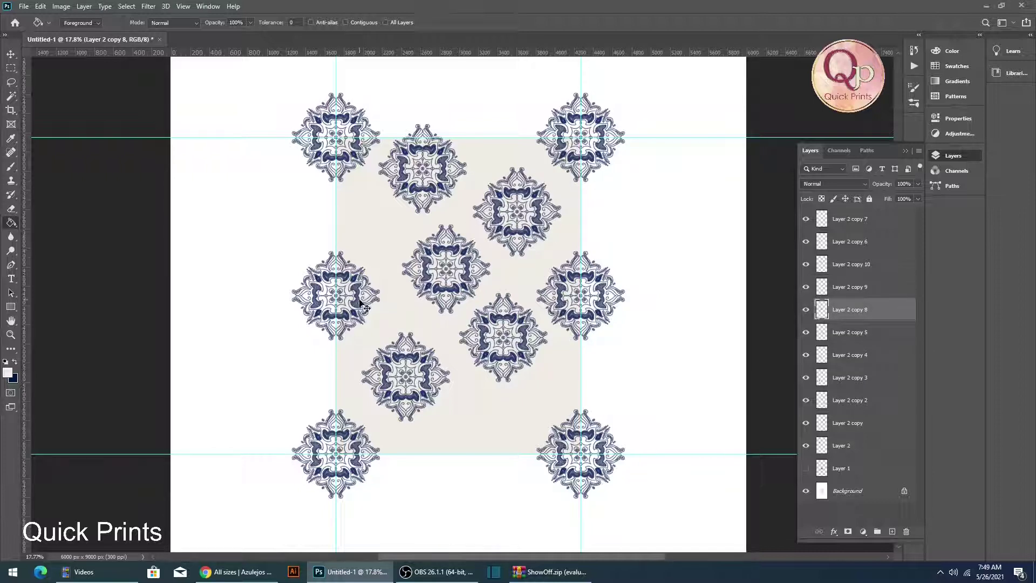
drag(488, 331, 490, 343)
drag(426, 379, 439, 386)
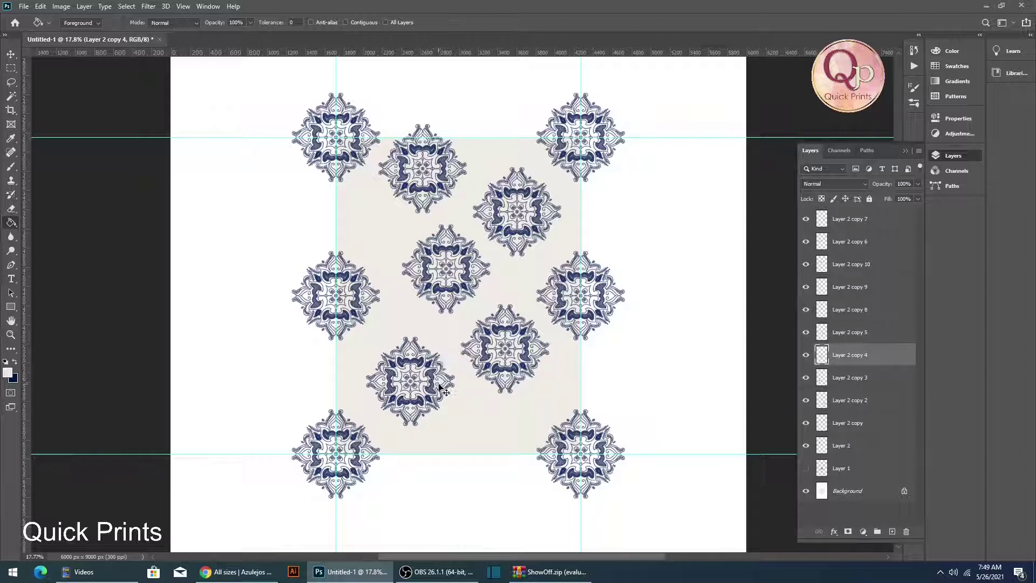
Select the part of the topmost inner motif overhanging the page's upper edge and move it to the matching place at the lower edge
ctrl+click(432, 155)
key(m)
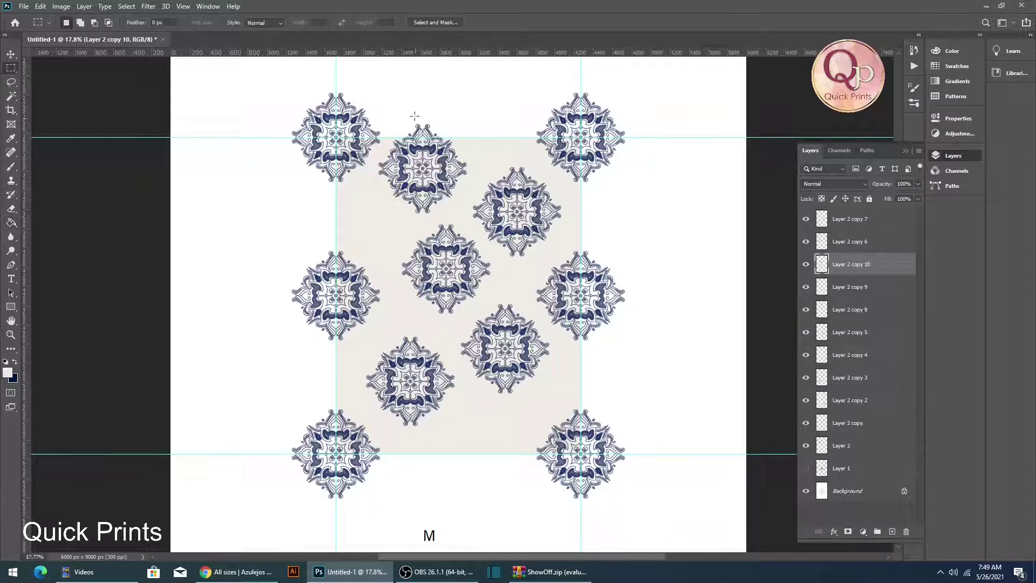
drag(376, 96, 467, 443)
key(ctrl+t)
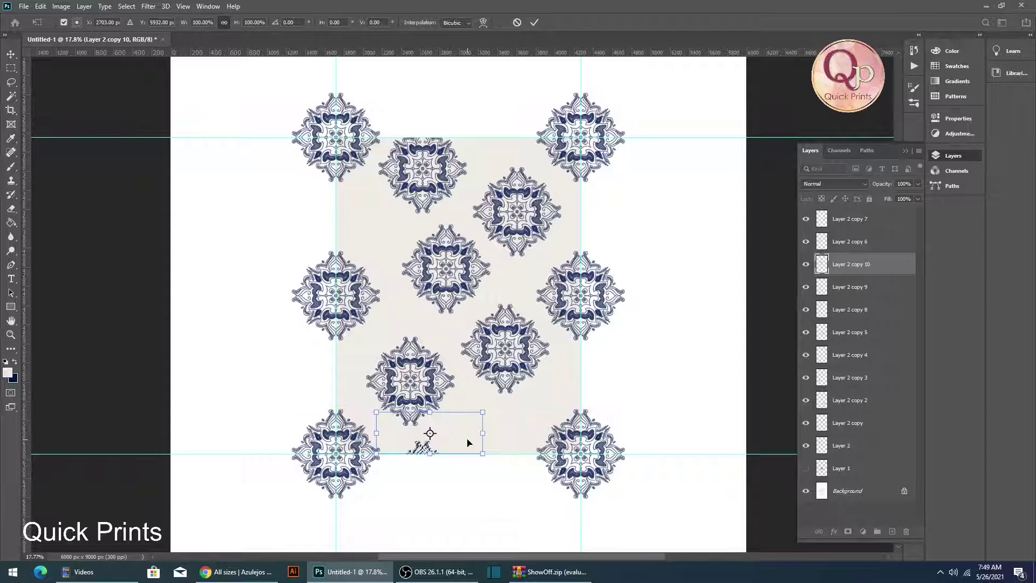
key(KP_Enter)
key(ctrl+space)
drag(423, 450, 377, 446)
drag(471, 363, 485, 322)
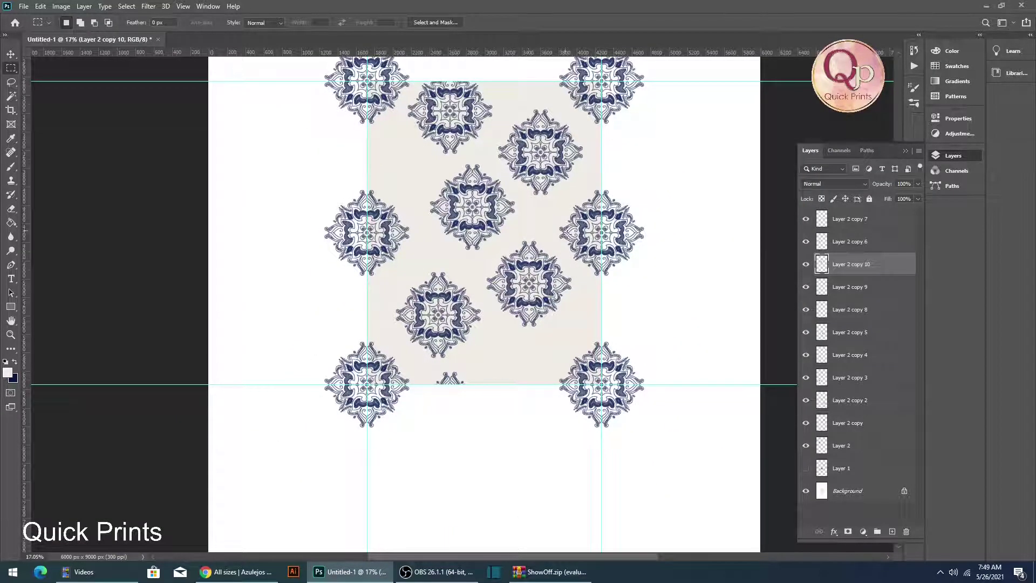
Duplicate the centre motif, place the copy over the lower-right inner motif, and move its layer directly above the Background
ctrl+right_click(484, 231)
ctrl+click(506, 233)
key(ctrl+t)
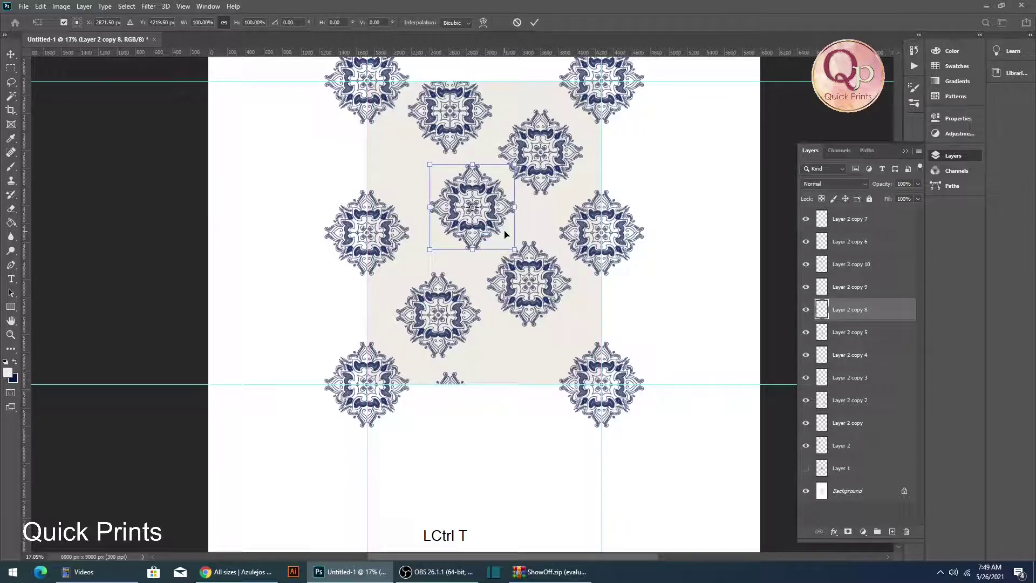
double_click(497, 229)
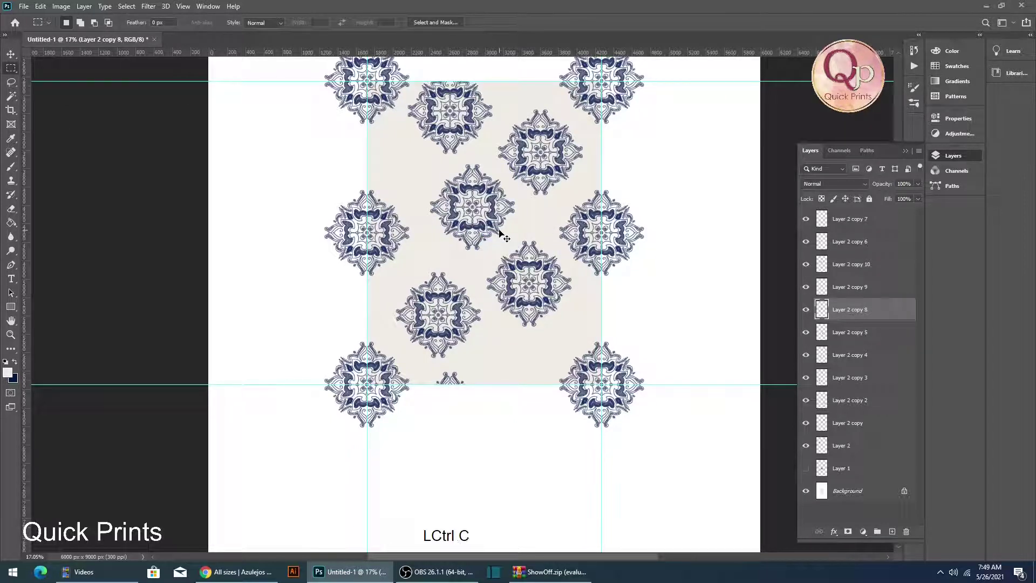
key(ctrl+v)
key(ctrl+t)
drag(476, 303, 542, 286)
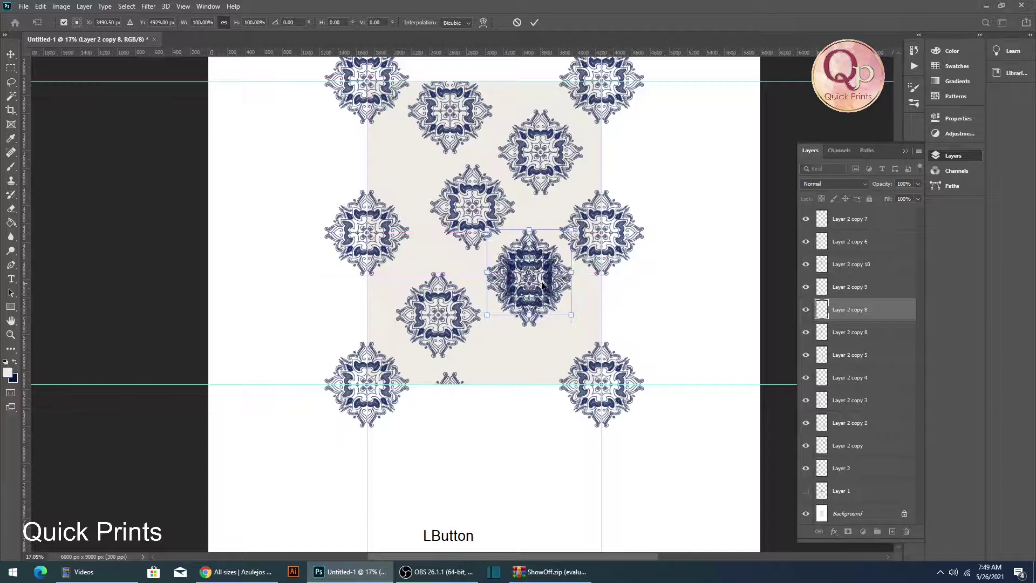
double_click(542, 286)
drag(864, 310, 874, 493)
Scale the copied motif up to about 254% over the page's lower-right area
key(ctrl+t)
drag(541, 297, 603, 364)
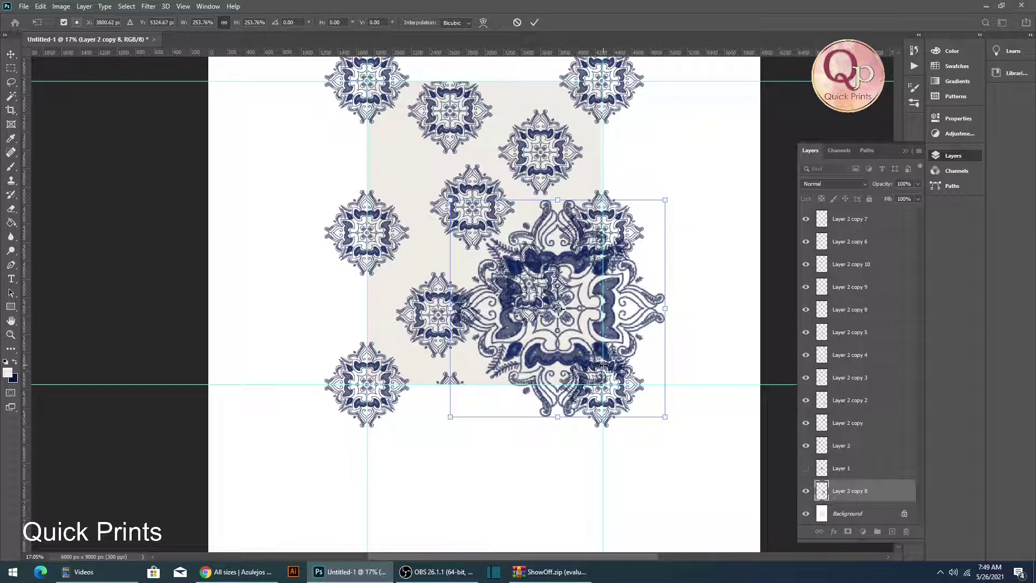
key(KP_Enter)
Try blend modes on the enlarged motif, from Multiply through Linear Burn to Overlay
mouse_move(543, 276)
mouse_down()
mouse_move(523, 286)
mouse_move(532, 285)
mouse_up()
click(845, 186)
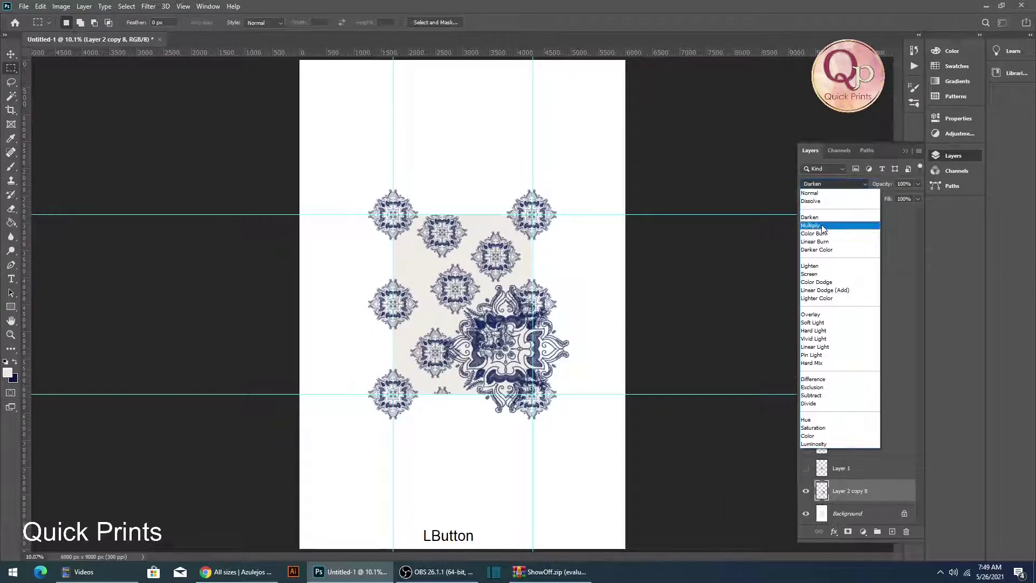
click(823, 229)
key(Down)
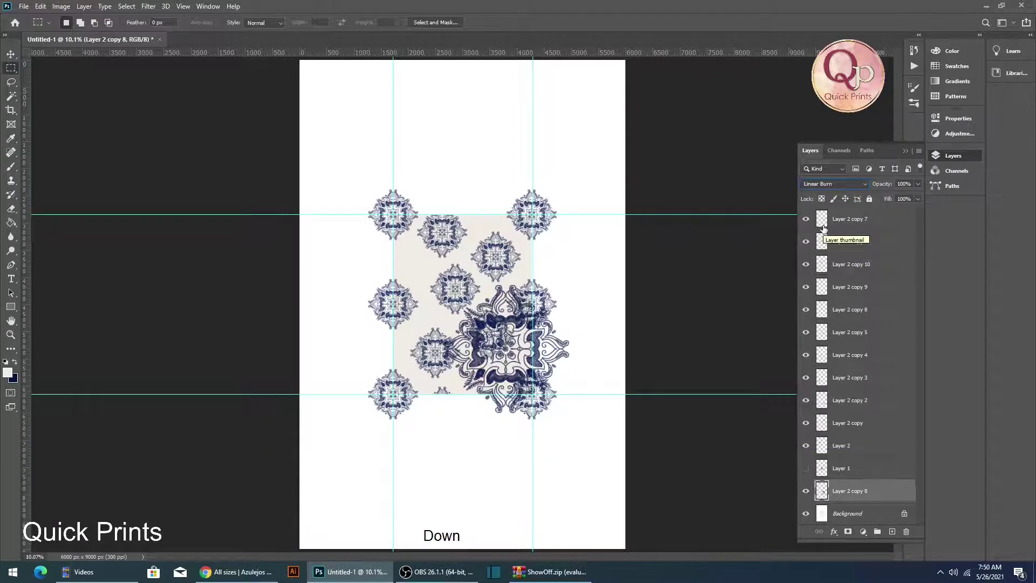
key(Down)
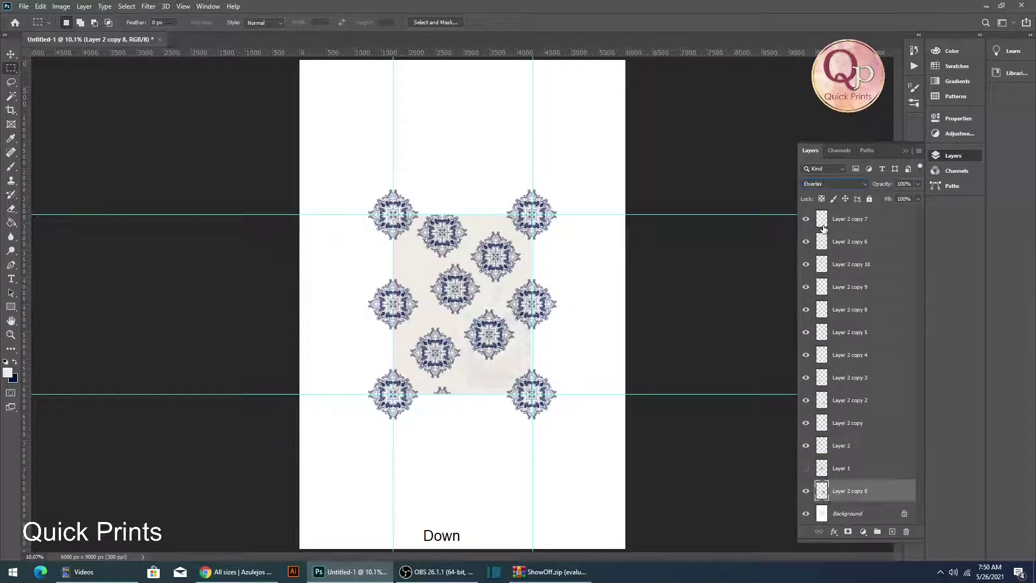
key(ctrl+space)
drag(474, 428, 547, 374)
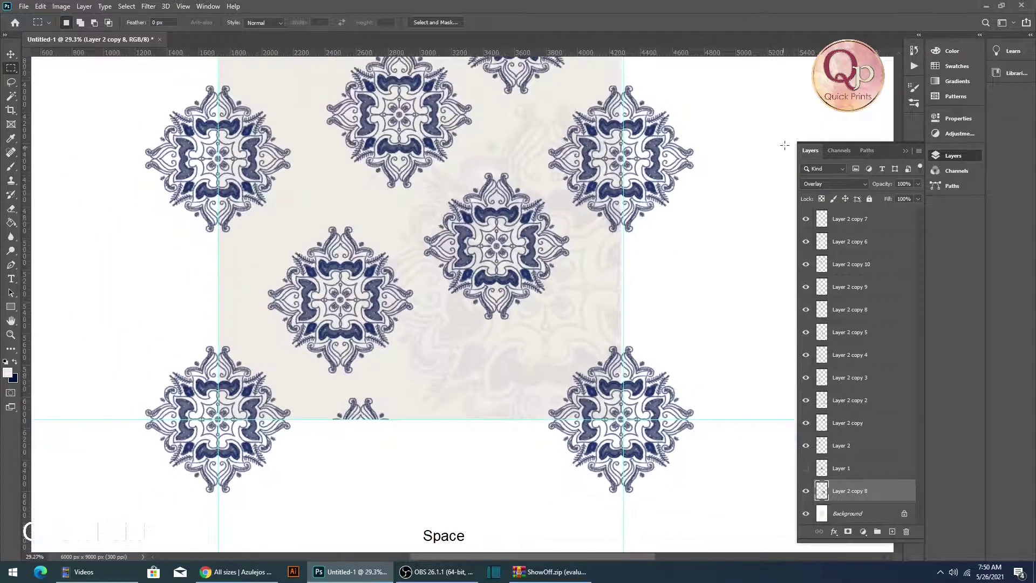
Try the Exclusion blend mode on the enlarged motif with a slight shift in position, and undo both changes
click(835, 184)
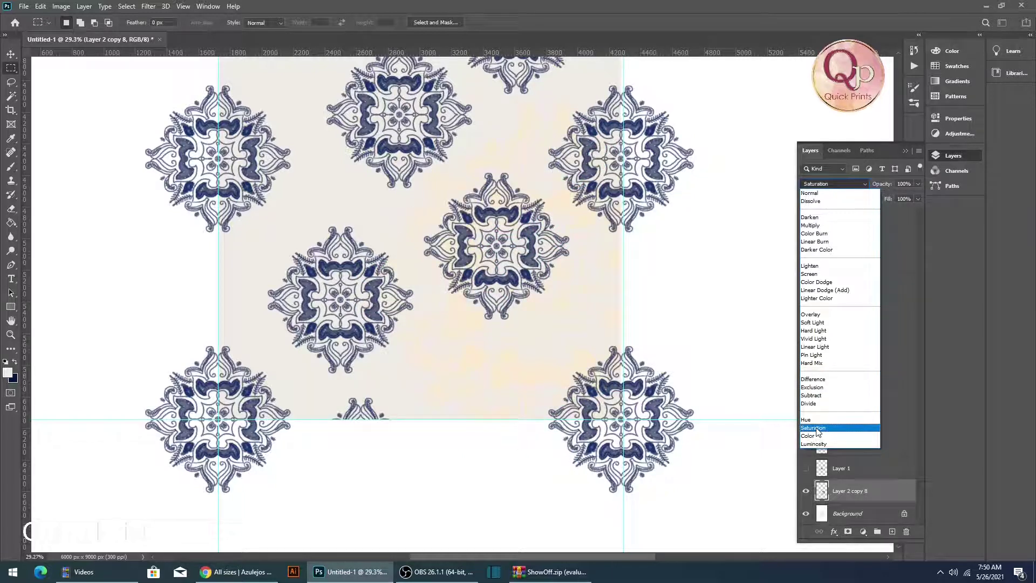
click(816, 390)
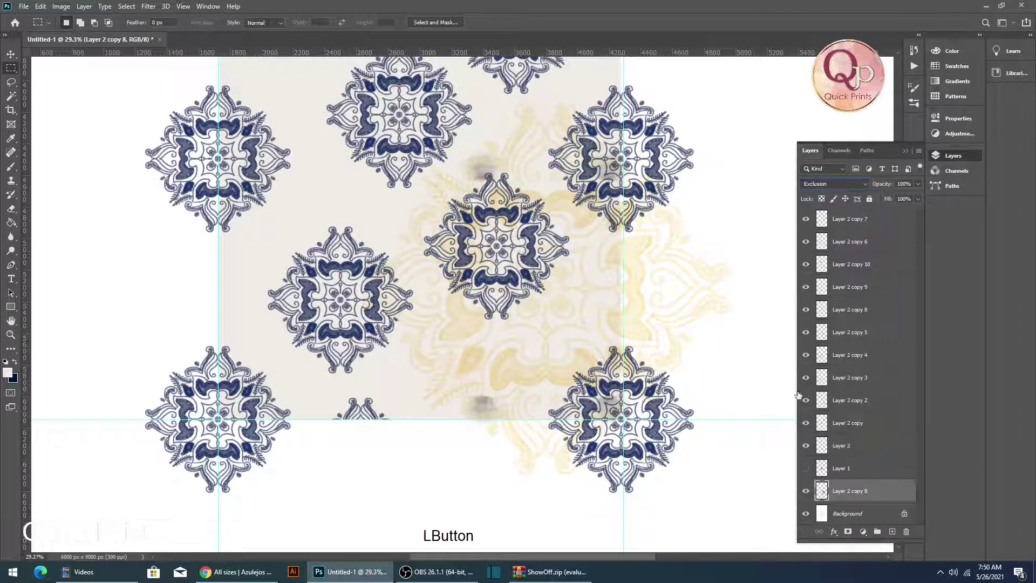
mouse_move(510, 387)
mouse_down()
mouse_move(573, 347)
mouse_move(532, 351)
mouse_move(496, 381)
mouse_up()
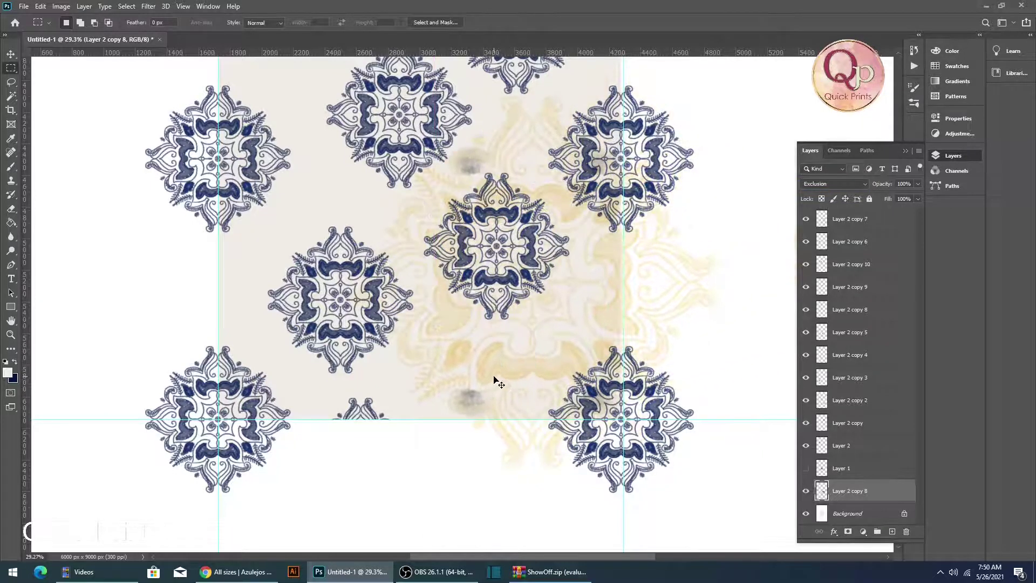
key(ctrl+z)
key(ctrl+z)
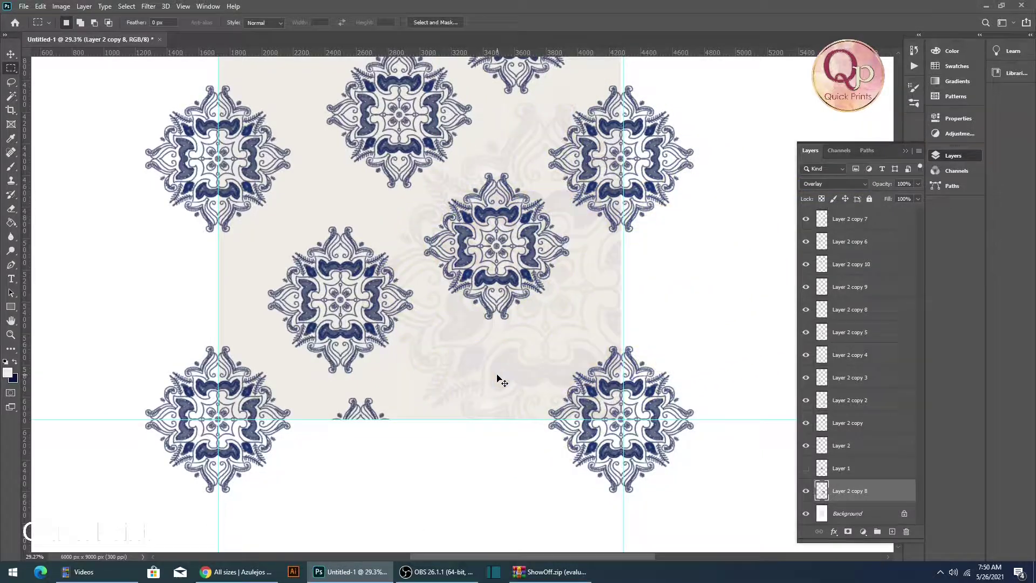
Set the enlarged motif's blend mode to Divide and adjust its placement in the page's lower-right area
scroll(497, 377, up, 3)
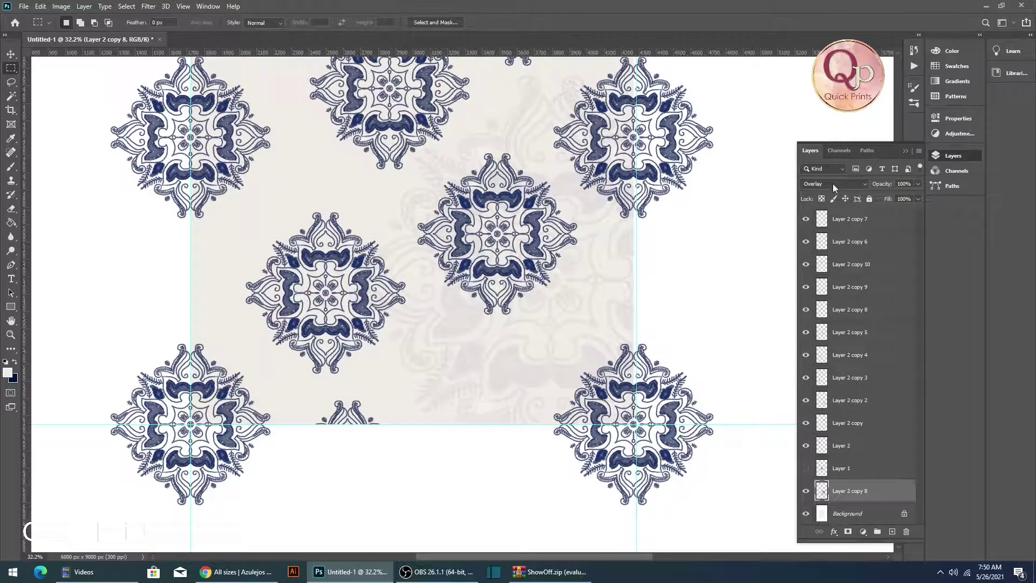
click(833, 183)
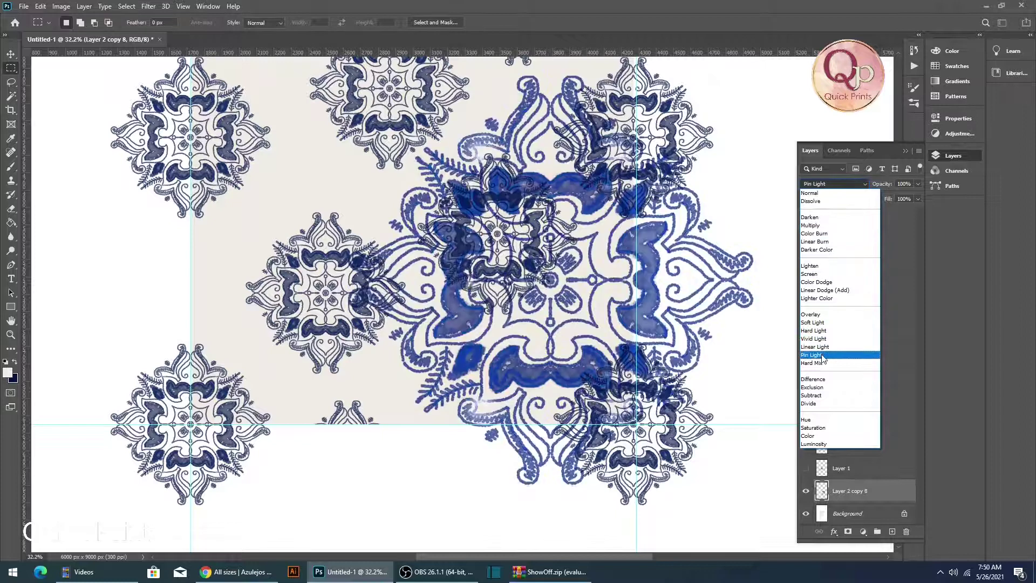
click(823, 405)
drag(567, 307, 559, 322)
key(ctrl+t)
double_click(561, 320)
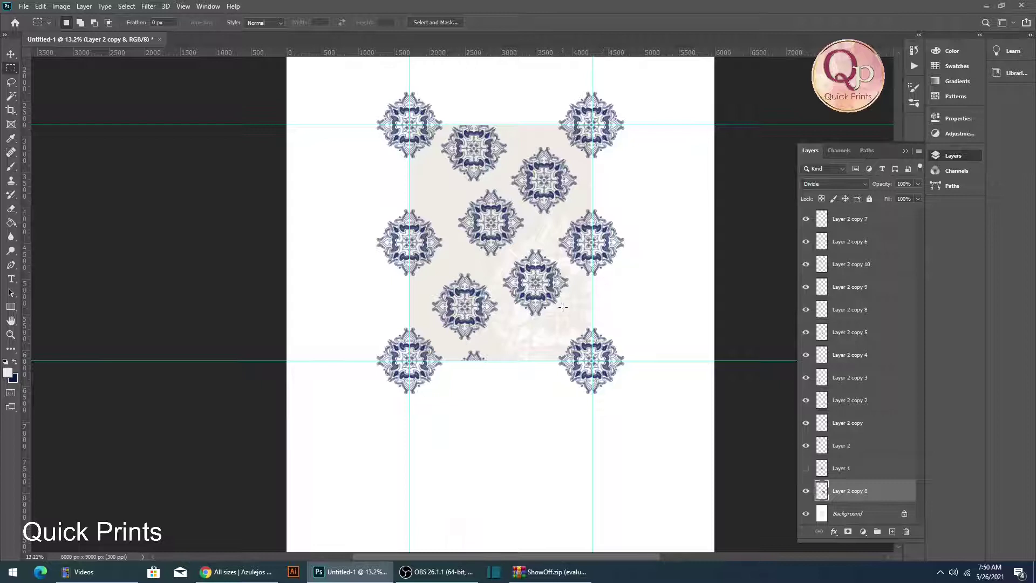
Duplicate the faded enlarged motif and place the copy over the page's upper-left corner
drag(563, 308, 435, 178)
key(ctrl+t)
drag(489, 210, 440, 140)
drag(458, 180, 448, 275)
double_click(457, 170)
scroll(445, 151, up, 2)
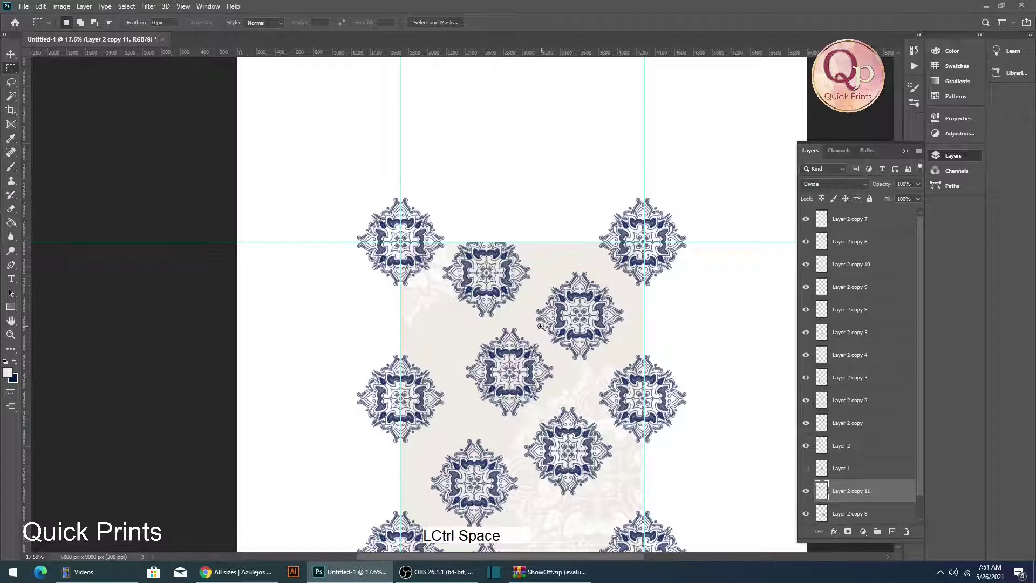
Select the part of the faded copy extending above the page and move it straight down to the page's lower edge
drag(541, 326, 529, 323)
drag(470, 189, 546, 256)
drag(448, 208, 473, 416)
key(ctrl+t)
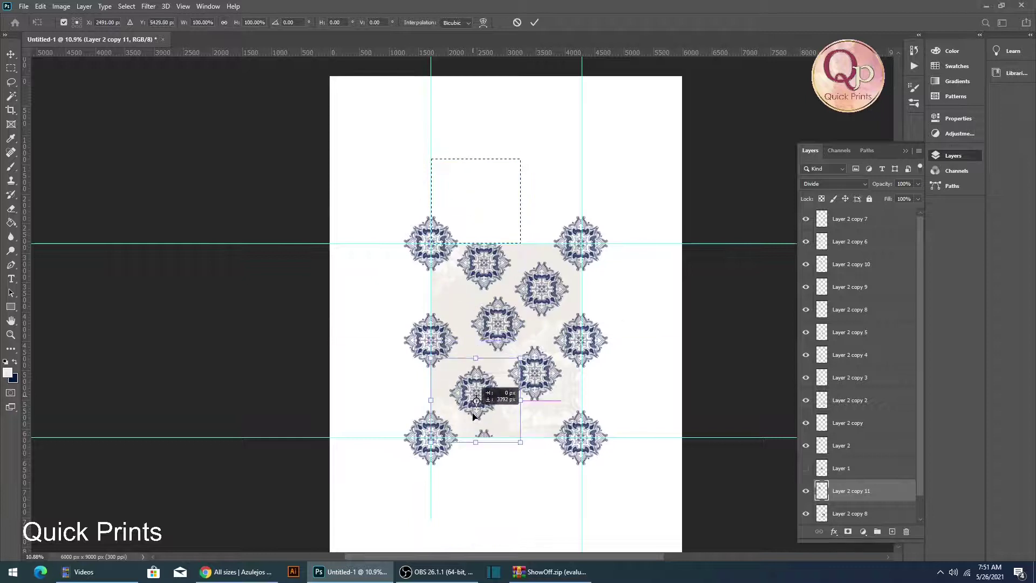
double_click(475, 415)
key(ctrl+d)
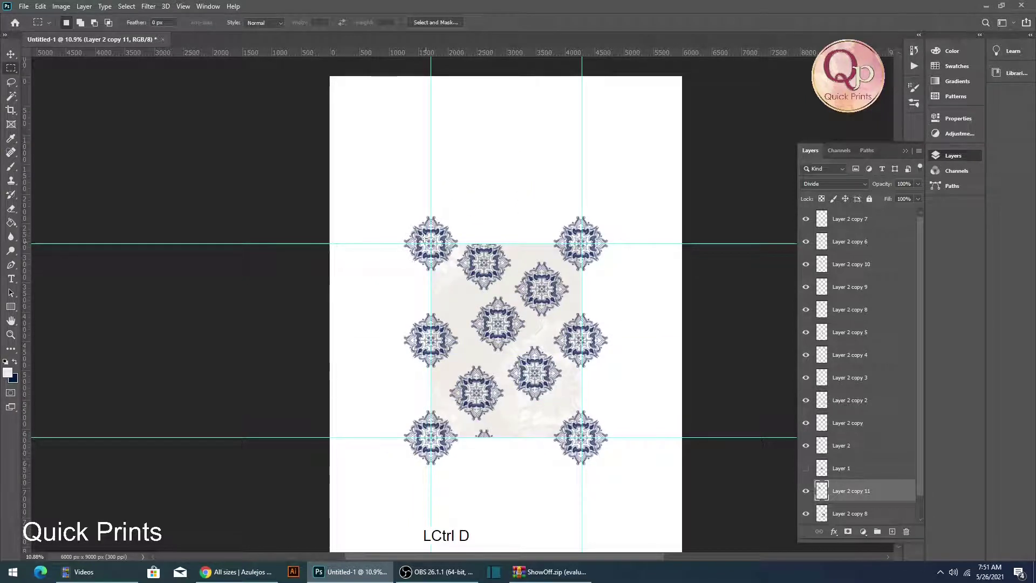
Move the upper and lower parts of the faded copy that overhang the page's left edge across to its right edge
drag(354, 162, 569, 419)
key(ctrl+t)
double_click(545, 415)
key(ctrl+d)
drag(353, 244, 555, 294)
key(ctrl+t)
double_click(545, 291)
key(ctrl+d)
Move the first faded enlarged motif from the lower-right area to the middle of the page, slightly below the centre motif
scroll(562, 373, up, 2)
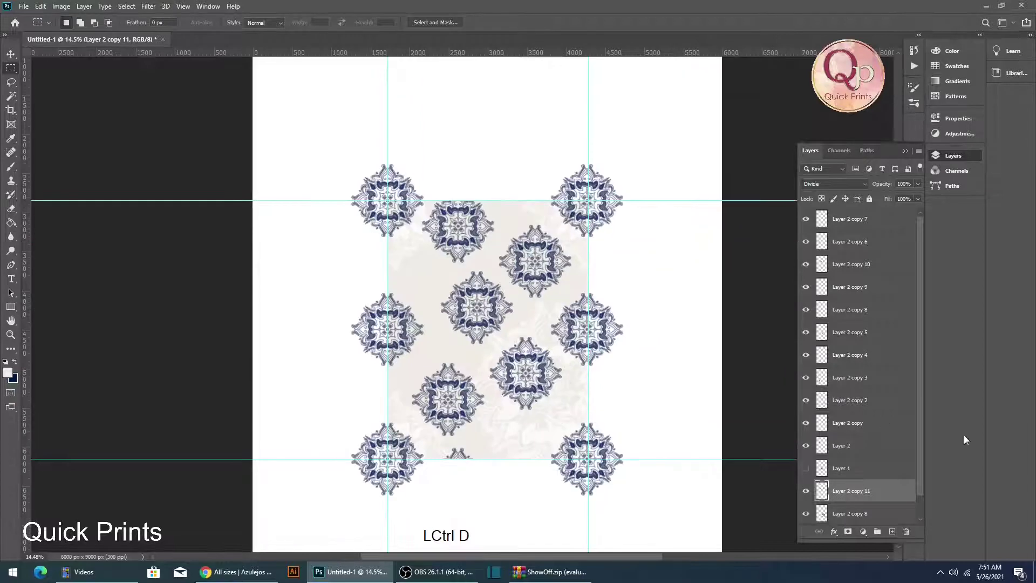
scroll(512, 400, up, 2)
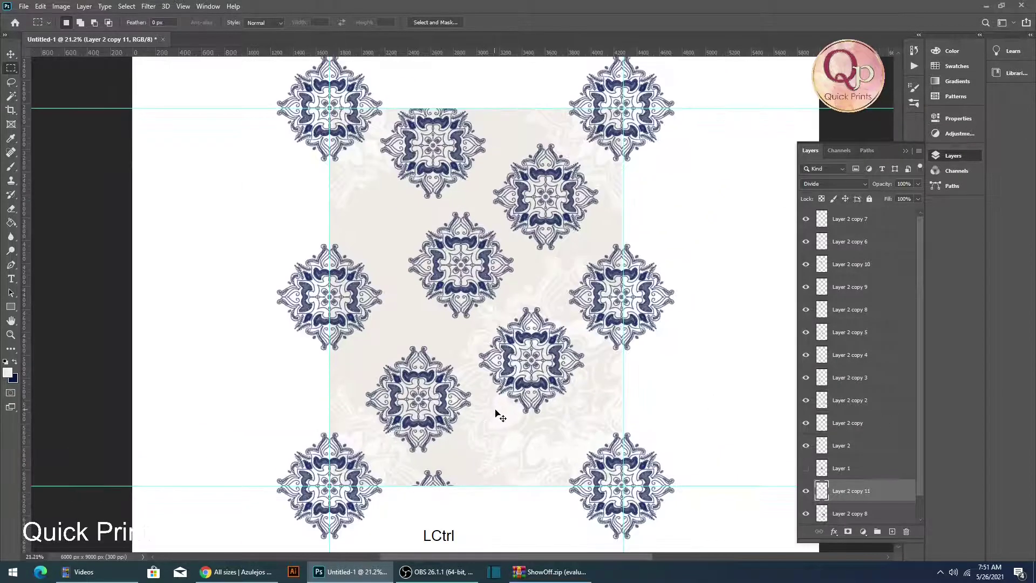
ctrl+right_click(511, 412)
click(515, 420)
key(ctrl+t)
drag(511, 414, 435, 346)
double_click(436, 330)
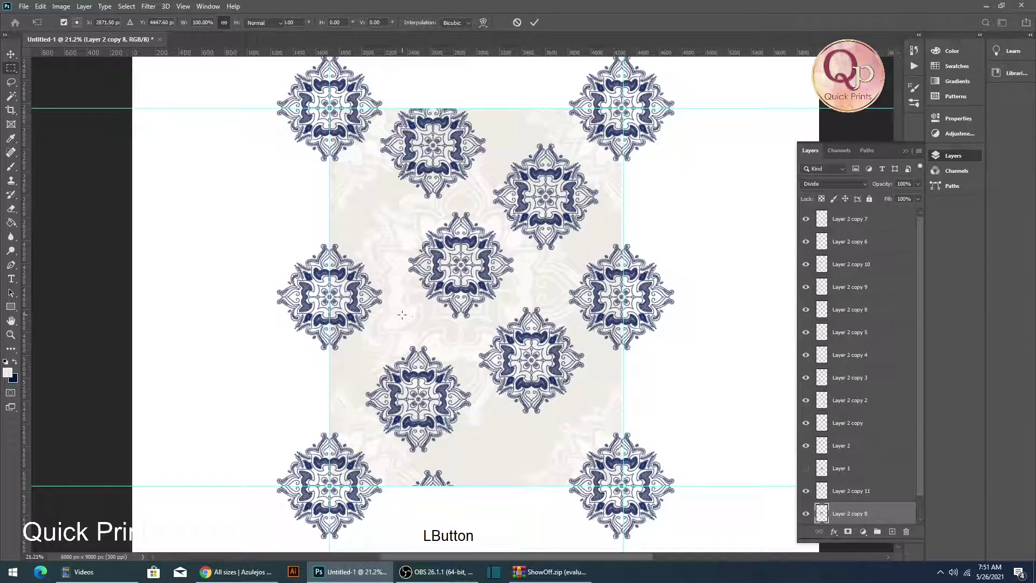
key(ctrl+t)
drag(438, 331, 444, 353)
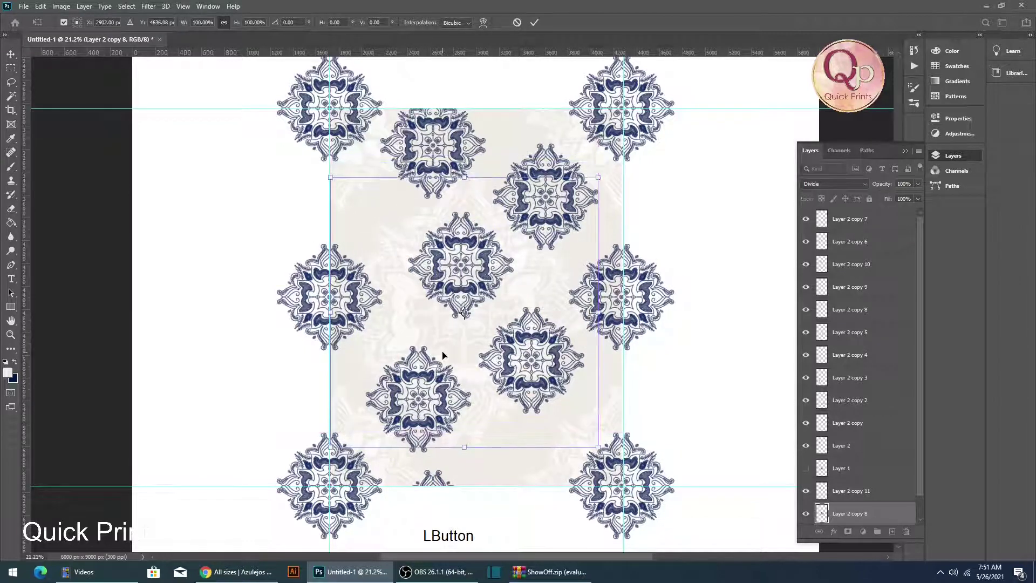
double_click(444, 356)
Hide the layer of the motif on the middle of the page's left edge to inspect the page edges
scroll(444, 356, down, 1)
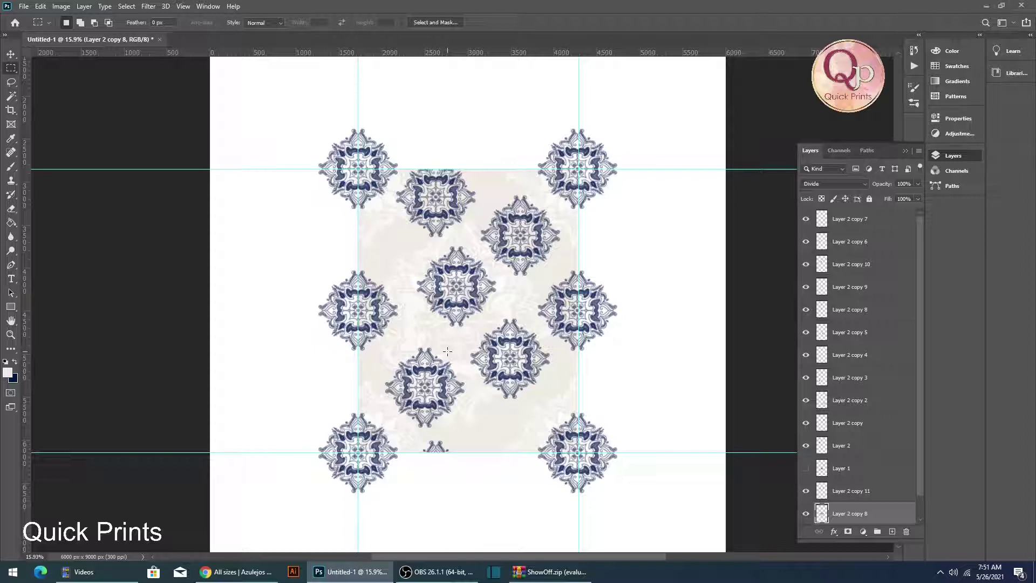
scroll(452, 351, up, 1)
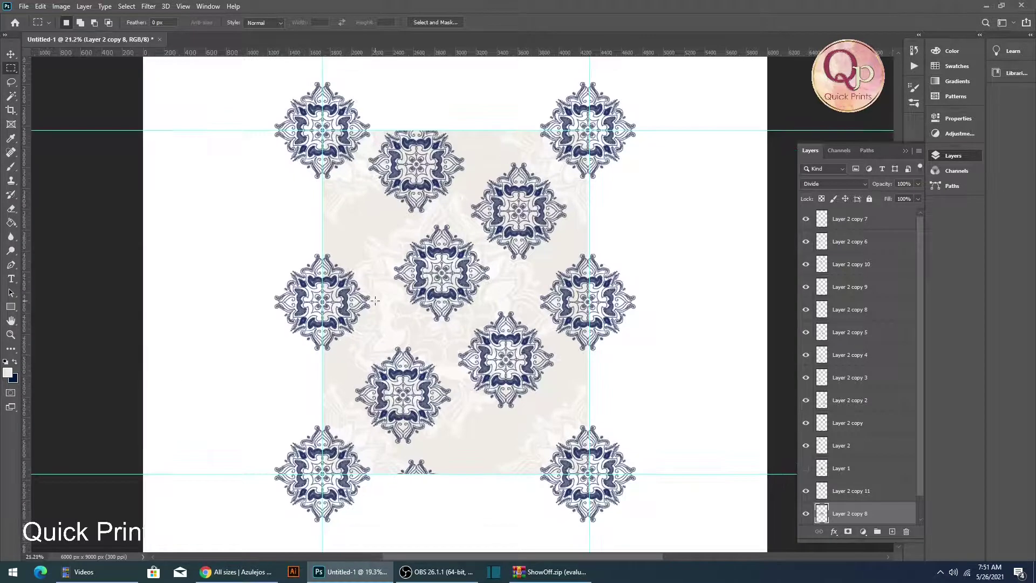
scroll(375, 300, up, 1)
scroll(290, 181, down, 1)
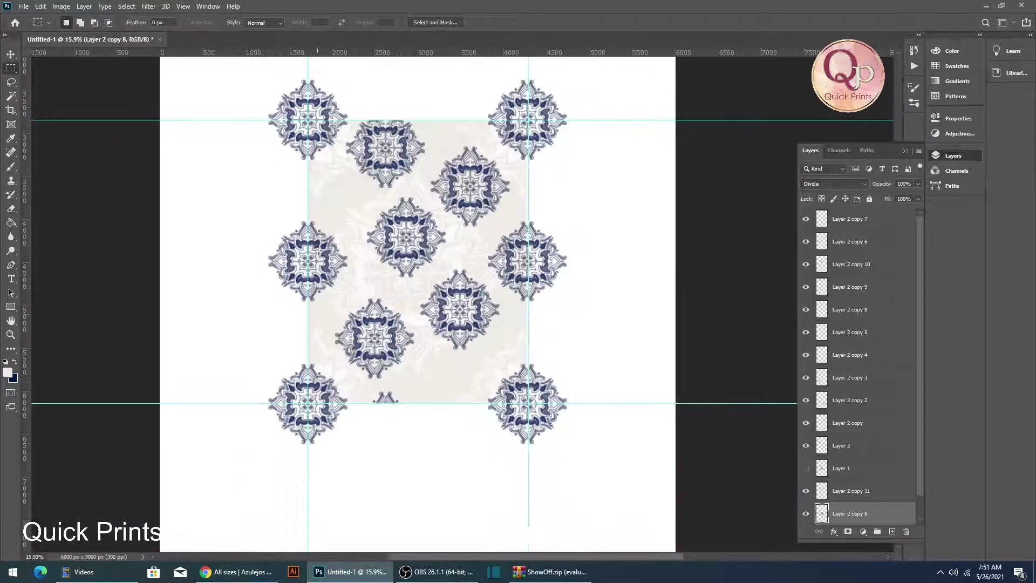
scroll(318, 249, up, 2)
ctrl+right_click(326, 259)
click(353, 273)
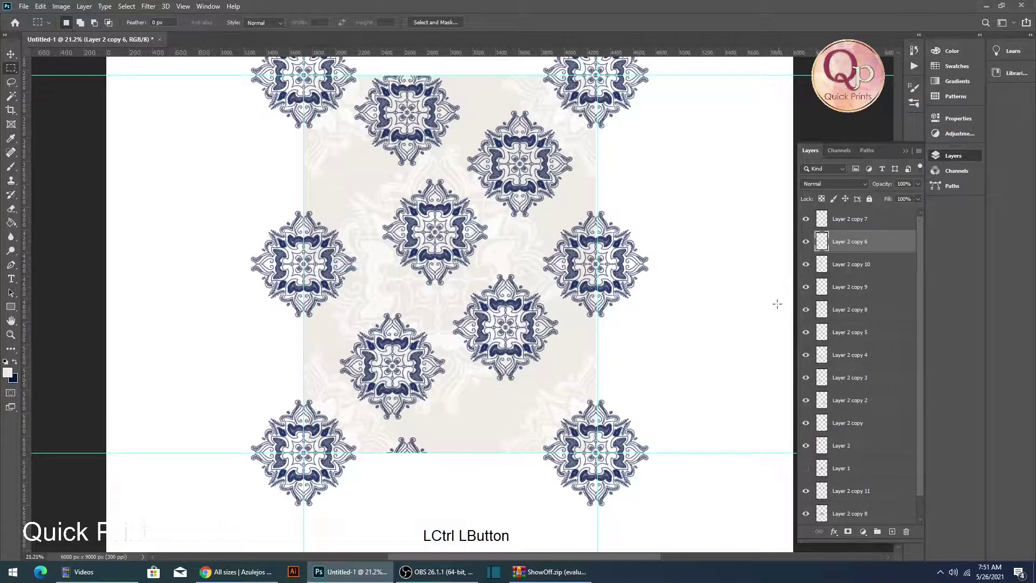
click(806, 241)
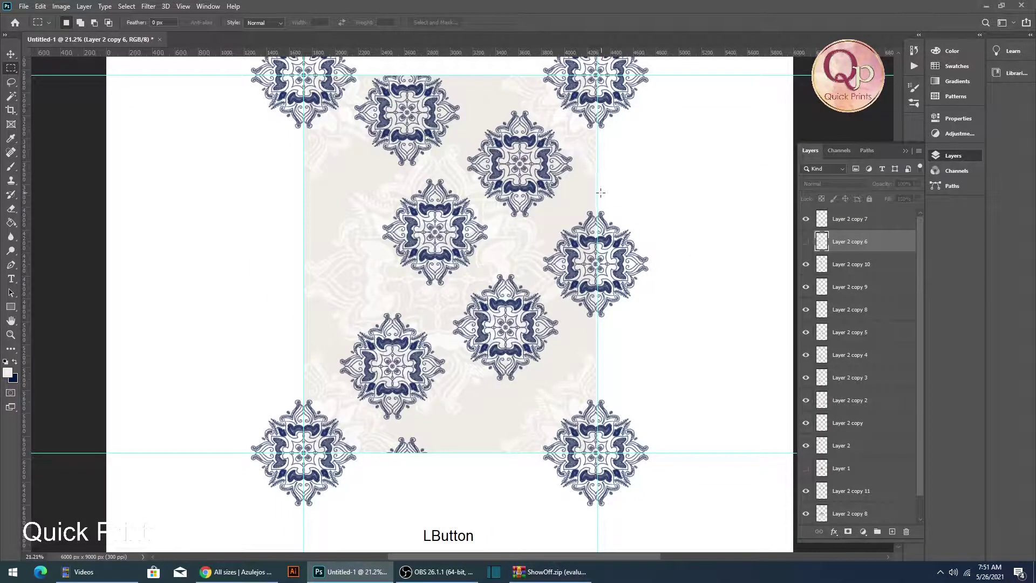
scroll(597, 189, up, 6)
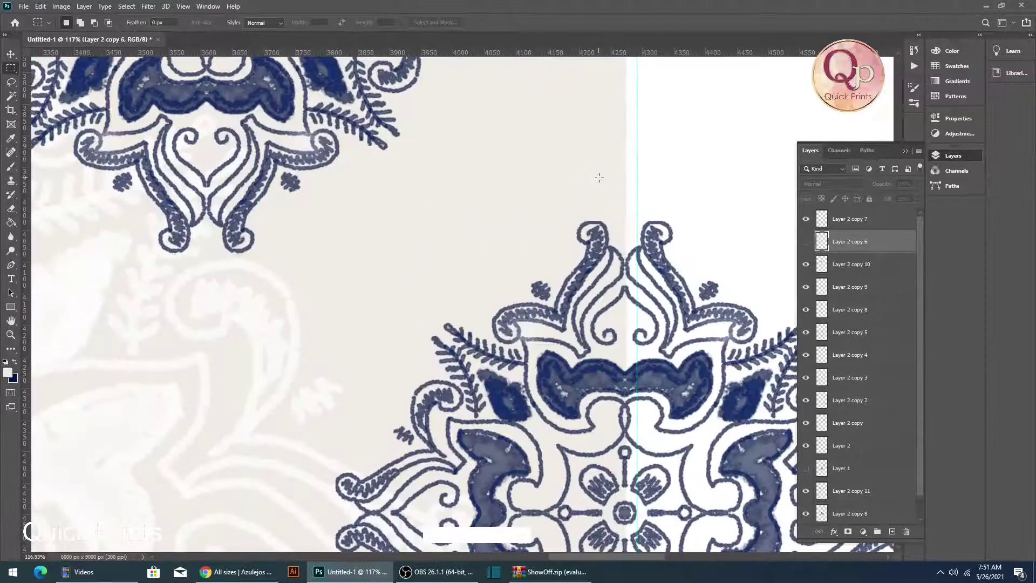
Activate the faded enlarged copy's layer and check with Free Transform how its edge meets the vertical guide at the page's right side
scroll(600, 214, down, 4)
drag(603, 172, 582, 354)
scroll(589, 248, up, 5)
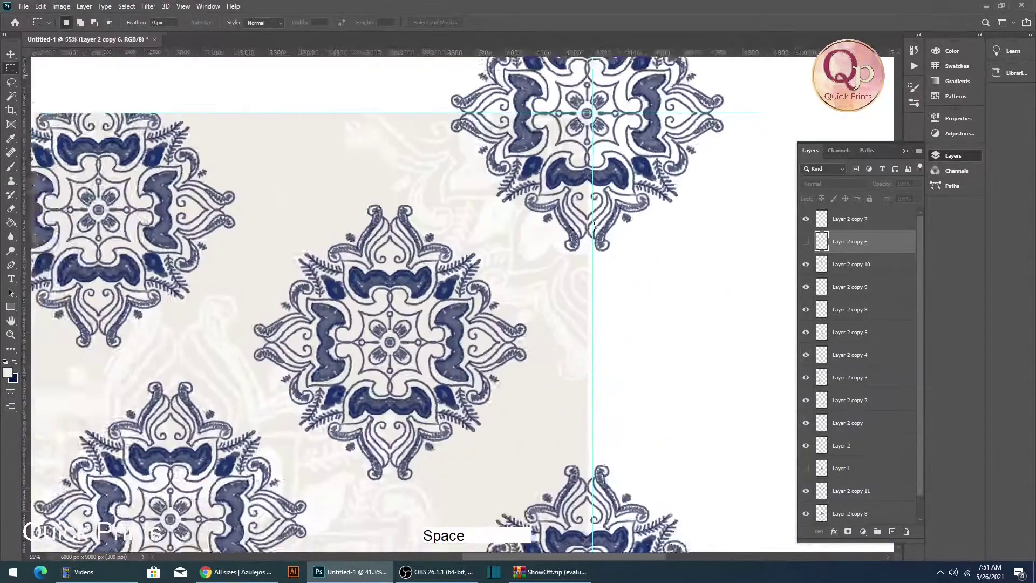
scroll(589, 248, up, 2)
ctrl+right_click(573, 273)
click(582, 277)
key(ctrl+t)
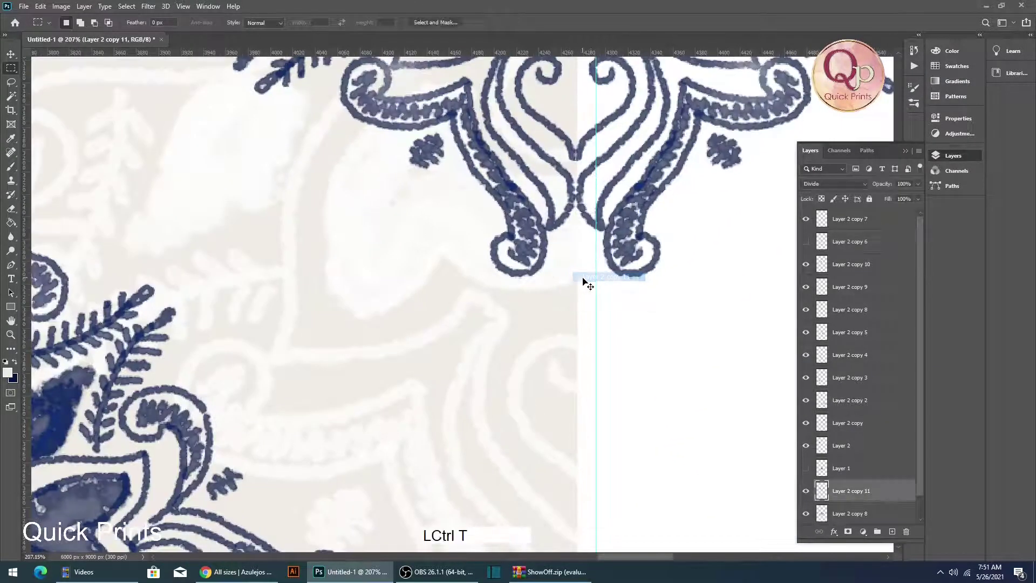
double_click(568, 269)
scroll(569, 270, down, 3)
ctrl+right_click(484, 251)
click(504, 266)
ctrl+right_click(497, 254)
click(507, 260)
key(ctrl+t)
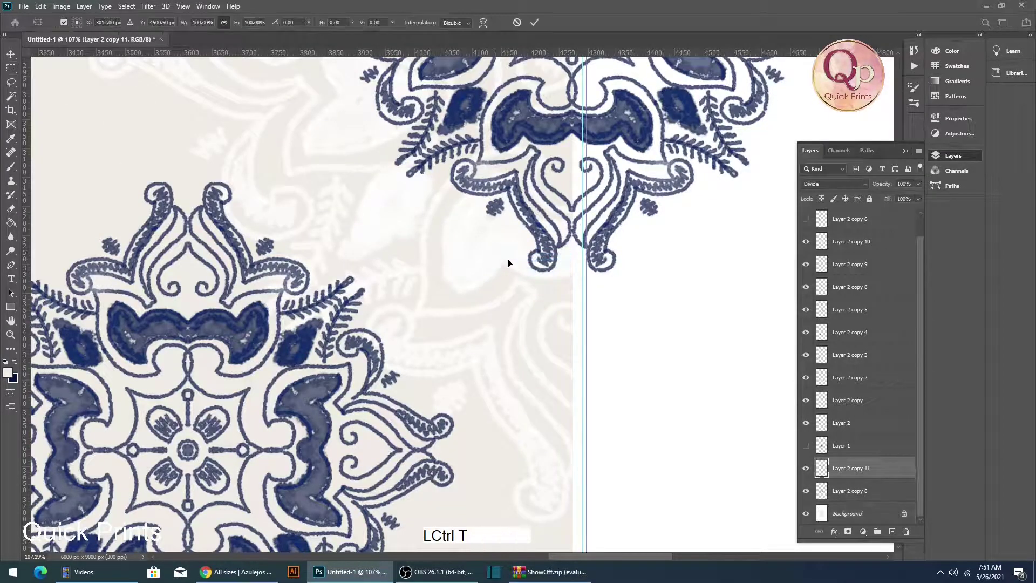
double_click(509, 263)
scroll(550, 316, up, 3)
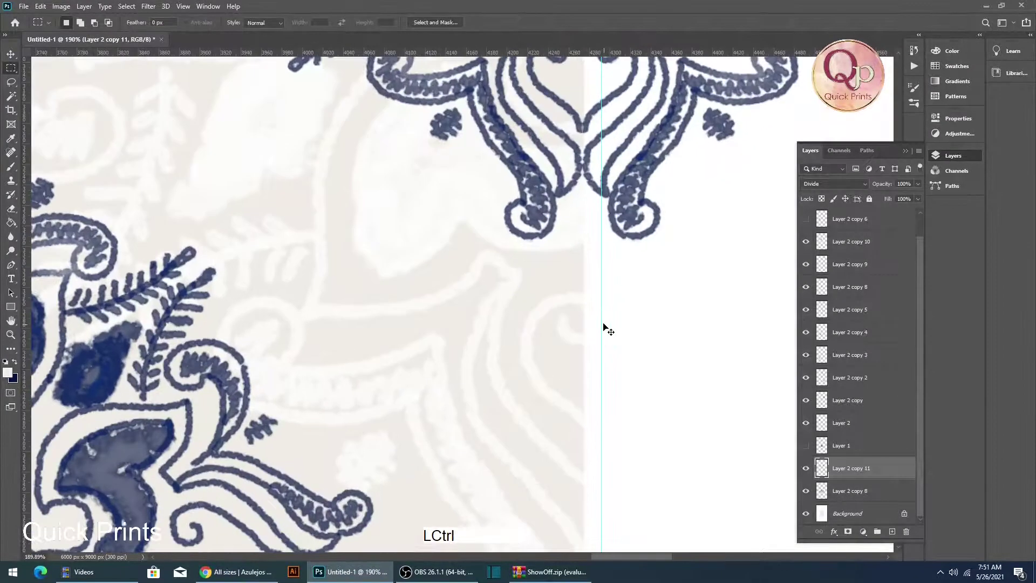
scroll(602, 324, down, 2)
scroll(599, 312, down, 6)
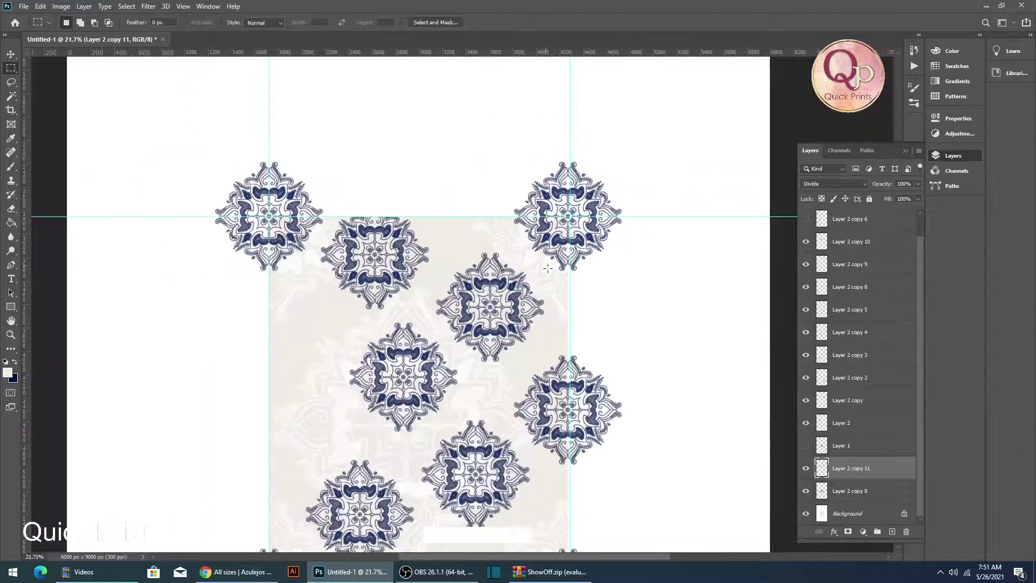
Sample the page's off-white colour and fill the white surroundings of the Background layer with it using the Paint Bucket
click(853, 513)
scroll(438, 438, up, 1)
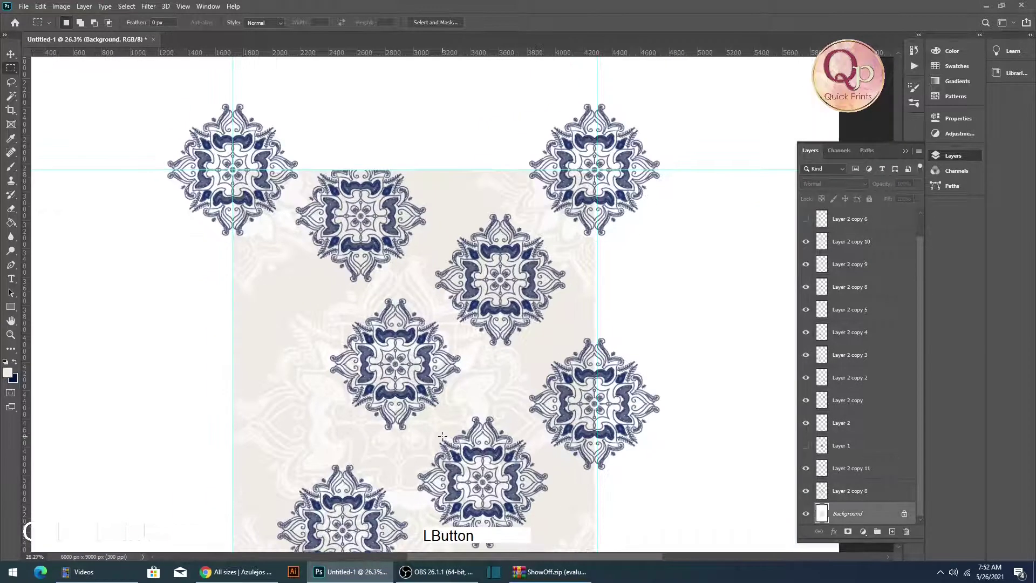
key(g)
alt+click(536, 352)
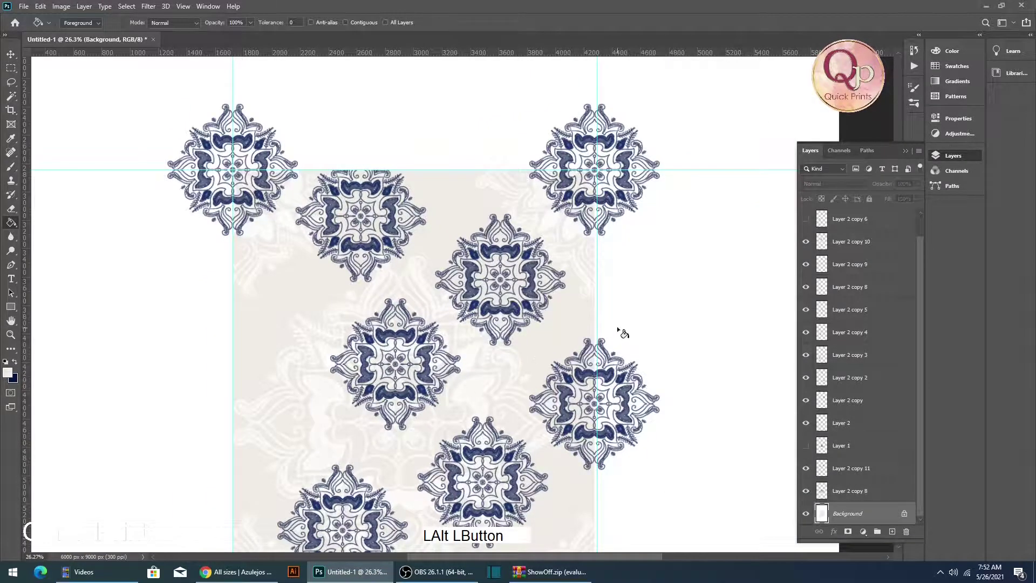
scroll(591, 313, up, 5)
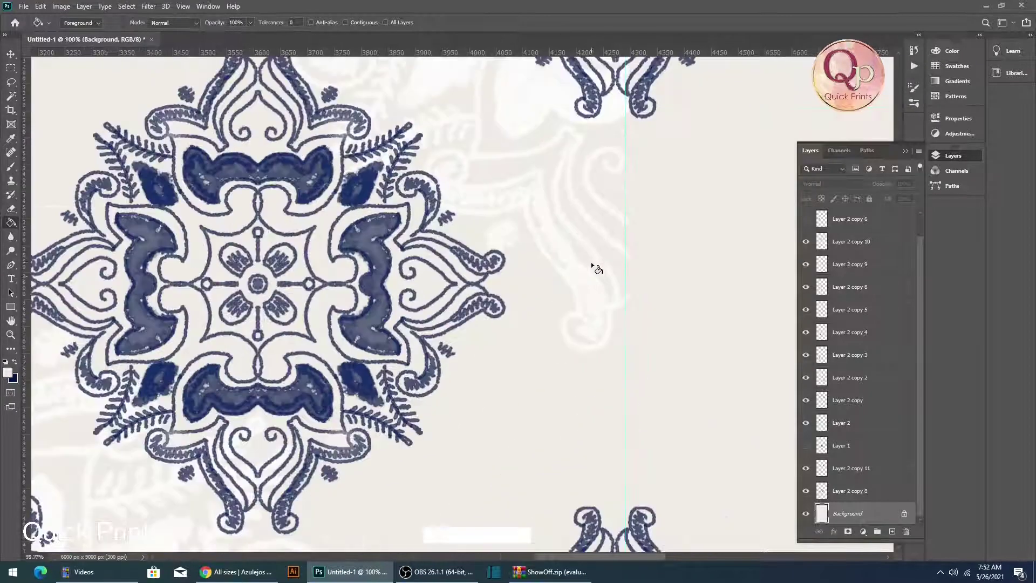
Hide the layers of the blue motifs on the page's upper-right and upper-left corners
scroll(593, 265, down, 2)
key(space)
scroll(609, 383, down, 4)
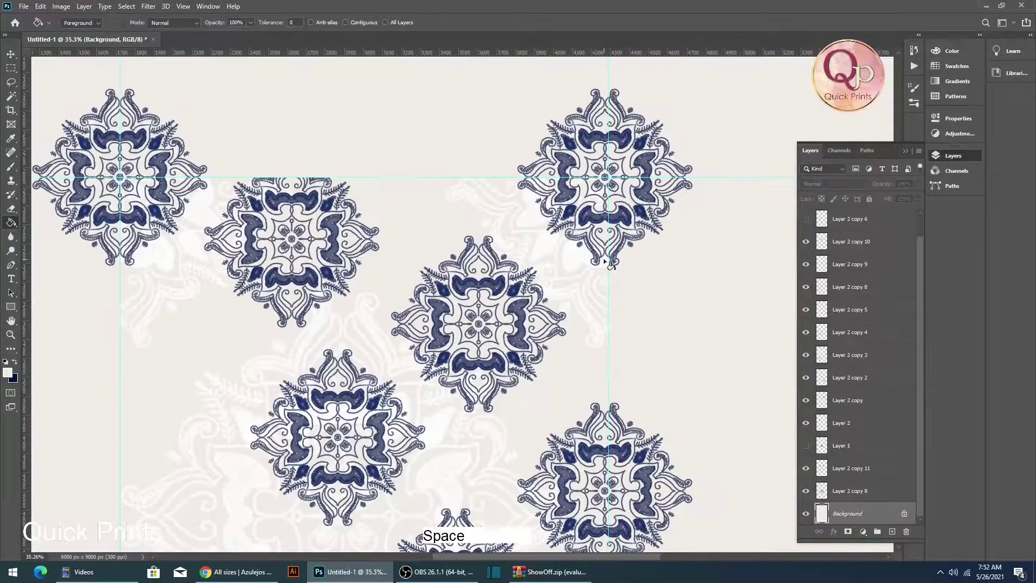
scroll(611, 264, down, 1)
ctrl+right_click(614, 221)
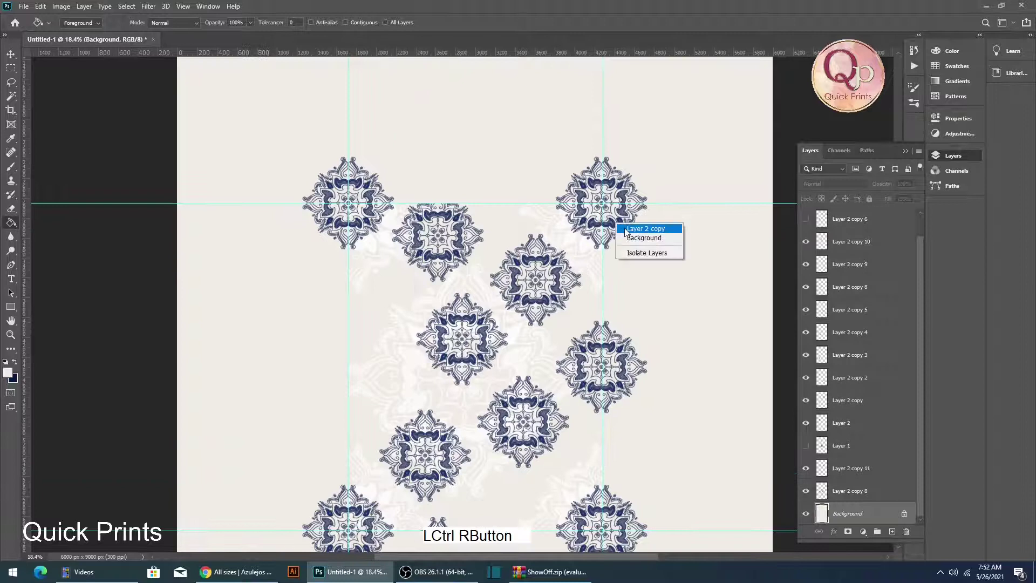
ctrl+click(642, 229)
click(806, 400)
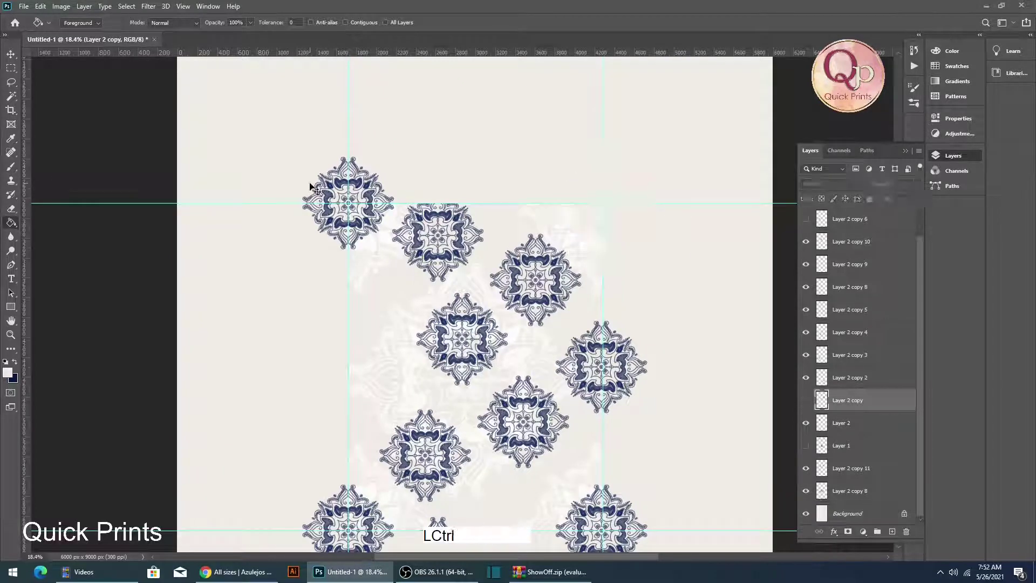
ctrl+right_click(329, 203)
ctrl+click(348, 216)
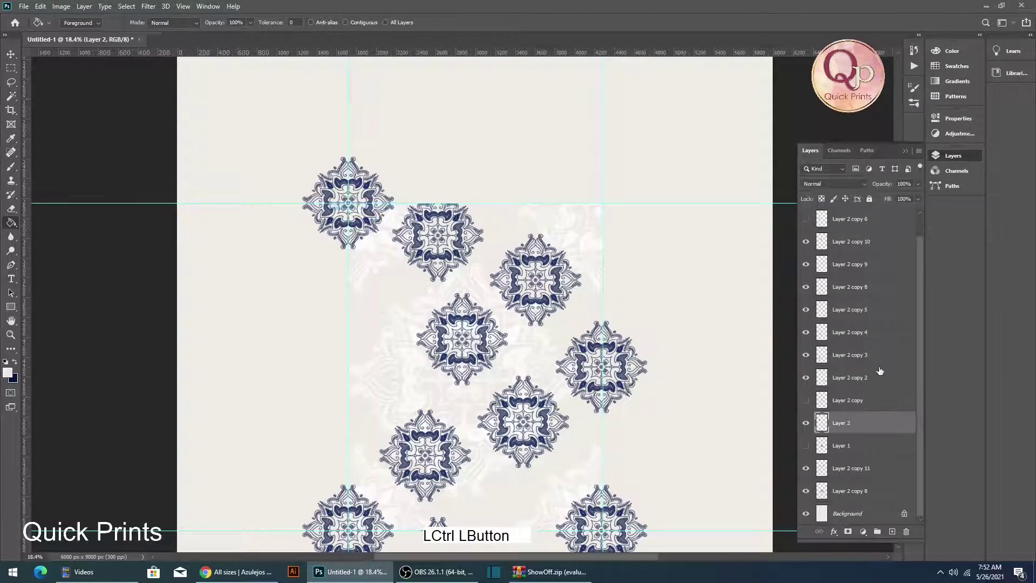
click(806, 424)
Hide the layer of the blue motif on the page's lower-right corner
scroll(607, 232, down, 1)
ctrl+right_click(621, 412)
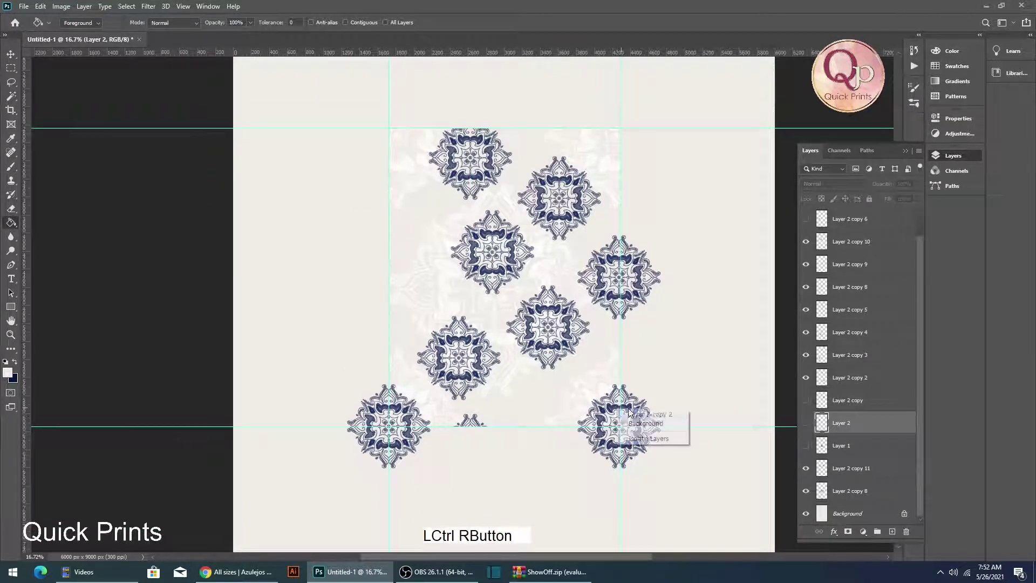
ctrl+click(679, 413)
click(806, 377)
Examine the faded motifs along the page's left and right edges and activate the faded copy's layer
scroll(545, 418, up, 5)
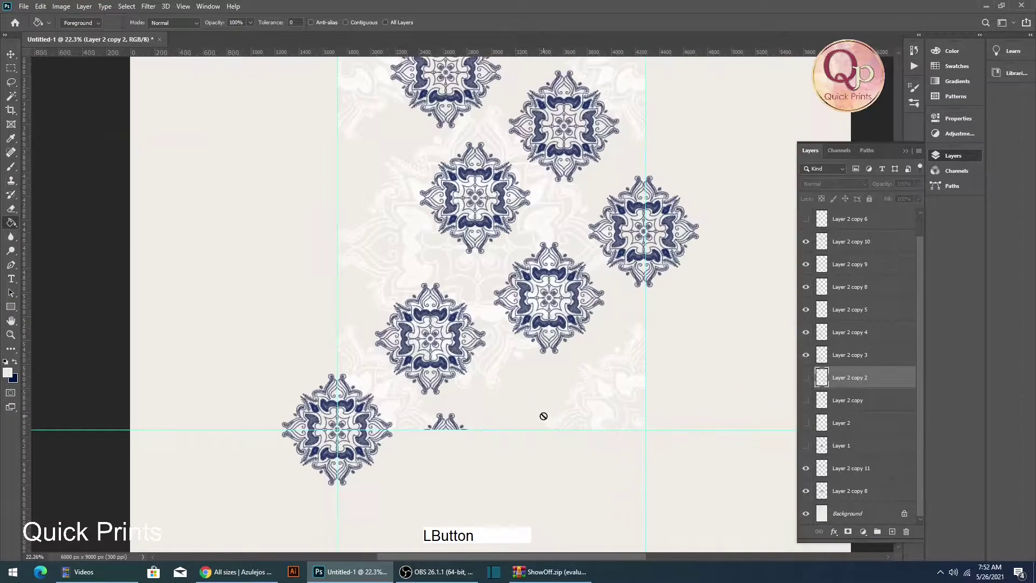
scroll(388, 277, down, 6)
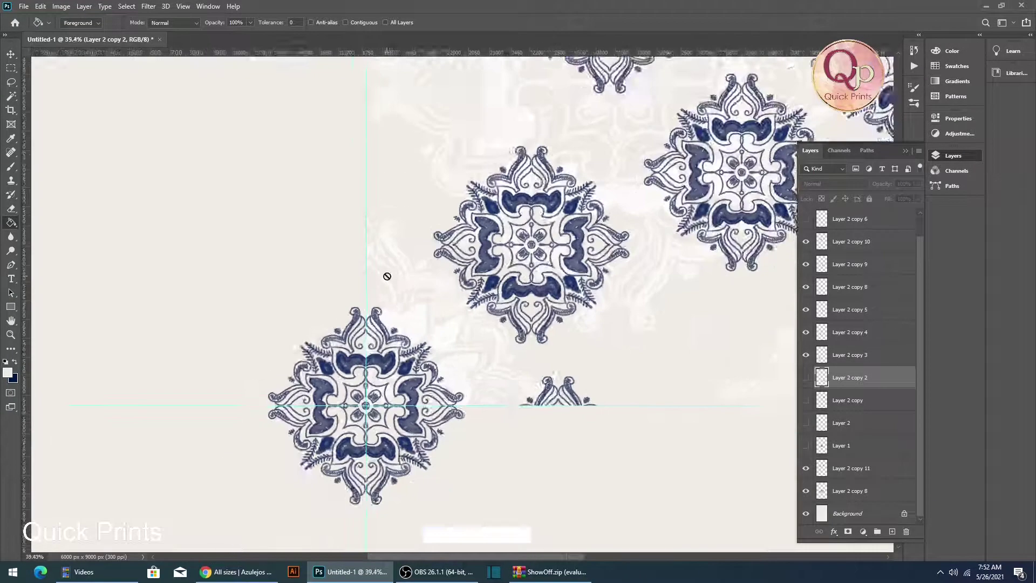
drag(673, 324, 658, 515)
scroll(677, 250, up, 5)
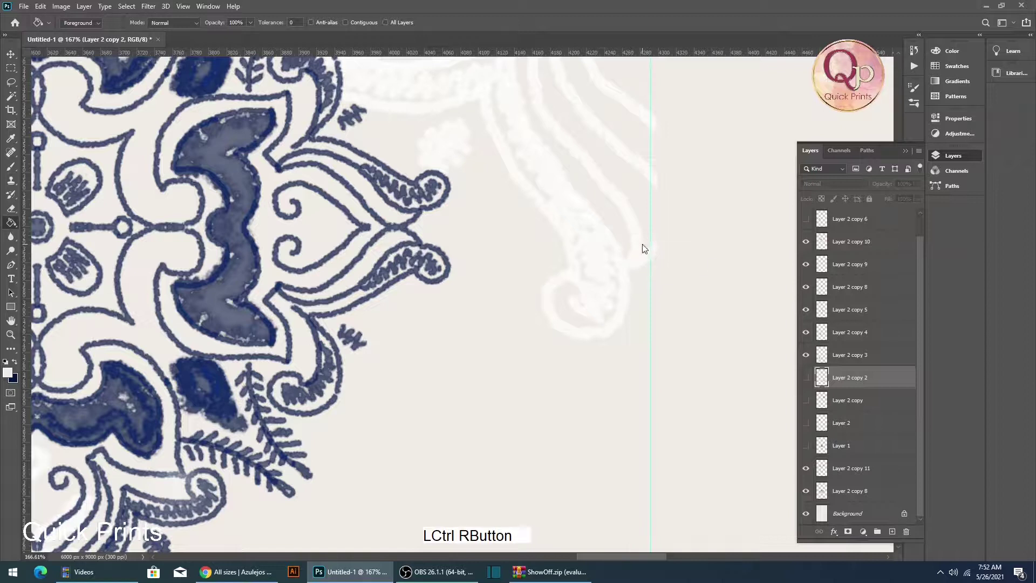
ctrl+right_click(643, 248)
click(642, 269)
scroll(608, 289, down, 8)
Select the faded copy's part in the page's upper-right corner, align it with the right vertical guide using Free Transform, and deselect
key(m)
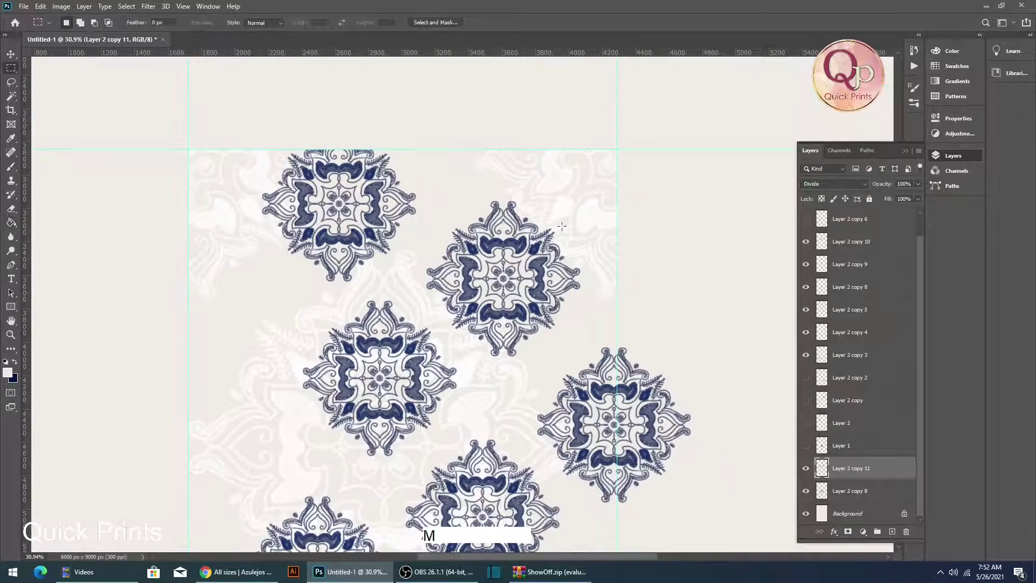
drag(451, 116, 650, 340)
ctrl+right_click(598, 216)
click(607, 224)
key(ctrl+t)
drag(608, 270, 603, 250)
double_click(603, 268)
scroll(612, 260, up, 6)
key(ctrl+t)
double_click(603, 249)
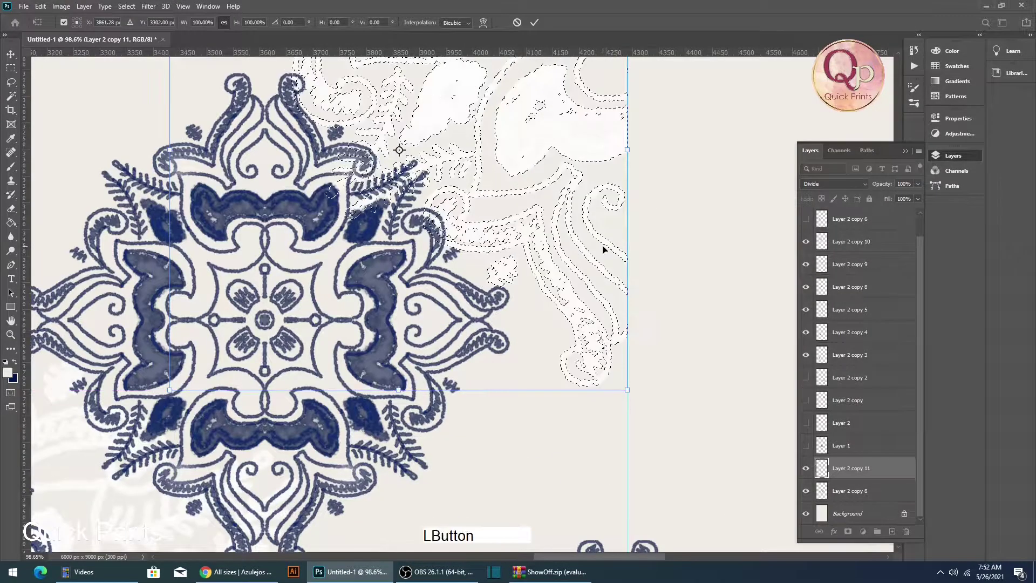
key(ctrl+d)
Activate the layer of the motif on the middle of the page's right edge and check its placement on the guide with Free Transform
scroll(602, 254, down, 5)
drag(601, 486, 632, 357)
scroll(631, 358, up, 3)
scroll(614, 351, down, 6)
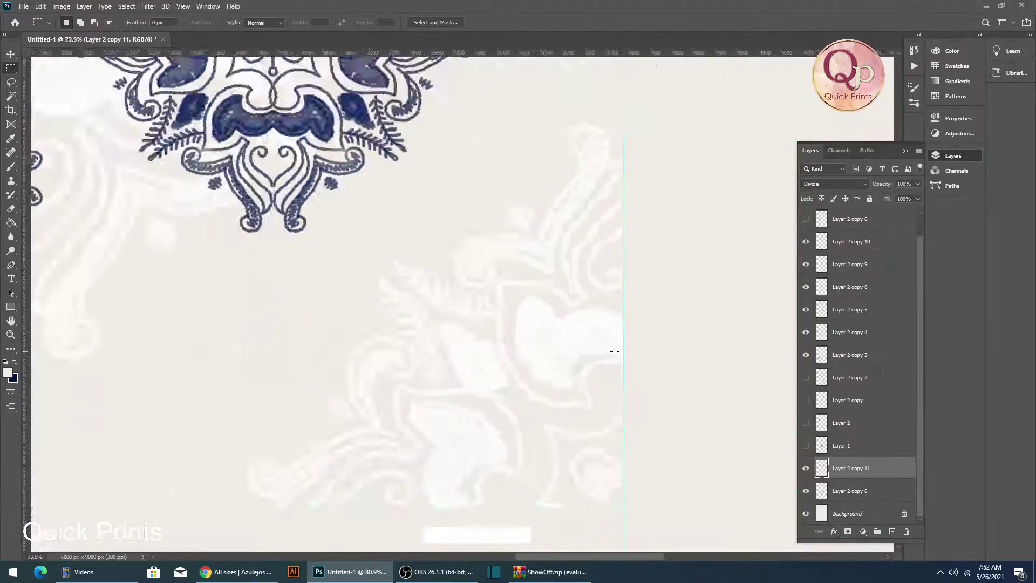
drag(605, 271, 609, 349)
ctrl+right_click(645, 293)
click(669, 294)
key(ctrl+t)
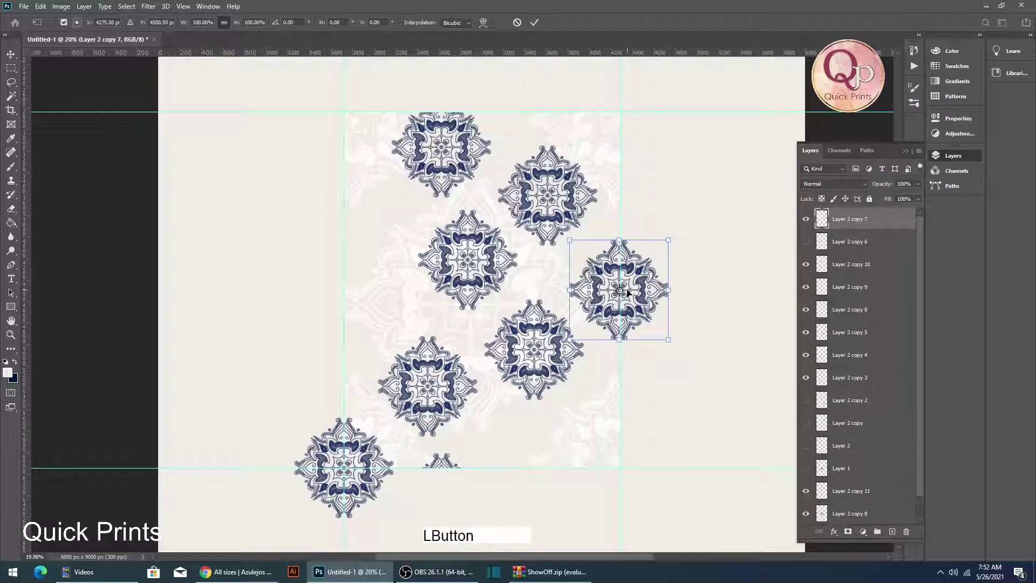
key(Return)
Select the half of the right-edge motif that lies outside the page and move it straight across to the page's left edge
key(m)
drag(621, 215, 400, 369)
key(ctrl+t)
double_click(381, 349)
drag(344, 309, 369, 328)
key(ctrl+t)
key(Return)
key(m)
key(ctrl+d)
scroll(369, 327, down, 6)
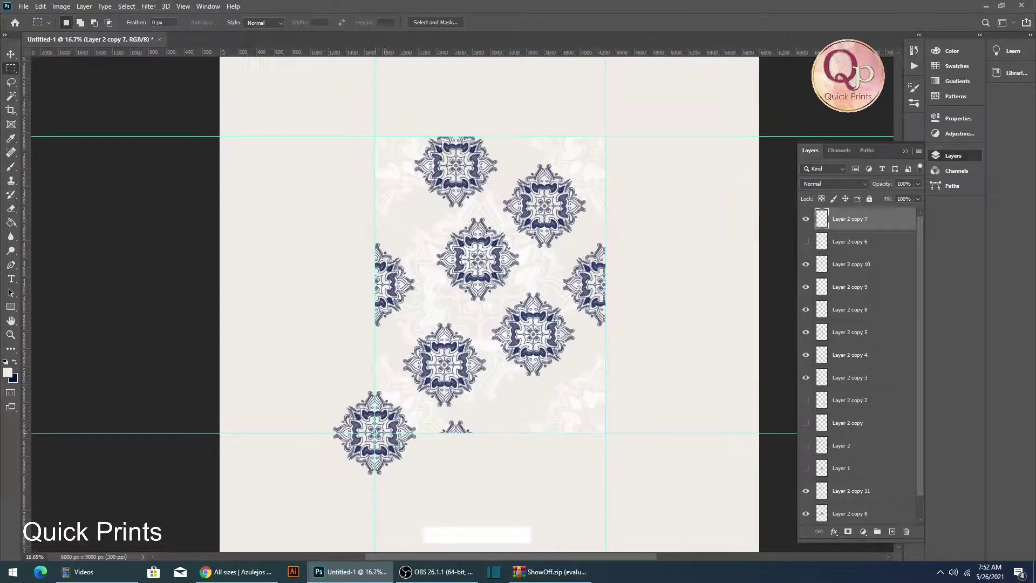
Move the lower-left quarter of the motif on the page's lower-left corner into the page's upper-right corner
scroll(376, 431, up, 1)
drag(308, 433, 374, 510)
scroll(378, 502, down, 2)
key(ctrl+t)
key(shift)
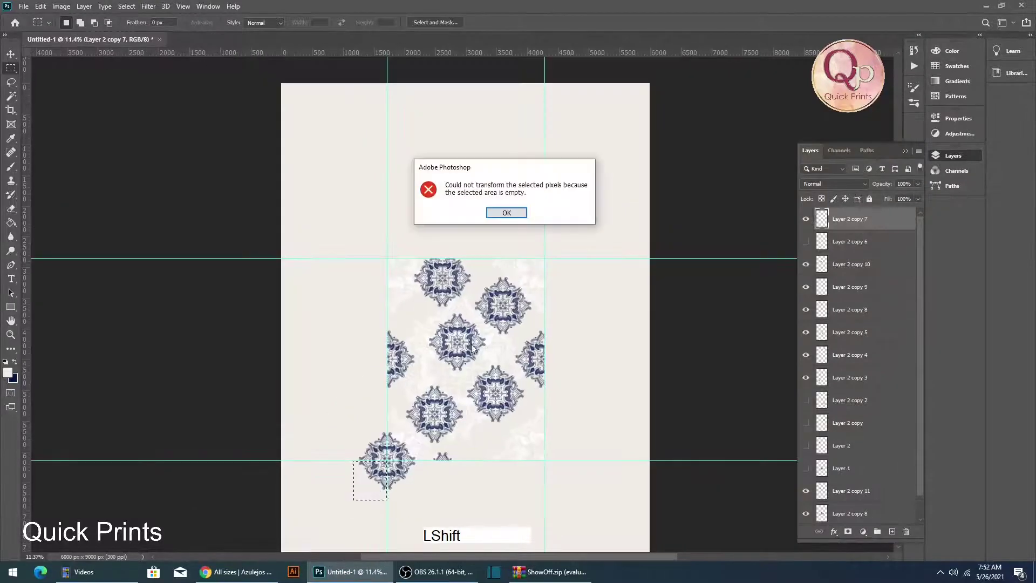
click(506, 214)
ctrl+right_click(376, 470)
click(404, 471)
key(ctrl+t)
drag(376, 491, 529, 273)
key(ctrl+d)
Move the upper-left quarter of the same corner motif straight across into the page's lower-right corner
drag(324, 381, 386, 460)
key(ctrl+t)
drag(356, 419, 532, 459)
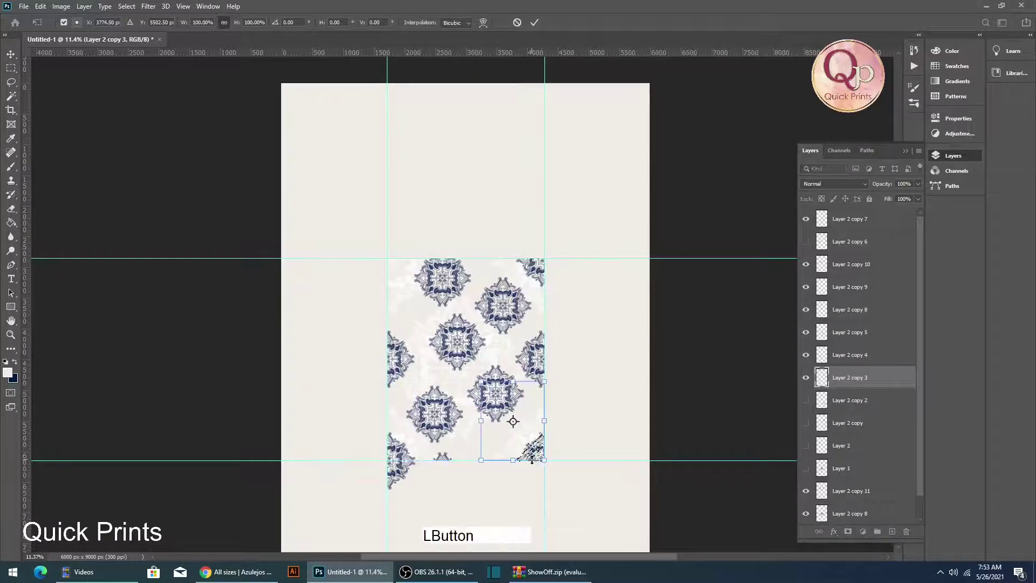
key(ctrl+d)
scroll(397, 472, up, 1)
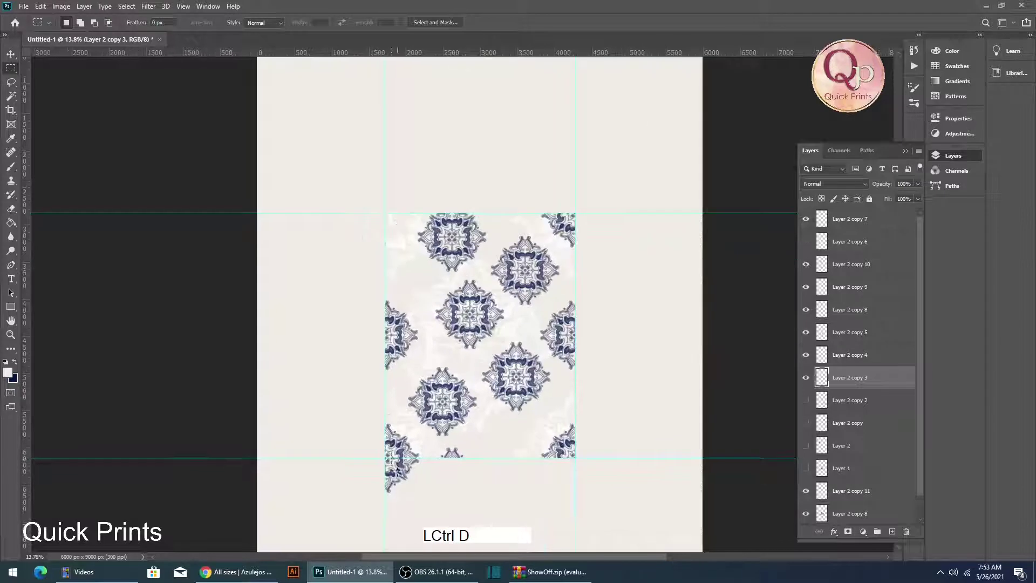
Move the corner motif's remaining quarter below the page straight up into the page's upper-left corner
drag(386, 457, 443, 254)
key(ctrl+t)
key(ctrl+d)
scroll(394, 222, up, 4)
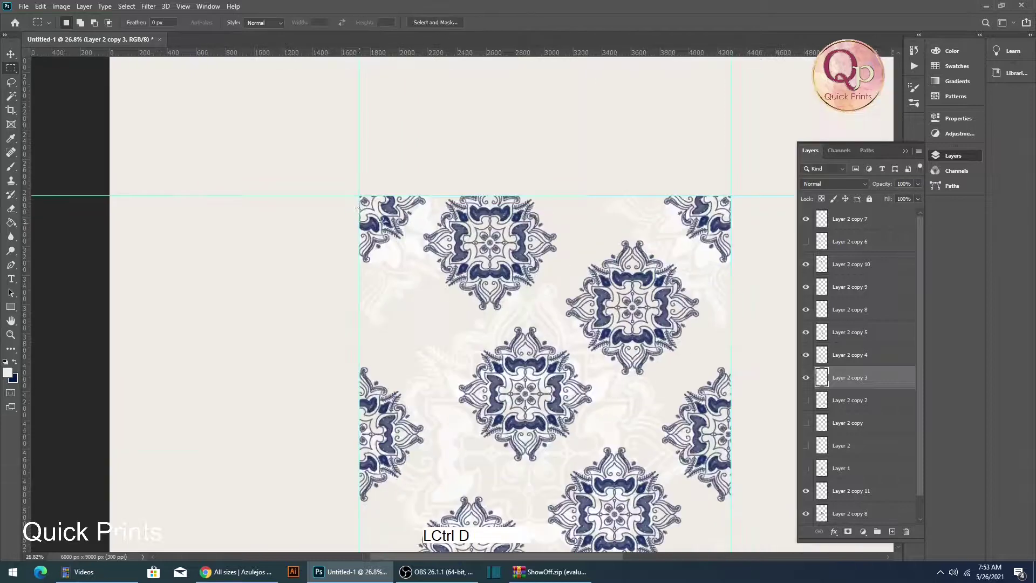
scroll(371, 209, down, 4)
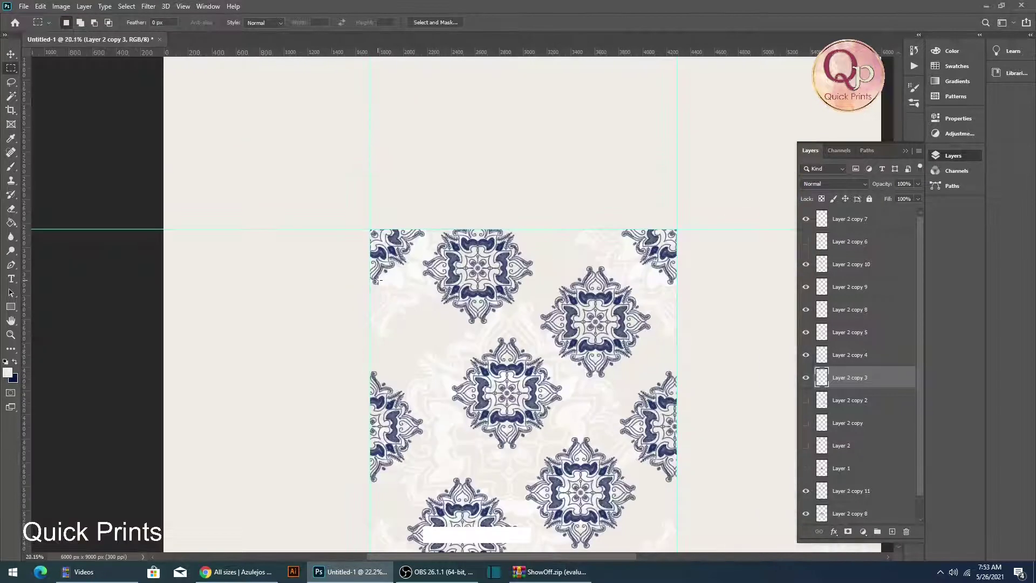
scroll(451, 124, down, 1)
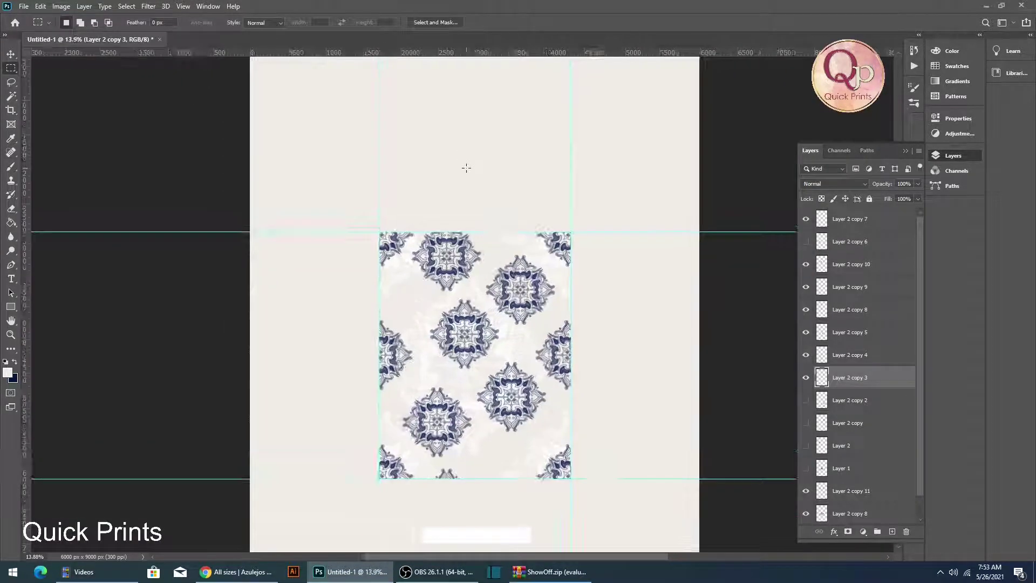
Select the page area between the four guides, crop the canvas to it, and deselect
ctrl+click(444, 367)
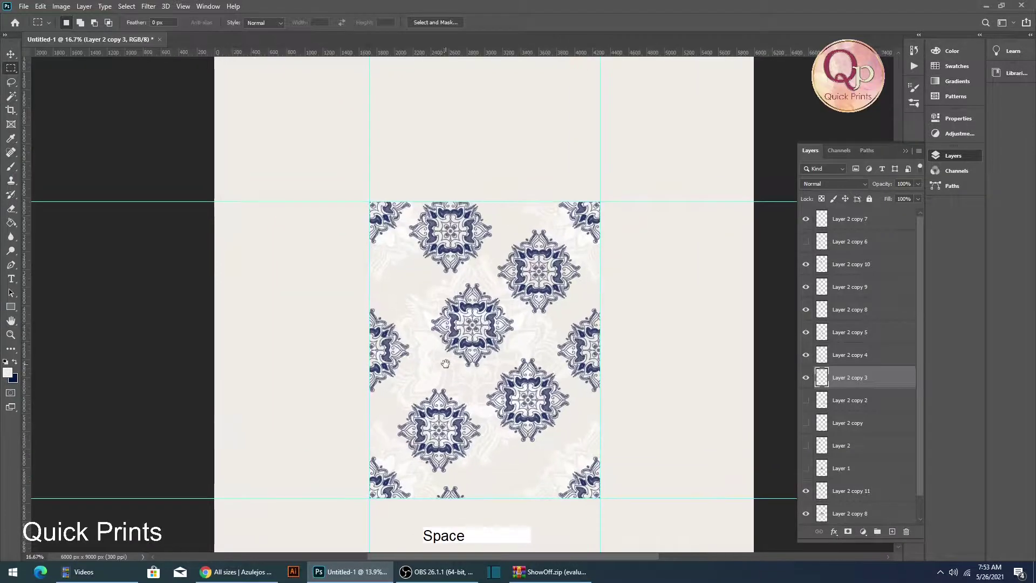
drag(367, 202, 599, 497)
key(alt+i)
key(p)
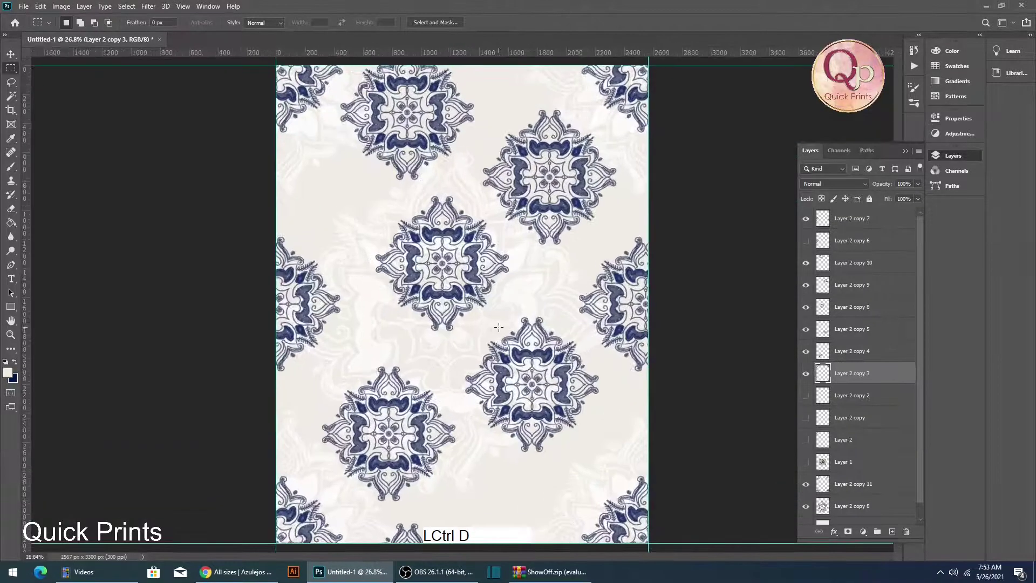
key(ctrl+minus)
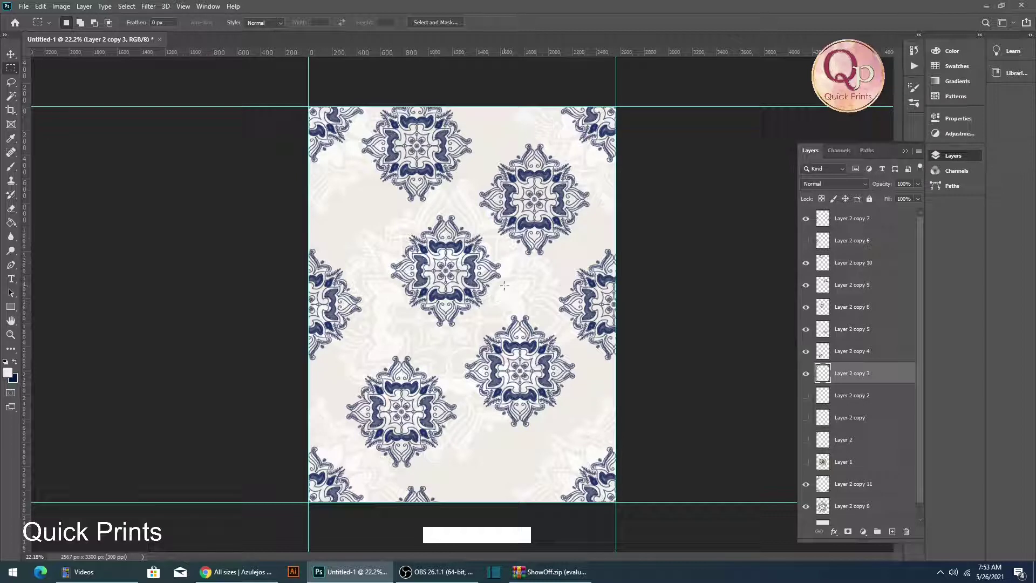
key(ctrl+plus)
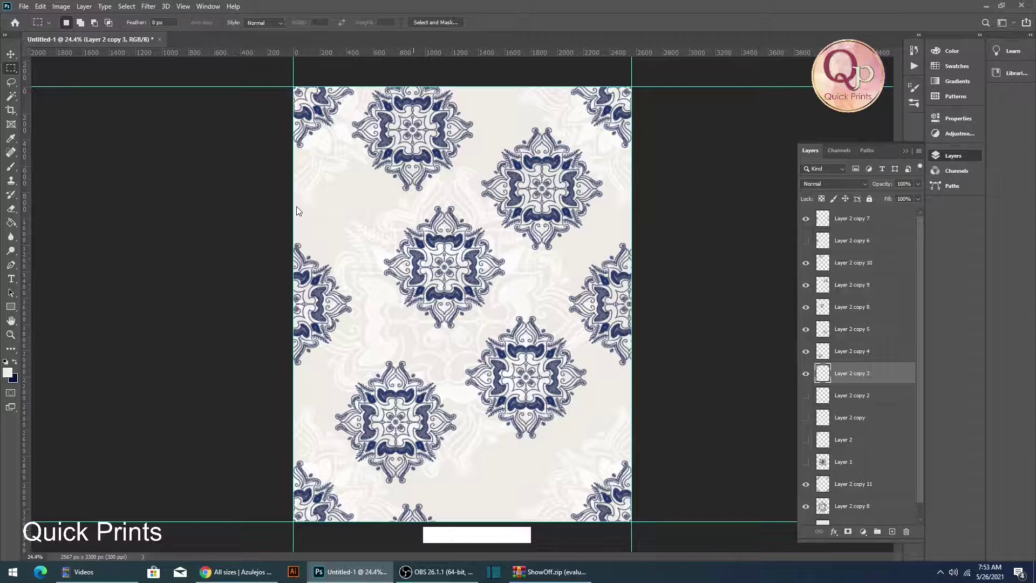
key(ctrl+o)
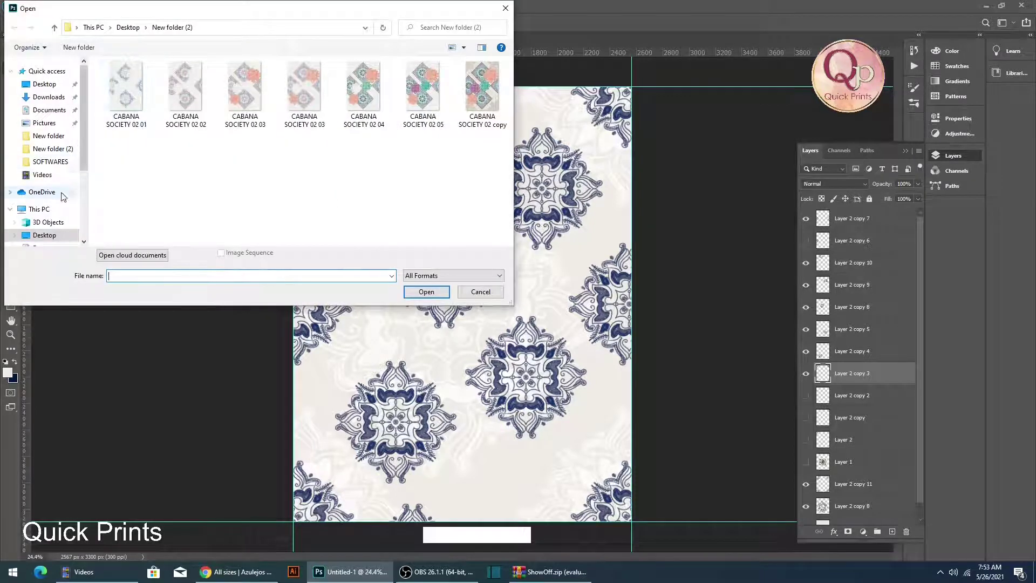
scroll(63, 196, down, 2)
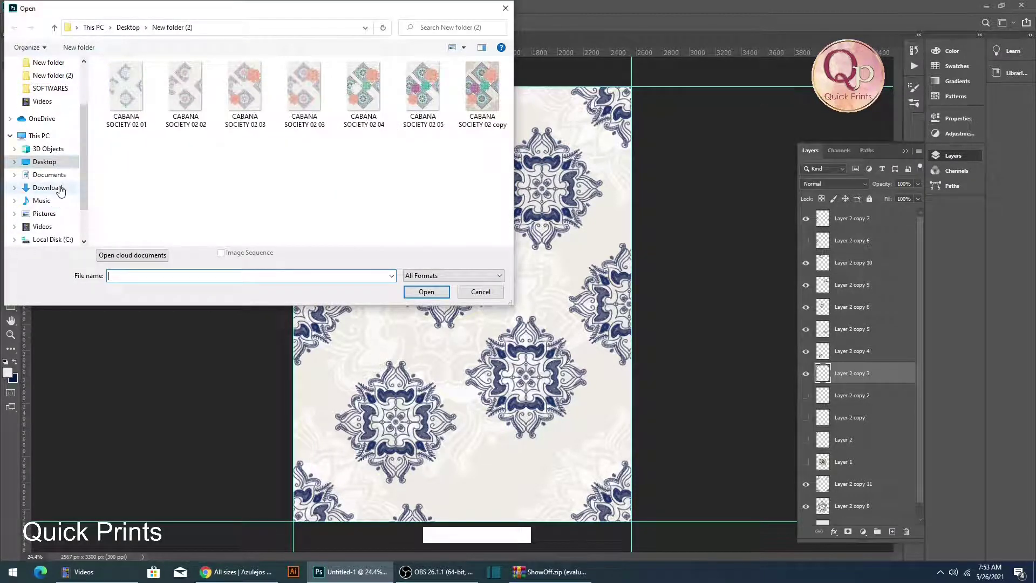
scroll(57, 234, down, 1)
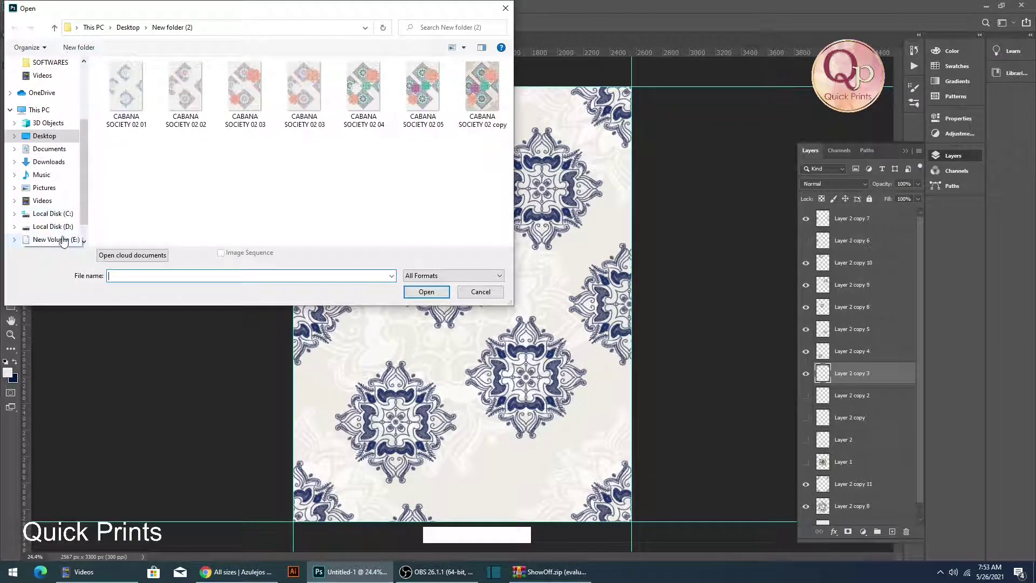
click(469, 296)
Switch to Chrome, search for google in the Flickr tab, and open the Google home page
click(256, 575)
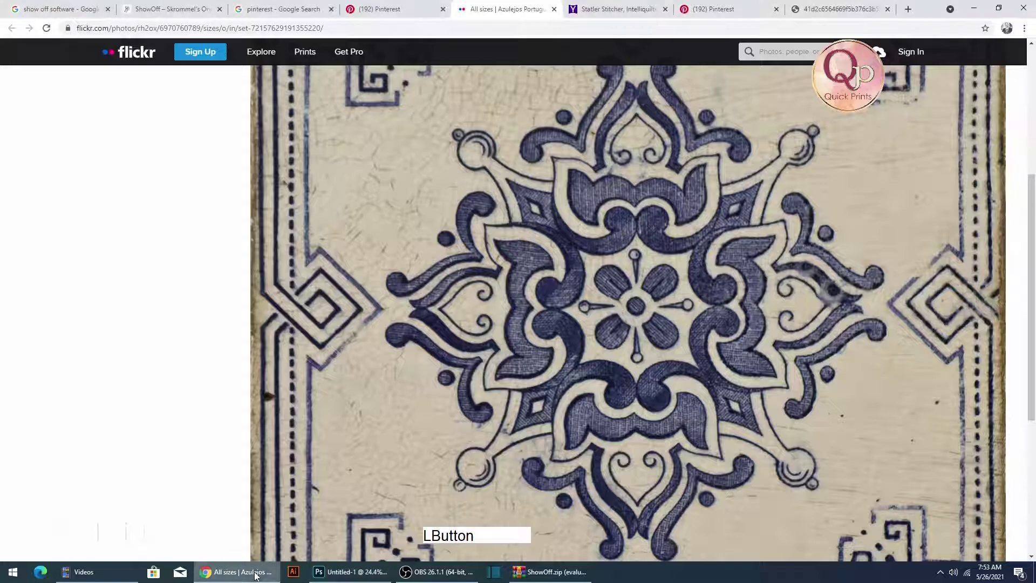
click(192, 28)
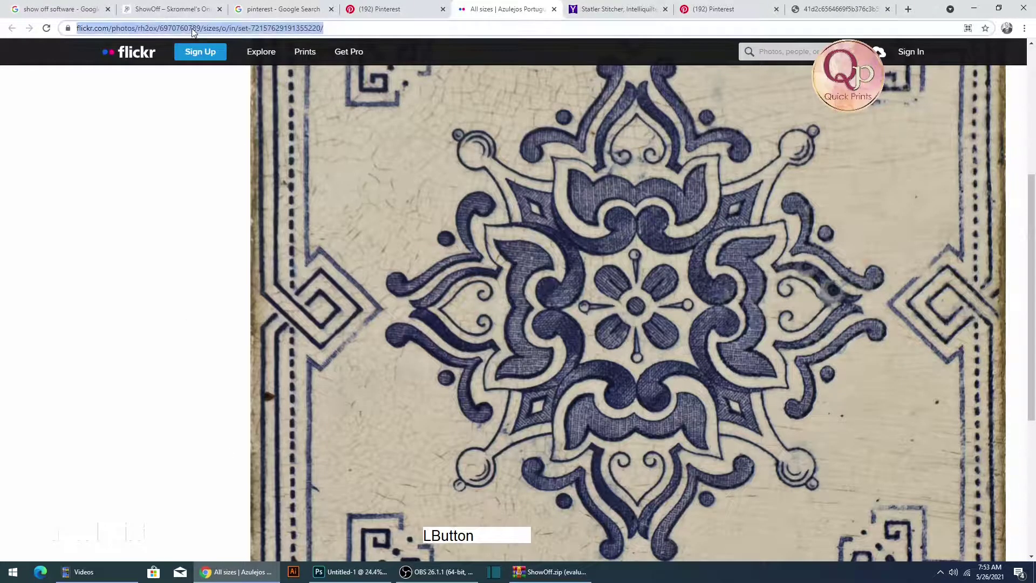
text(google)
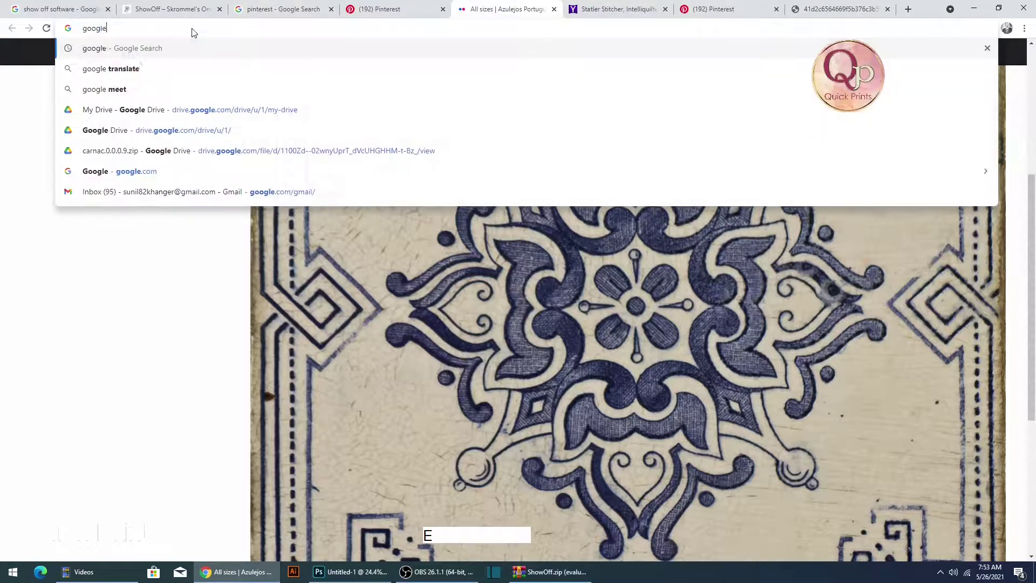
key(Return)
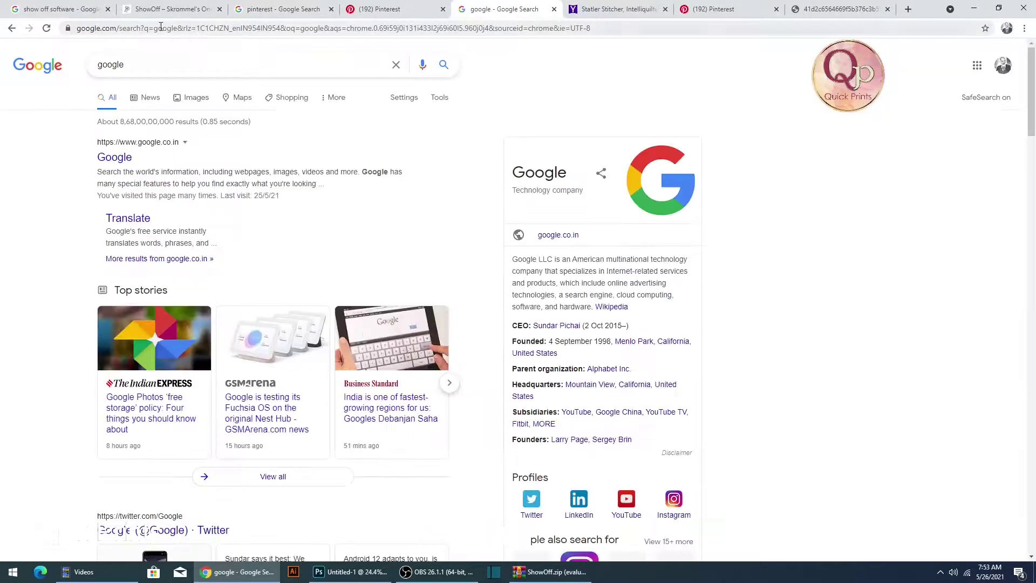
click(44, 80)
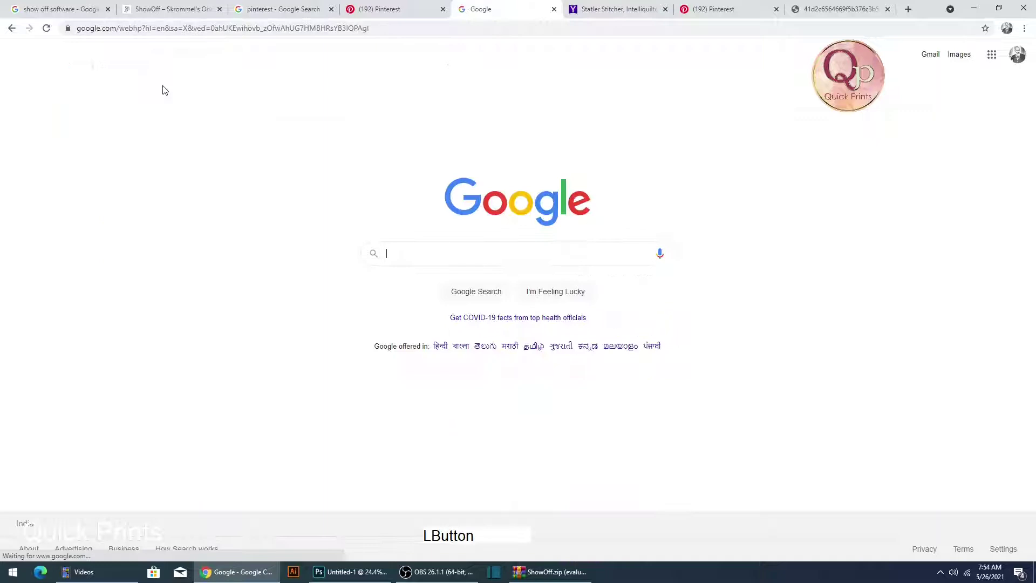
Search Google for "white knits womesn top" and accept the suggested spelling "white knit womens tops"
text(te)
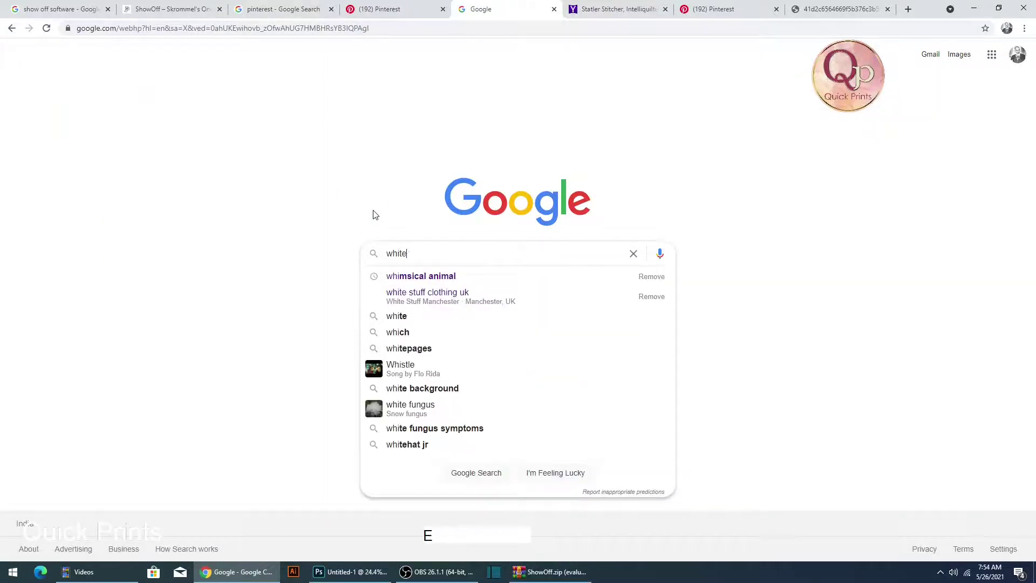
text( knits wo)
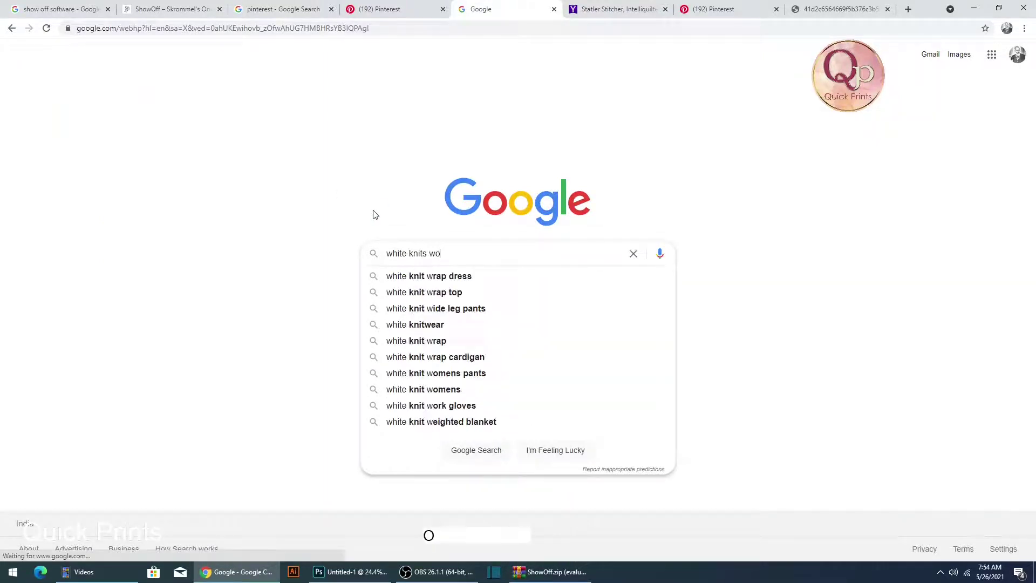
text(mesn top)
key(Return)
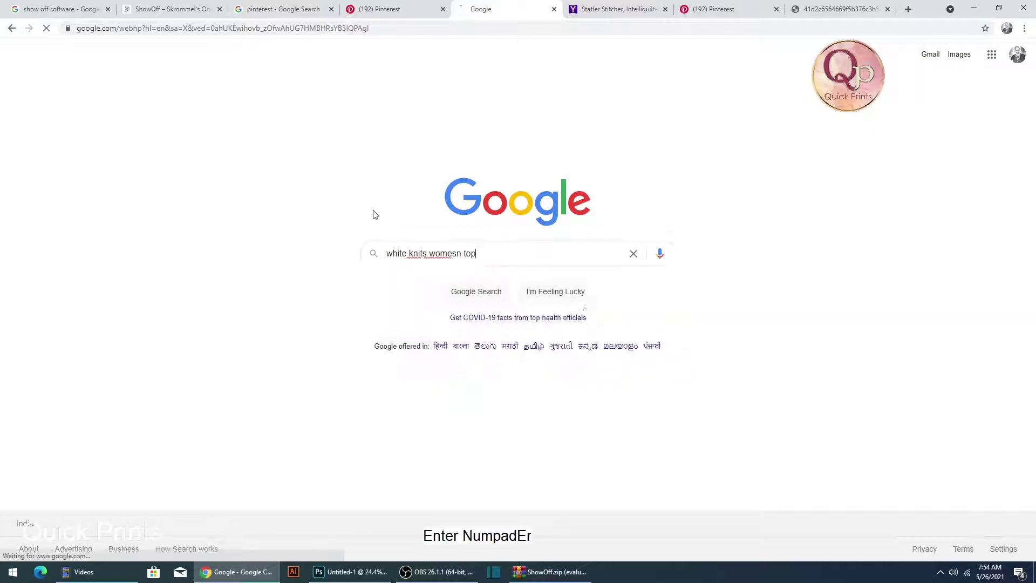
click(180, 146)
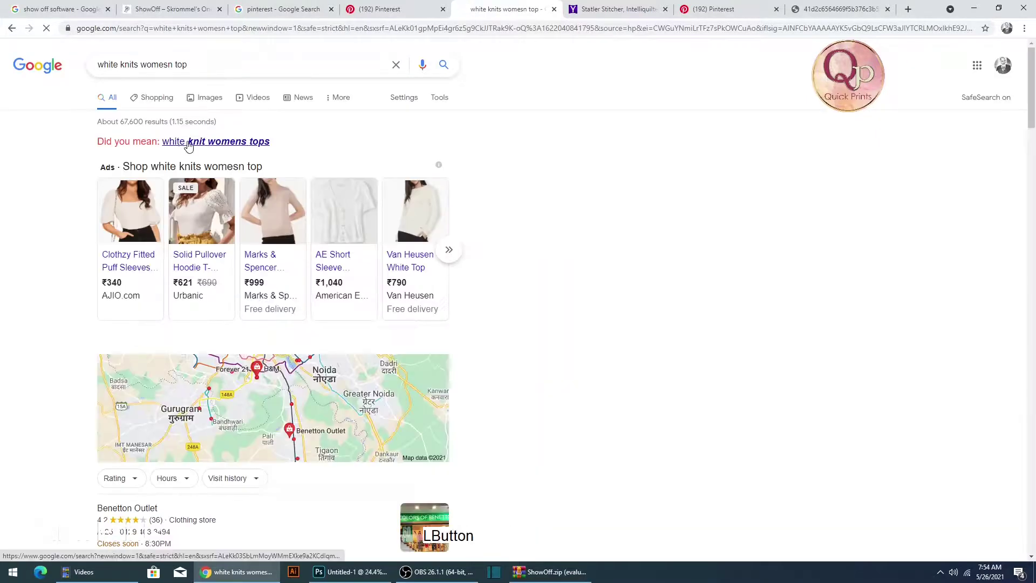
Show the image results for the search and limit them to Large size
click(206, 99)
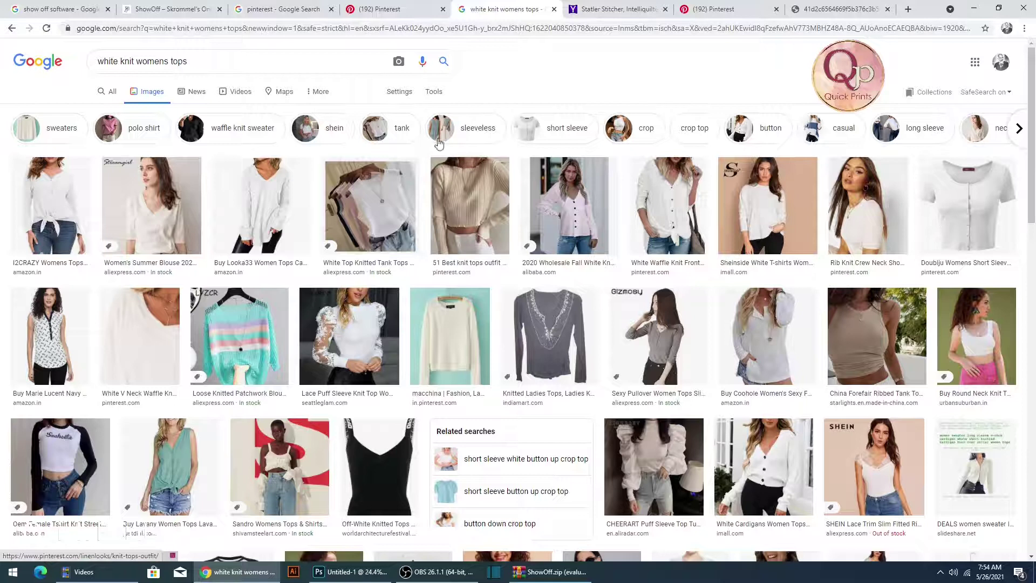
click(441, 96)
click(95, 111)
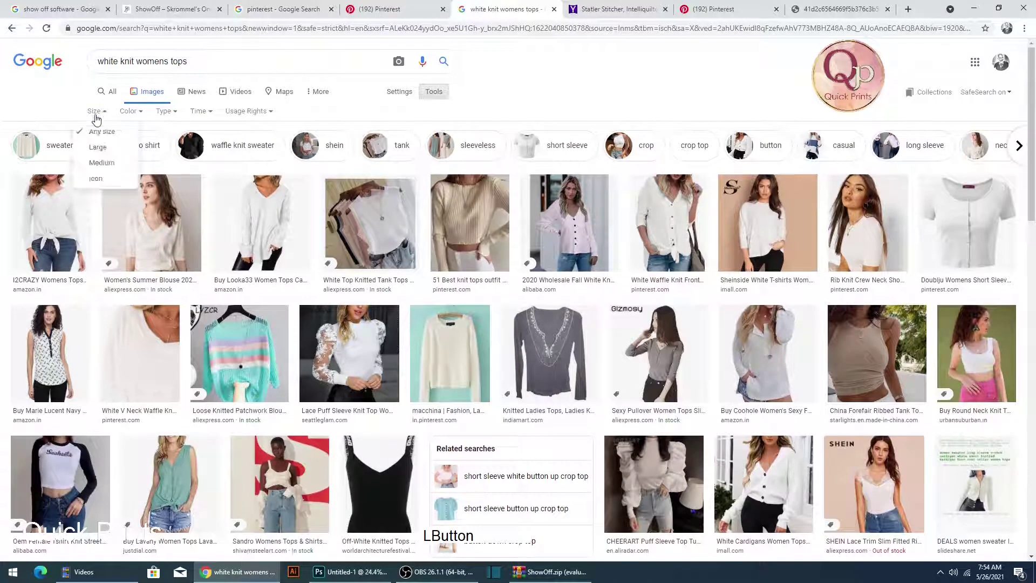
click(97, 149)
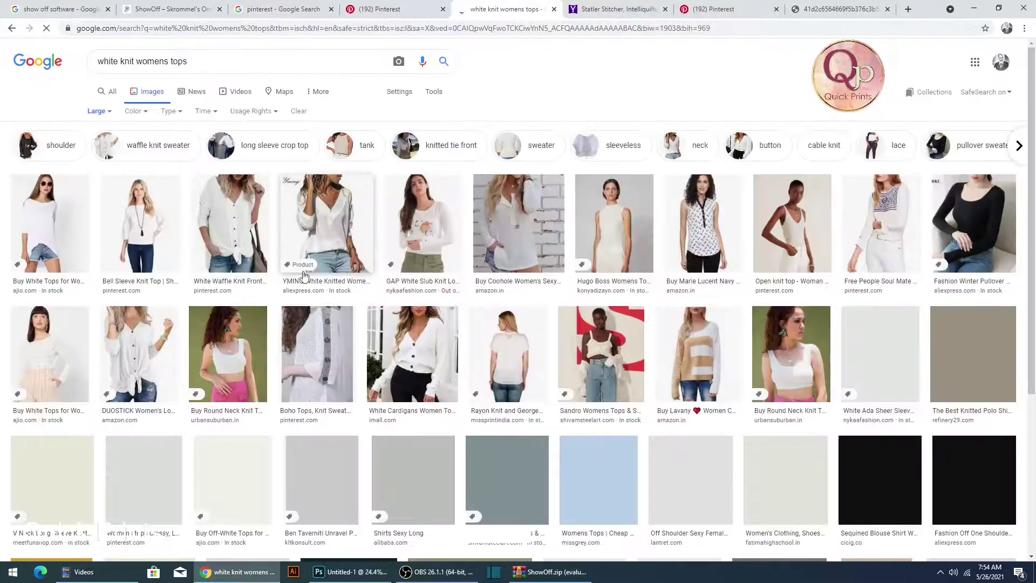
Open the plain white long-sleeve notch-neck top image in its own tab and copy the image
scroll(344, 277, down, 3)
click(160, 319)
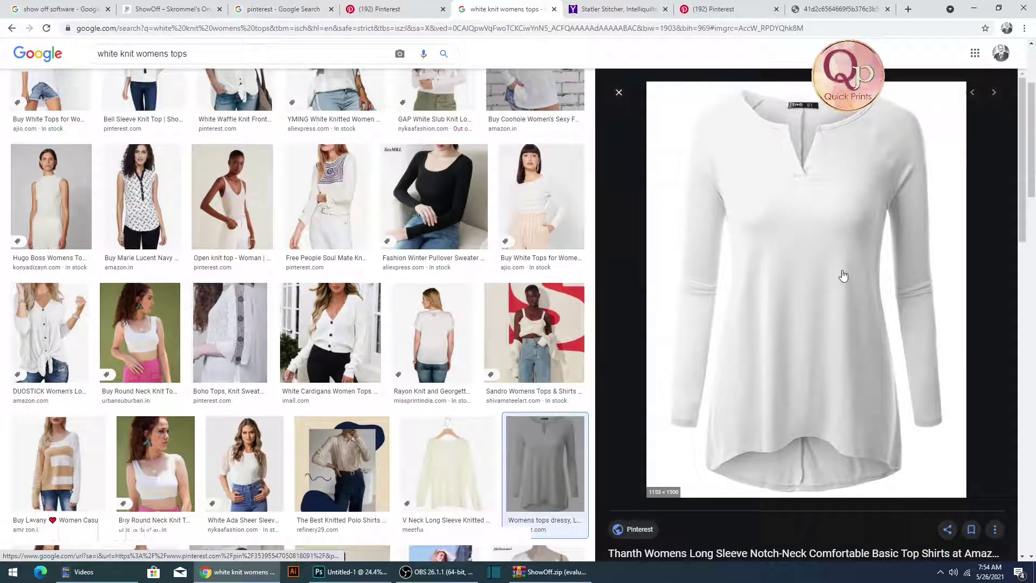
right_click(841, 264)
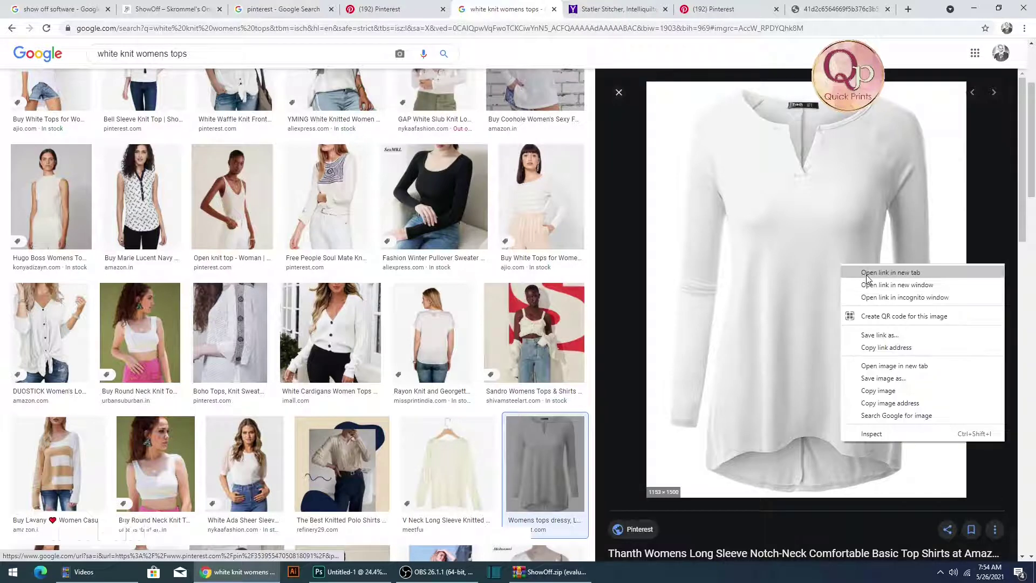
click(874, 366)
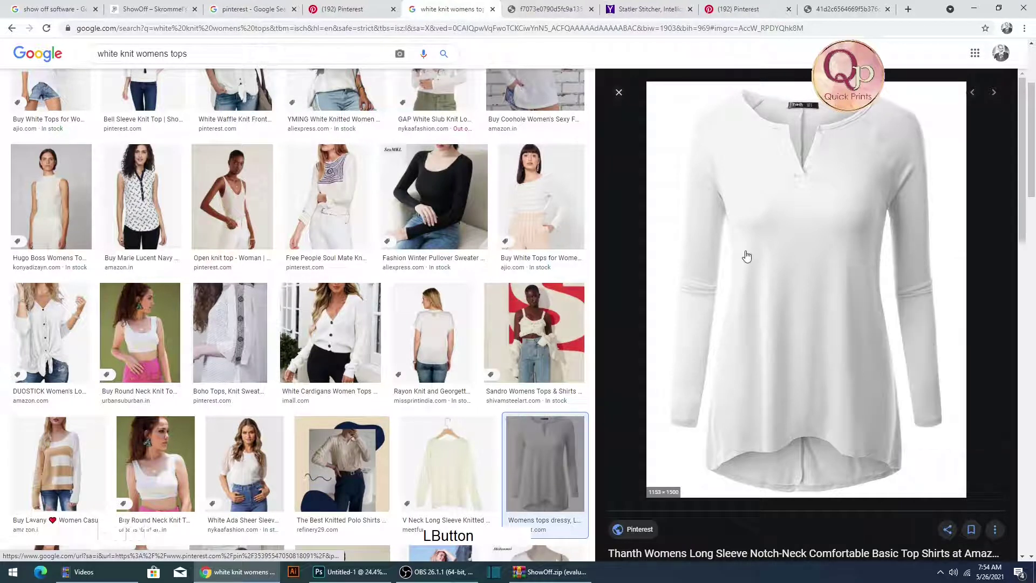
click(537, 12)
click(541, 249)
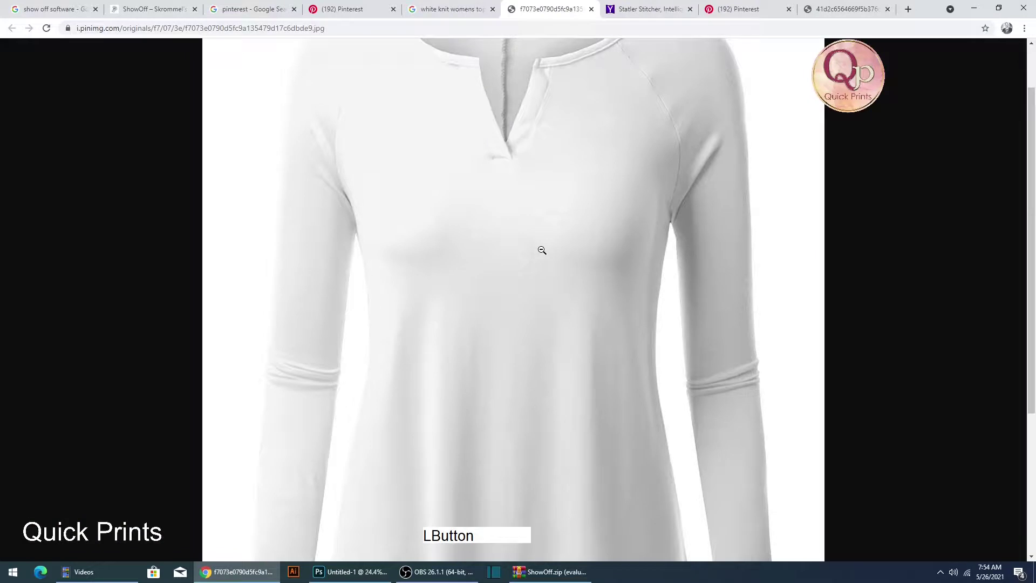
click(541, 250)
right_click(522, 241)
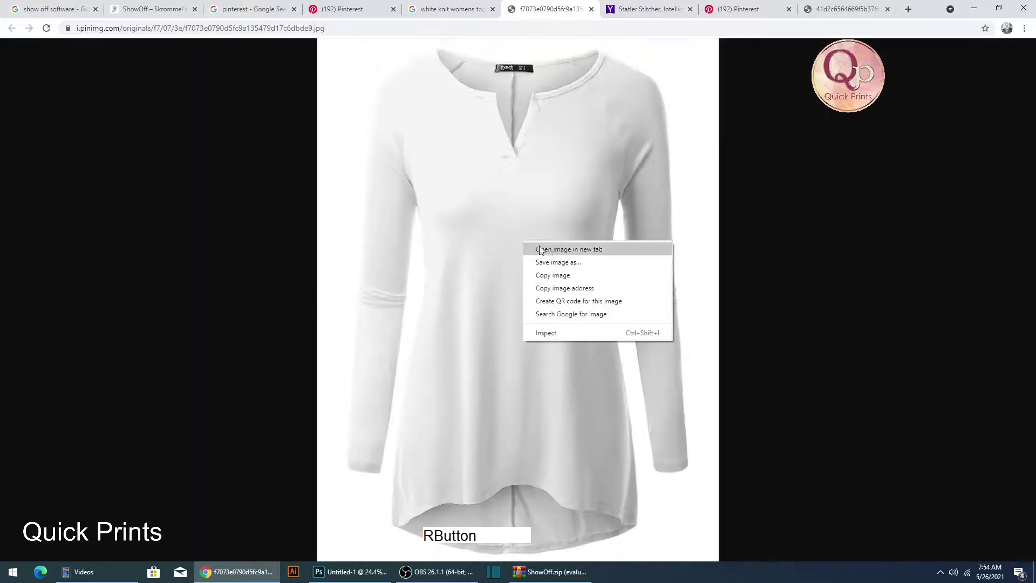
click(549, 273)
Switch to Photoshop, create a new document at the copied image's size, and paste the top into it
click(366, 573)
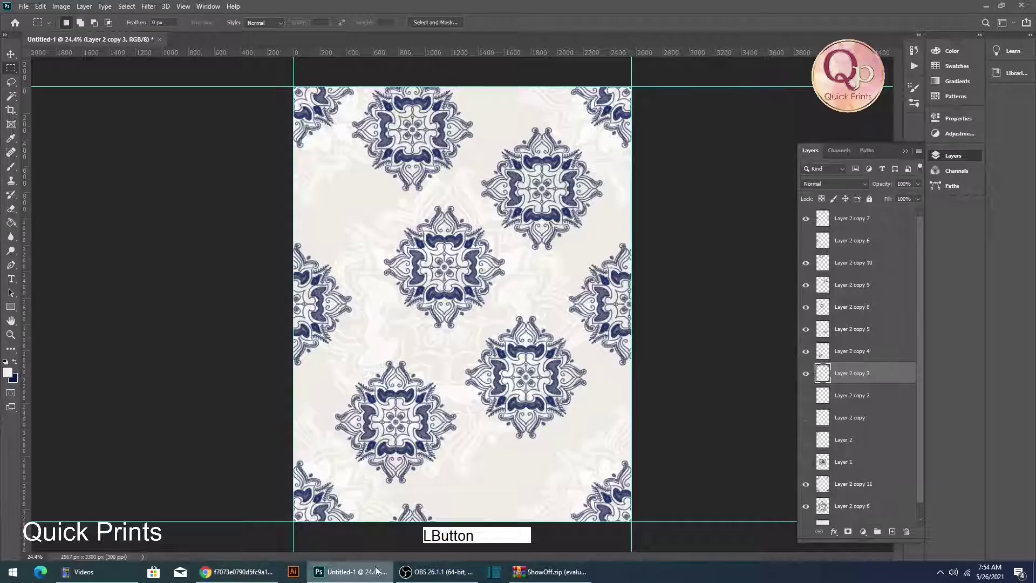
key(ctrl+n)
key(Return)
key(ctrl+v)
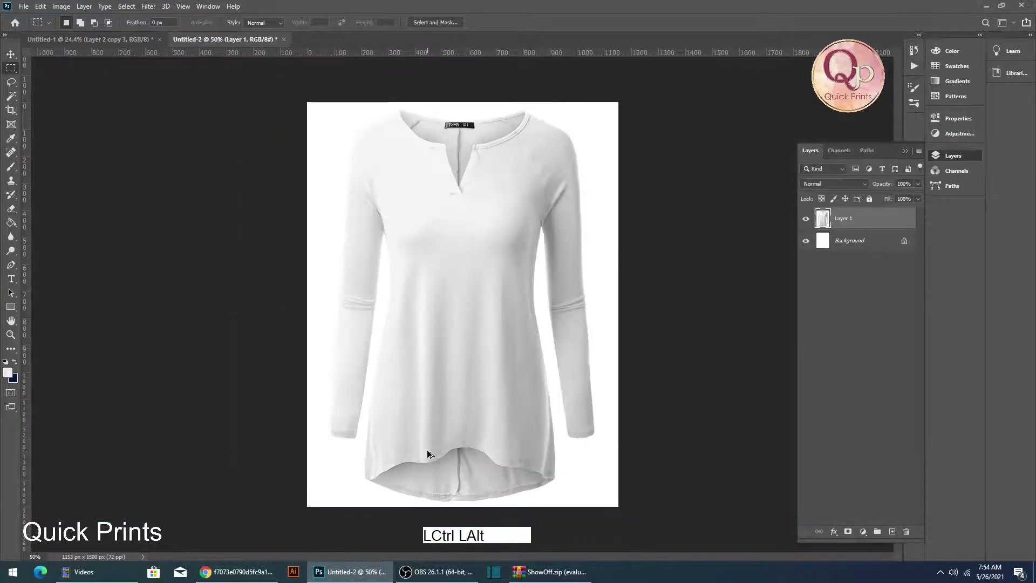
Set the image resolution to 300 pixels/inch with resampling on
key(ctrl+alt+i)
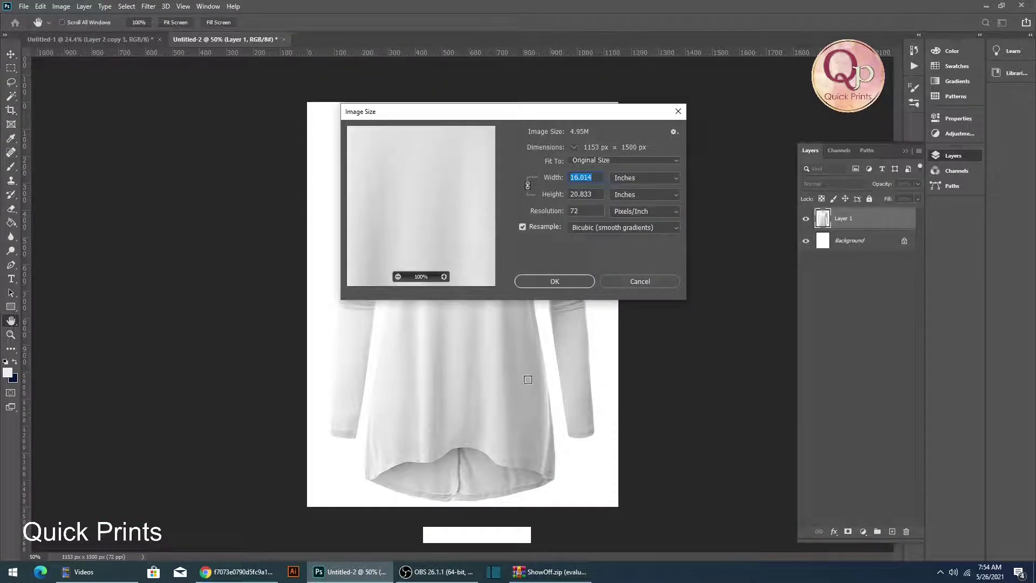
double_click(575, 211)
text(300)
key(Return)
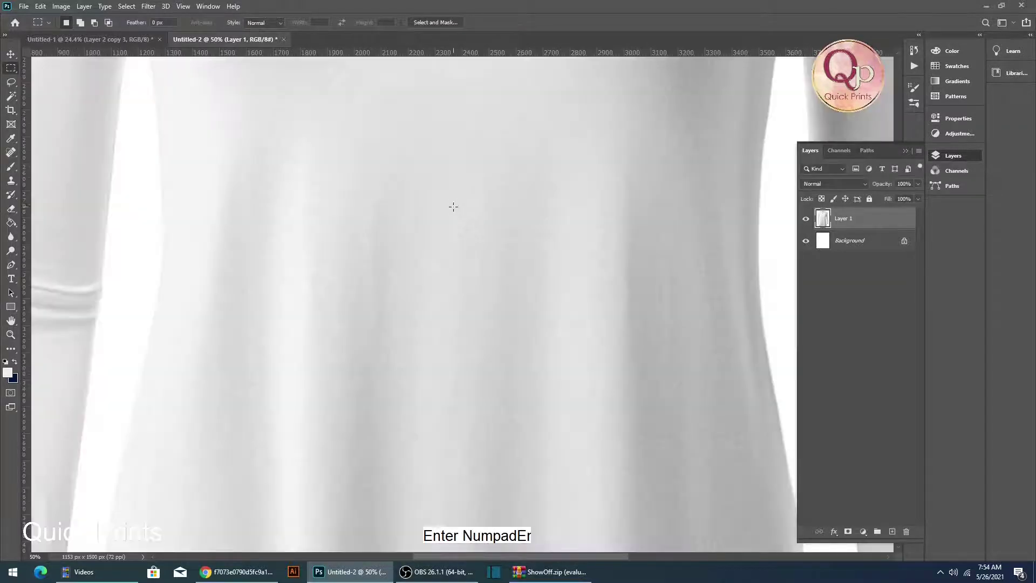
Start a Pen tool path along the left side of the collar seam and down to the bottom of the V placket
scroll(455, 219, down, 6)
key(space)
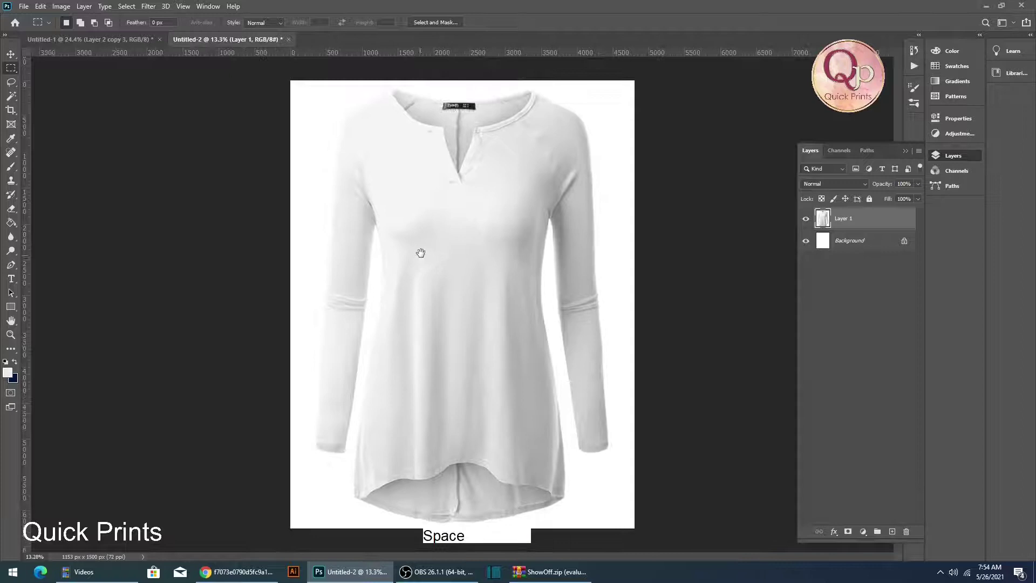
scroll(416, 250, up, 3)
drag(384, 184, 398, 342)
key(ctrl)
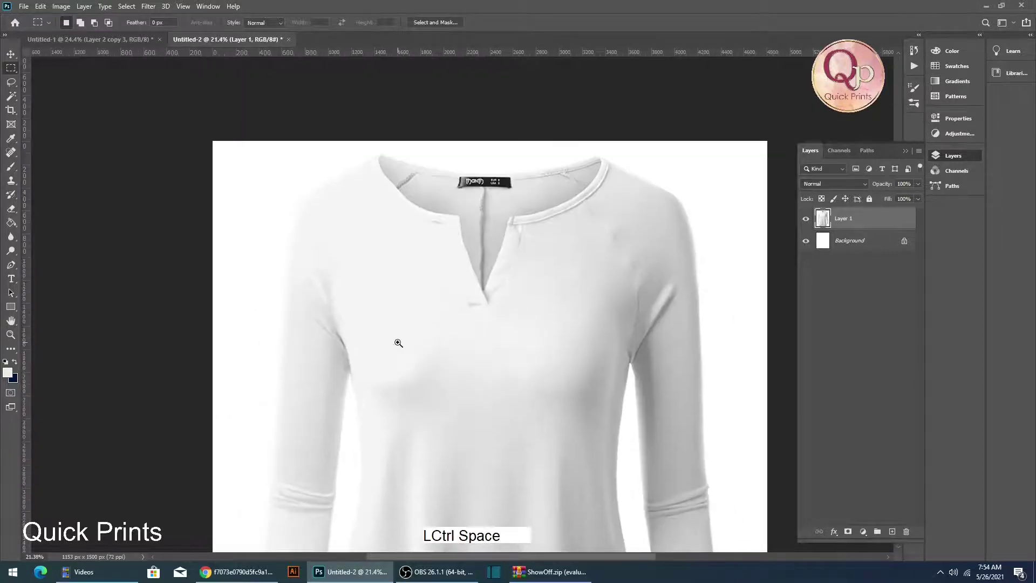
drag(429, 218, 443, 208)
key(p)
ctrl+click(370, 178)
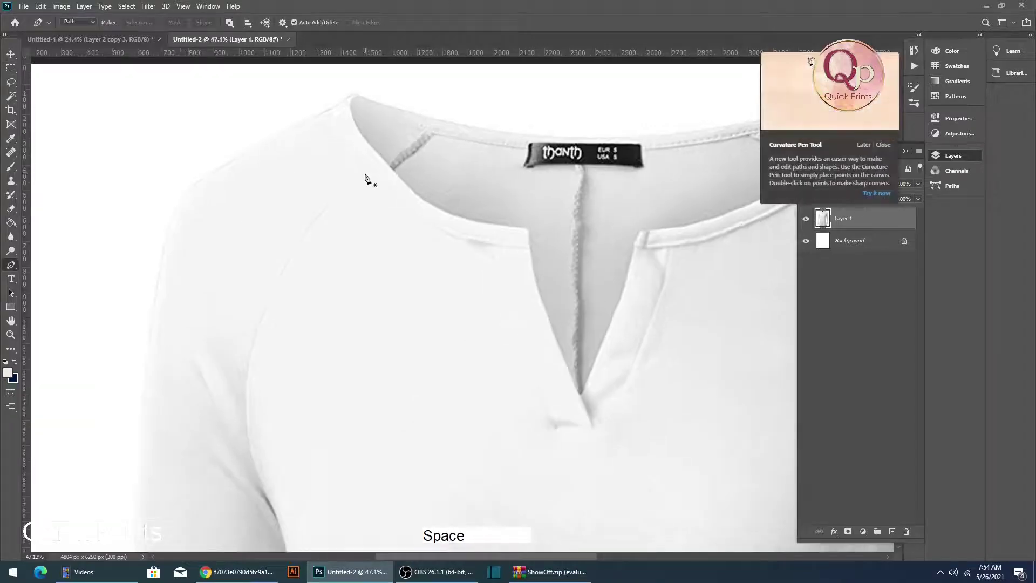
click(359, 168)
drag(490, 244, 498, 291)
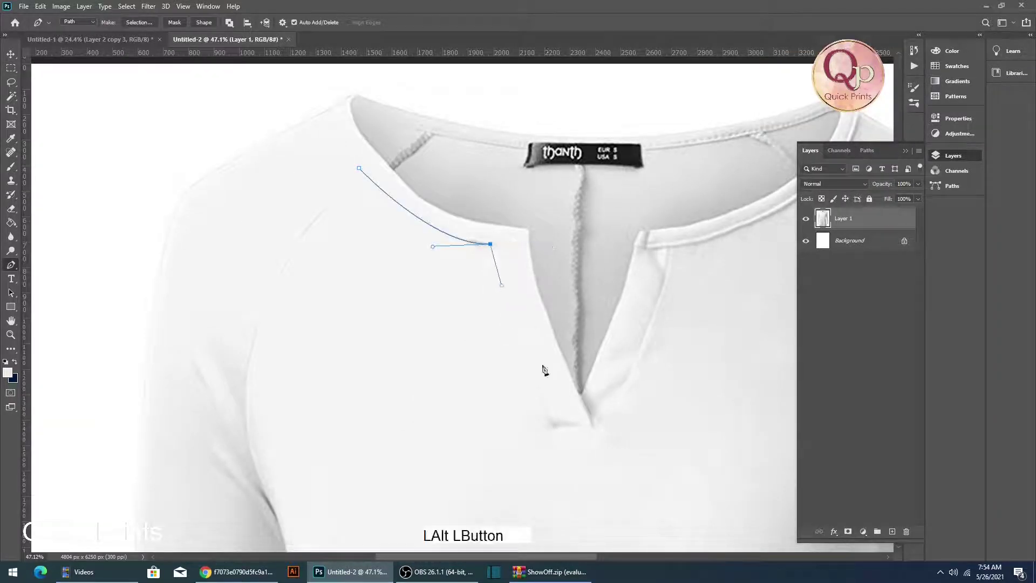
drag(556, 427, 547, 401)
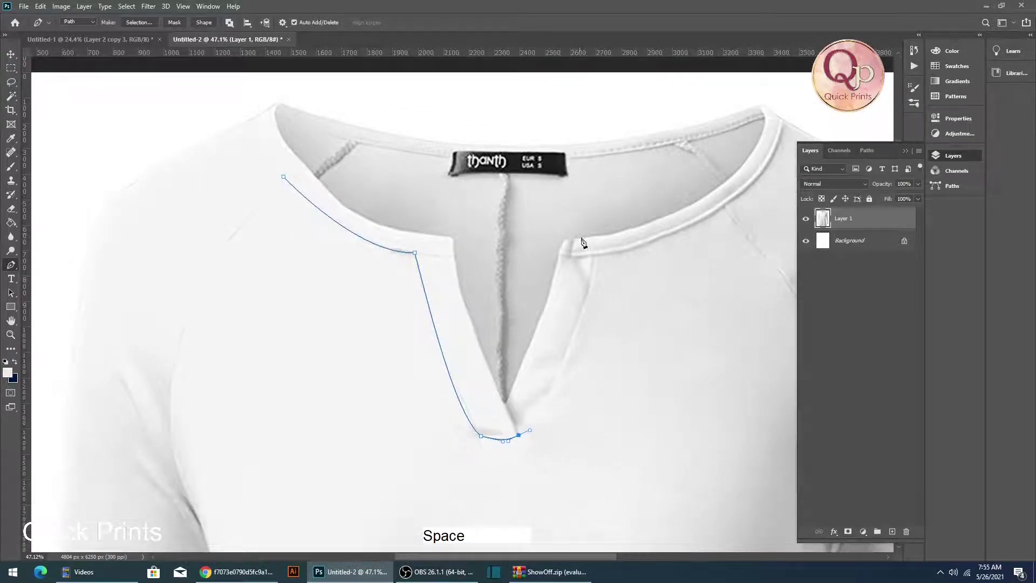
Continue the path up the placket's right side and along the collar seam to the right raglan seam
drag(593, 254, 593, 232)
drag(595, 277, 432, 358)
drag(433, 302, 452, 311)
drag(562, 276, 578, 259)
drag(491, 314, 485, 324)
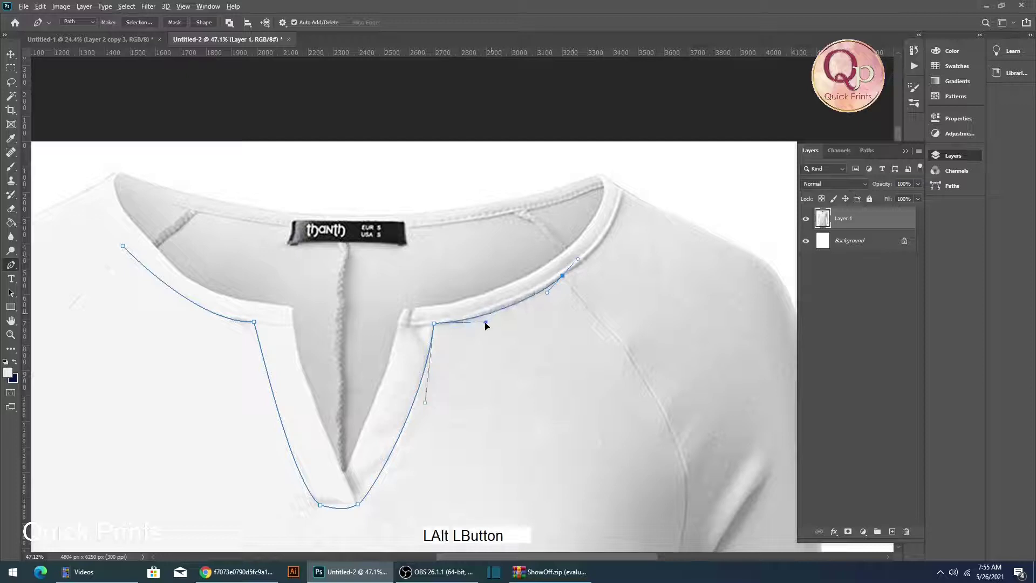
alt+click(578, 260)
Trace the right raglan seam from the collar down to the underarm, adjusting the curve to fit it
drag(580, 309, 497, 209)
mouse_move(571, 248)
mouse_down()
mouse_move(584, 279)
mouse_move(551, 241)
mouse_up()
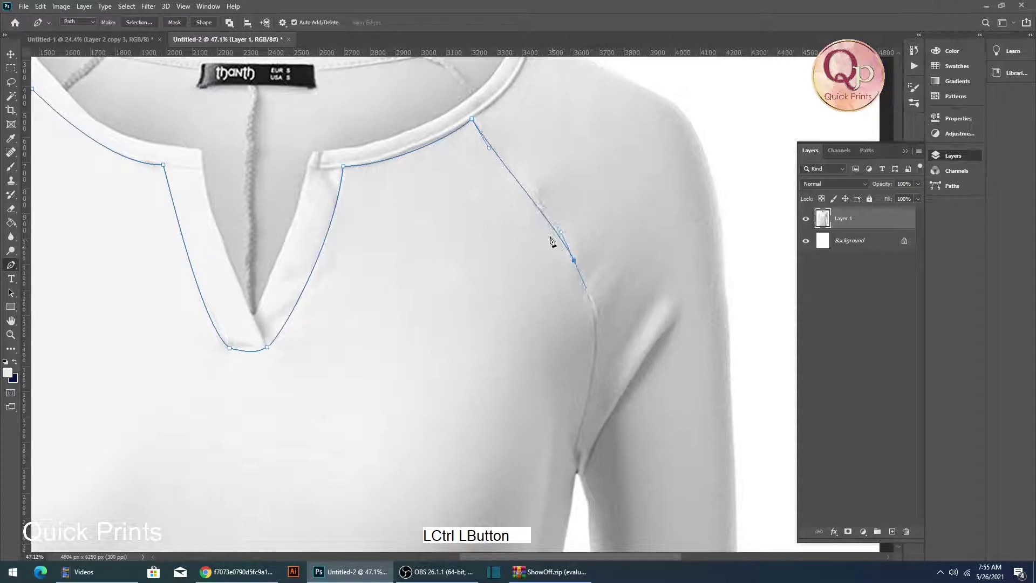
alt+drag(488, 147, 498, 154)
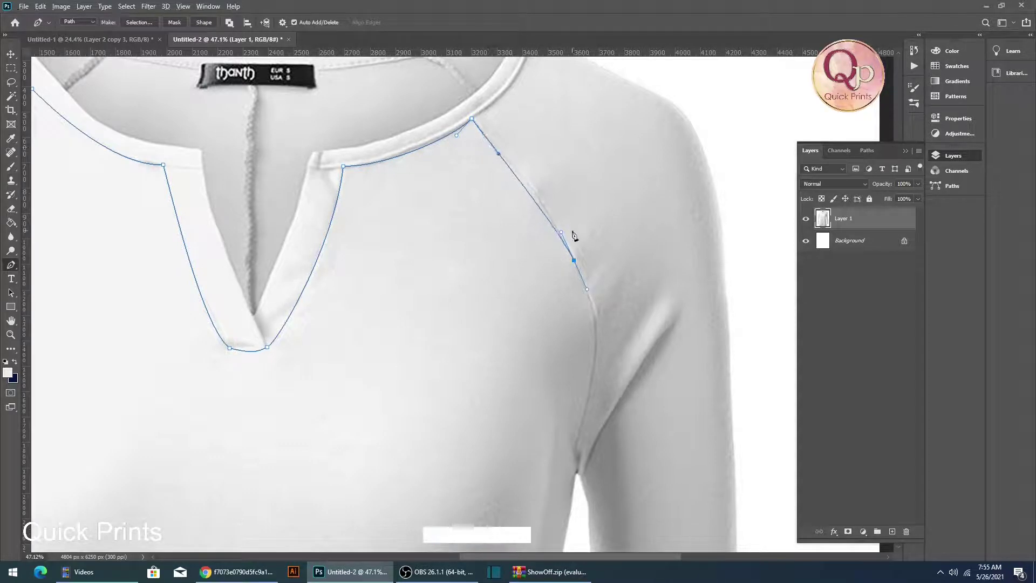
alt+drag(561, 234, 550, 208)
drag(594, 434, 526, 317)
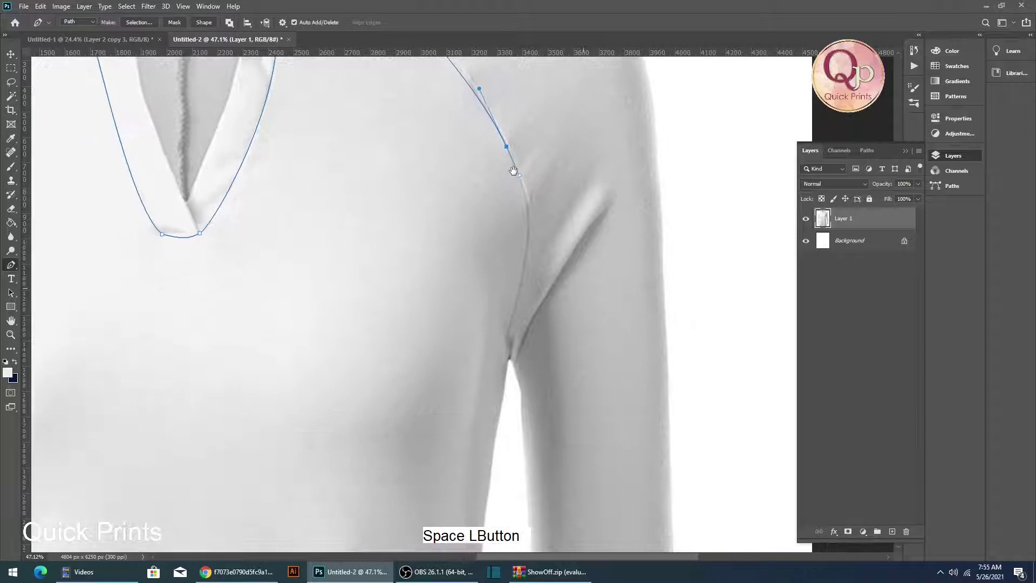
drag(506, 359, 504, 363)
alt+drag(513, 307, 524, 283)
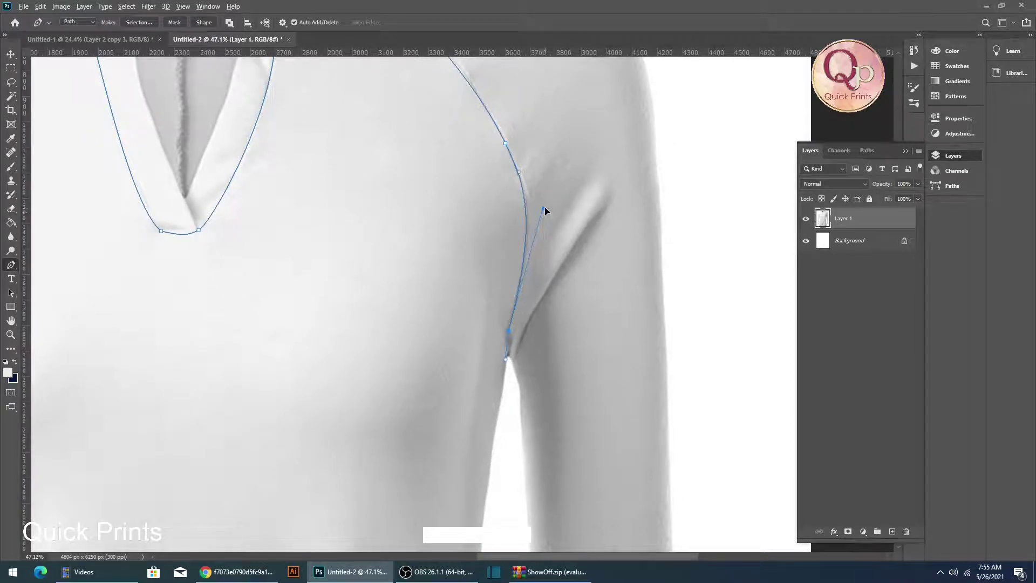
alt+click(518, 173)
Continue the path from the right underarm down the right side seam to the hem corner, adjusting the waist curve to fit
drag(483, 505, 419, 251)
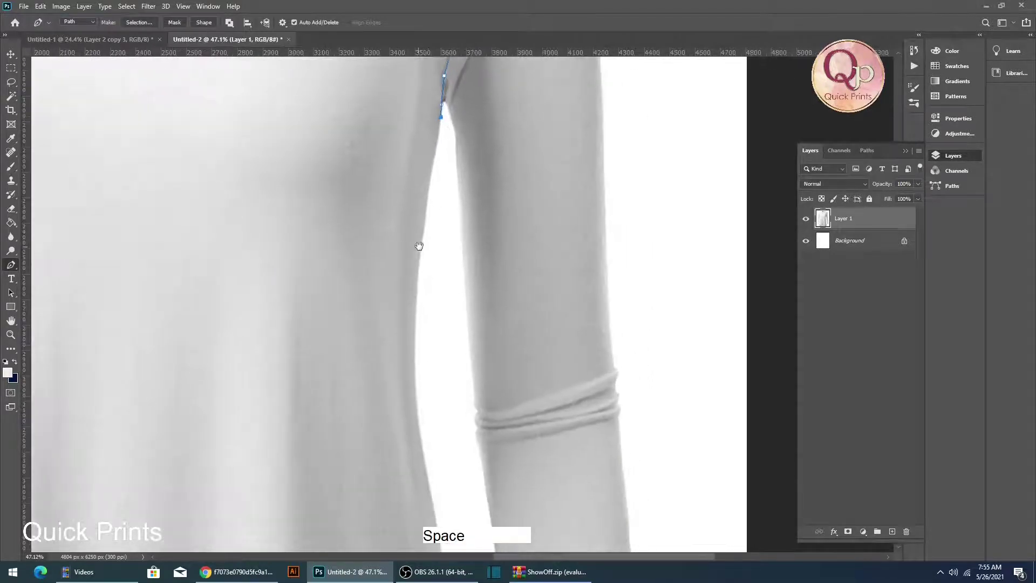
click(422, 249)
drag(415, 340, 360, 216)
click(364, 258)
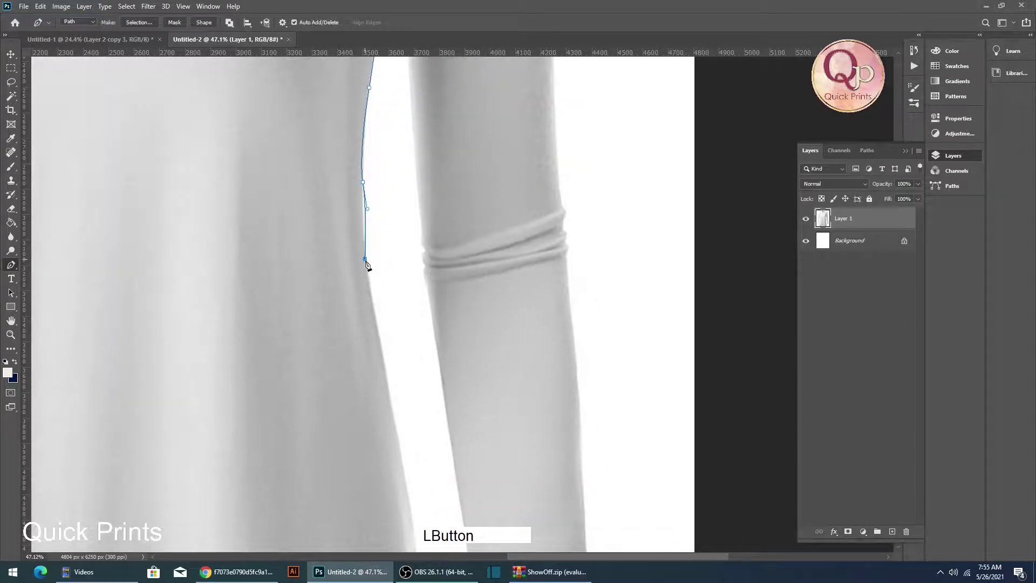
alt+click(366, 210)
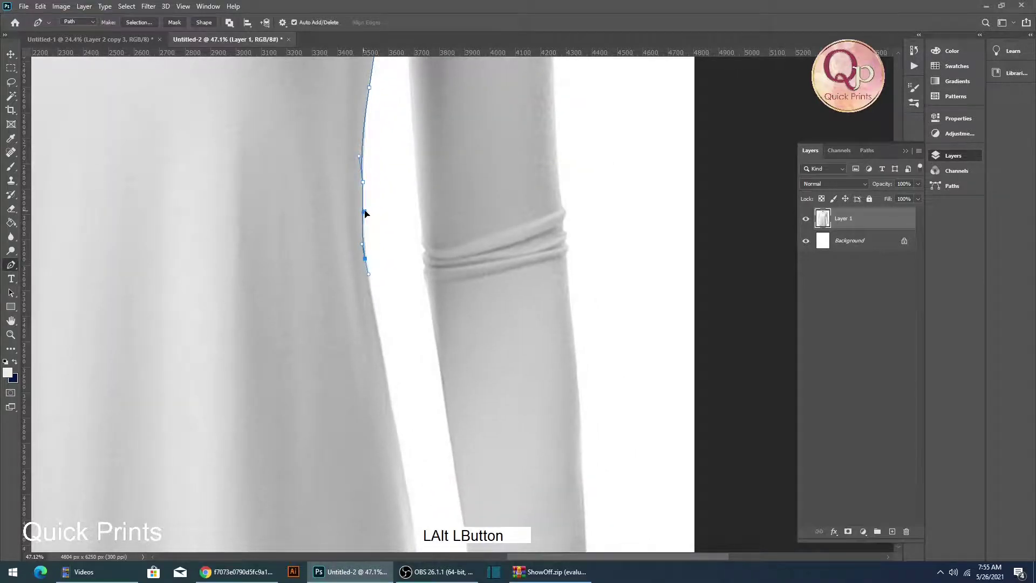
drag(410, 351, 314, 158)
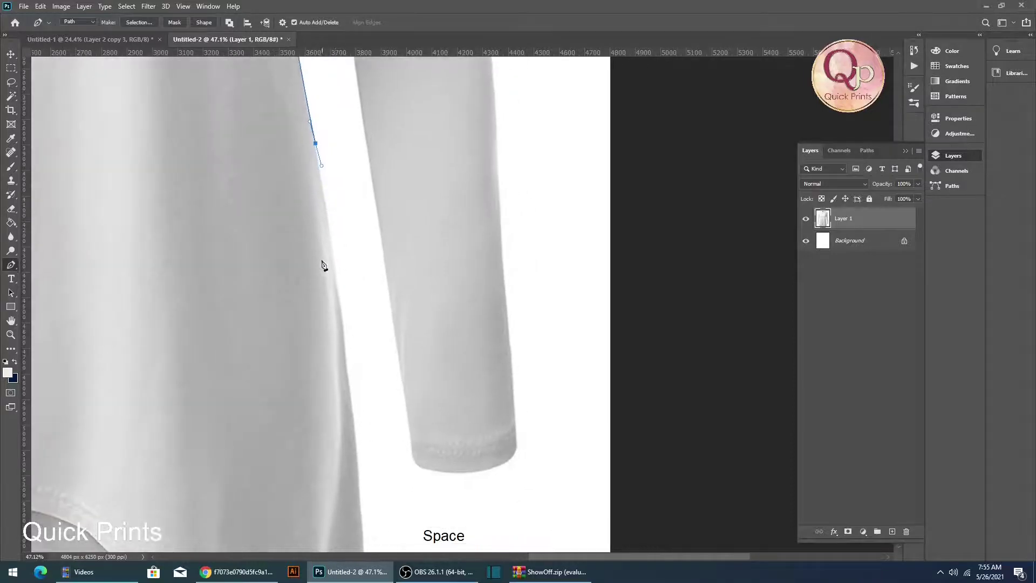
drag(344, 335, 334, 214)
drag(347, 324, 348, 333)
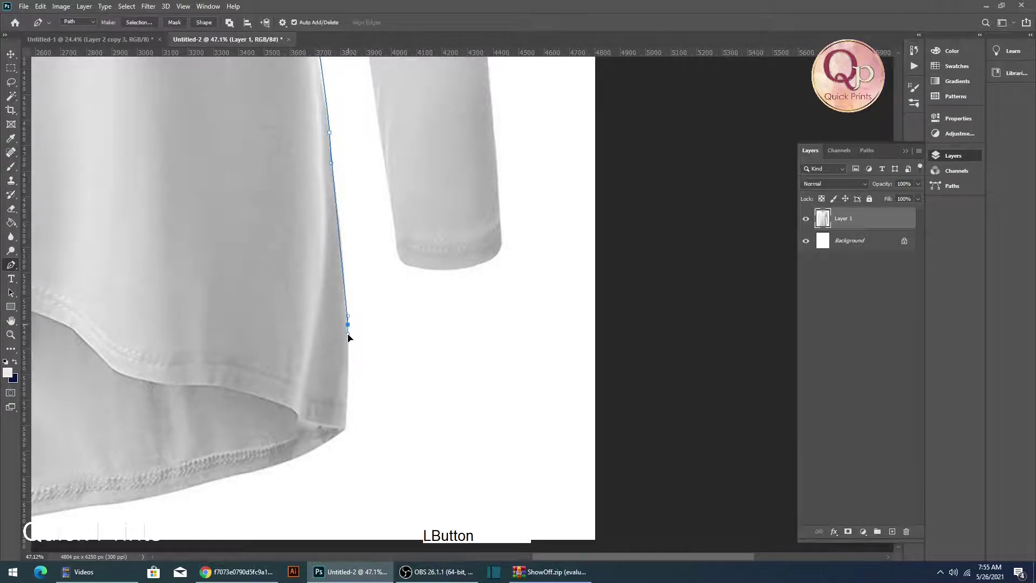
click(346, 426)
Trace the curved front hem from the right corner up to its peak at the centre back seam
drag(312, 427, 393, 378)
click(425, 393)
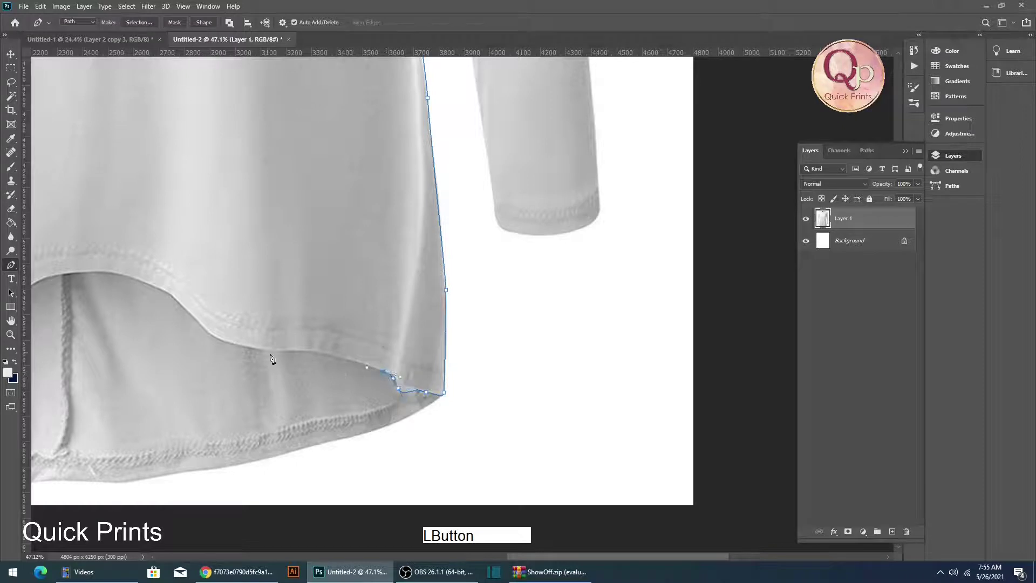
drag(243, 341, 321, 369)
drag(262, 319, 304, 358)
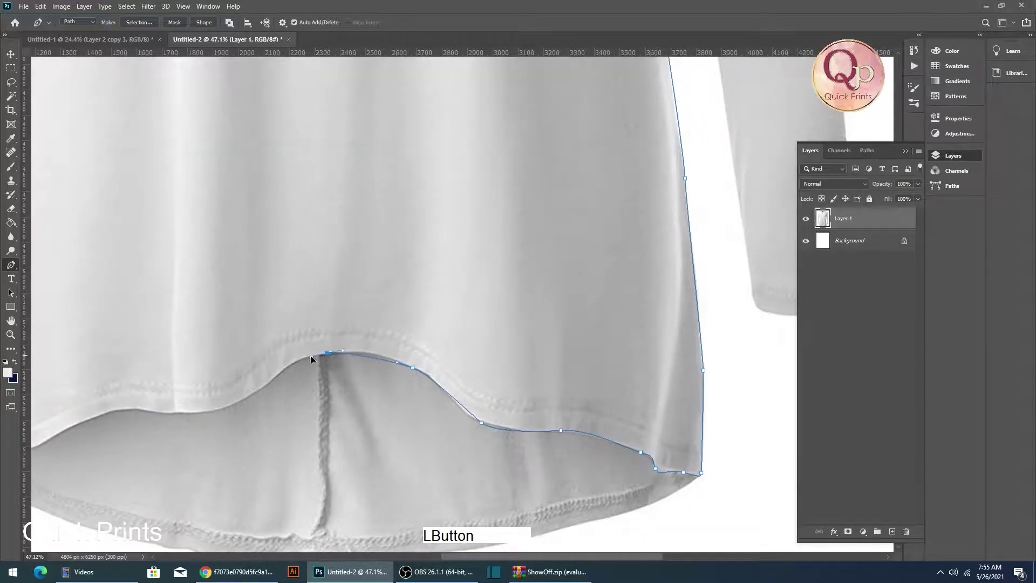
Continue the path along the left half of the front hem to the left corner, refining points and handles to fit
drag(262, 389, 315, 311)
drag(256, 330, 352, 281)
key(ctrl+z)
ctrl+click(328, 305)
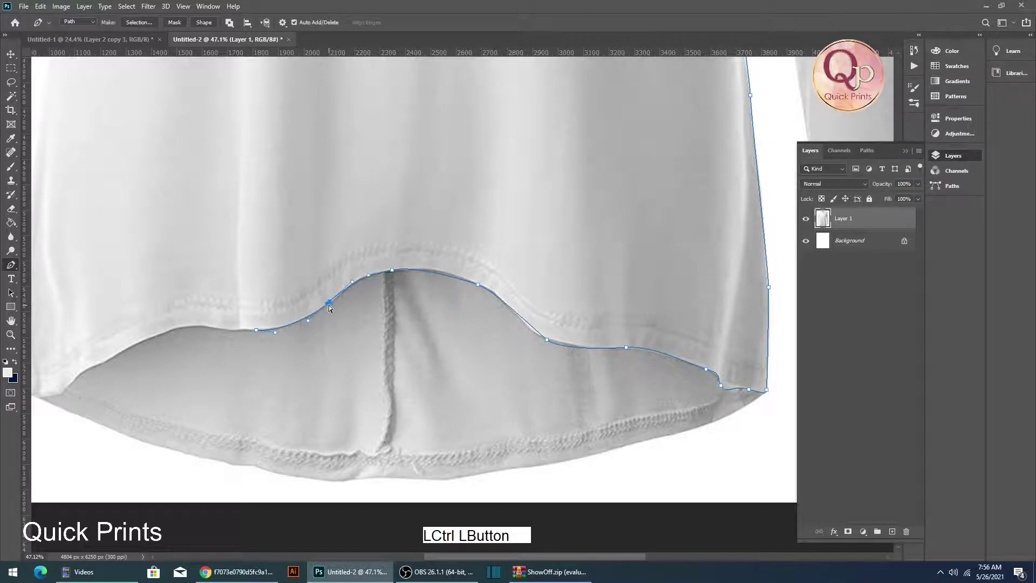
drag(210, 332, 288, 306)
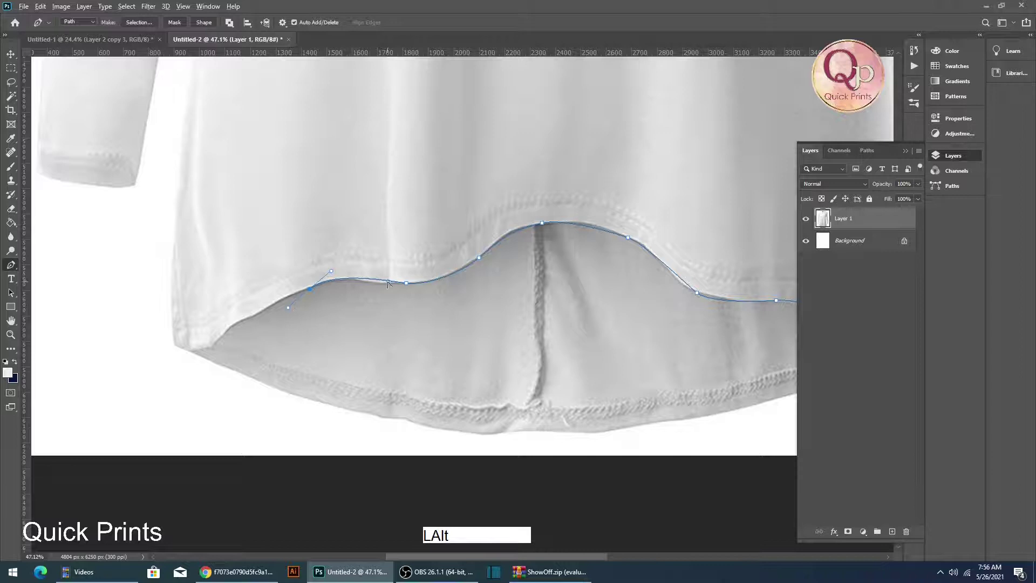
drag(388, 284, 372, 293)
drag(241, 320, 223, 322)
drag(288, 312, 275, 301)
alt+click(225, 322)
drag(218, 344, 281, 409)
Trace the left side seam from the hem corner up past the waist, adjusting the handles to follow the edge
drag(278, 315, 271, 350)
drag(289, 232, 273, 333)
drag(272, 282, 273, 268)
drag(296, 192, 257, 351)
drag(255, 281, 216, 493)
drag(241, 306, 232, 262)
drag(239, 211, 252, 381)
drag(246, 345, 241, 327)
drag(247, 433, 249, 430)
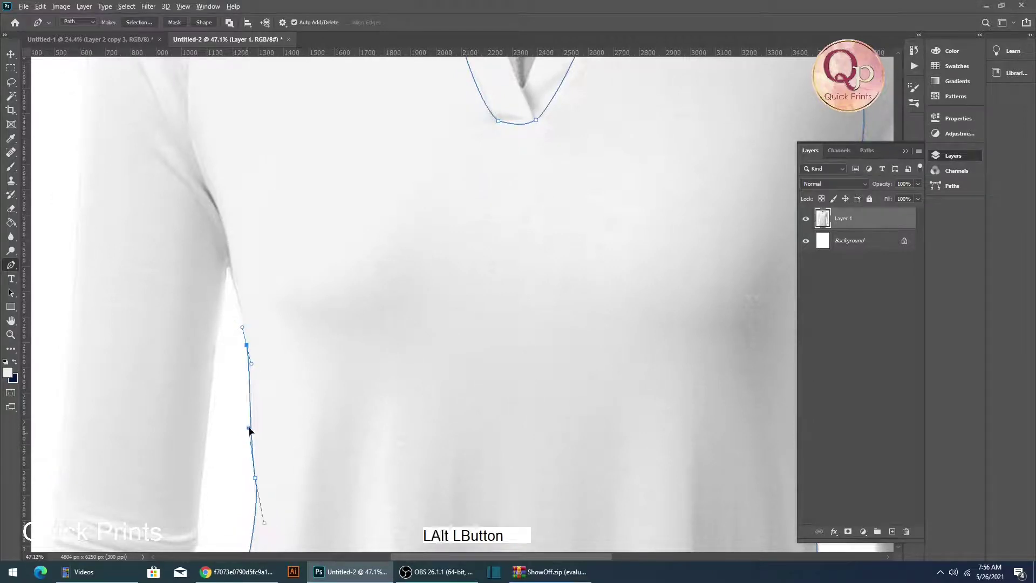
Continue the path through the left underarm and along the left raglan seam, closing it at the collar's starting point
drag(230, 267, 267, 383)
drag(251, 330, 244, 320)
drag(223, 205, 237, 144)
drag(244, 190, 233, 385)
drag(326, 189, 387, 146)
Adjust the anchor points and handles along the left raglan seam so the curve follows the seam
key(alt)
ctrl+click(215, 399)
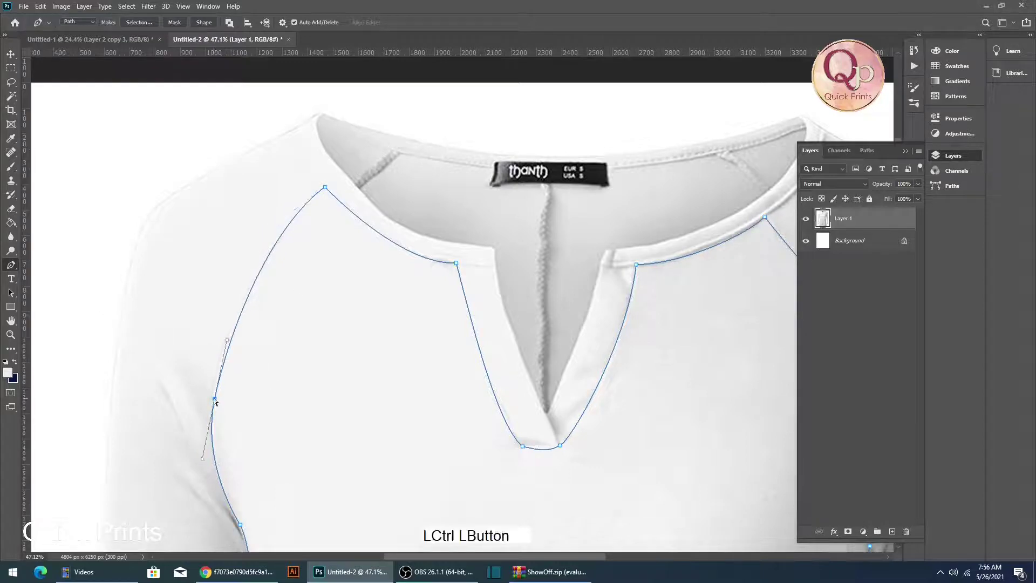
drag(230, 344, 216, 349)
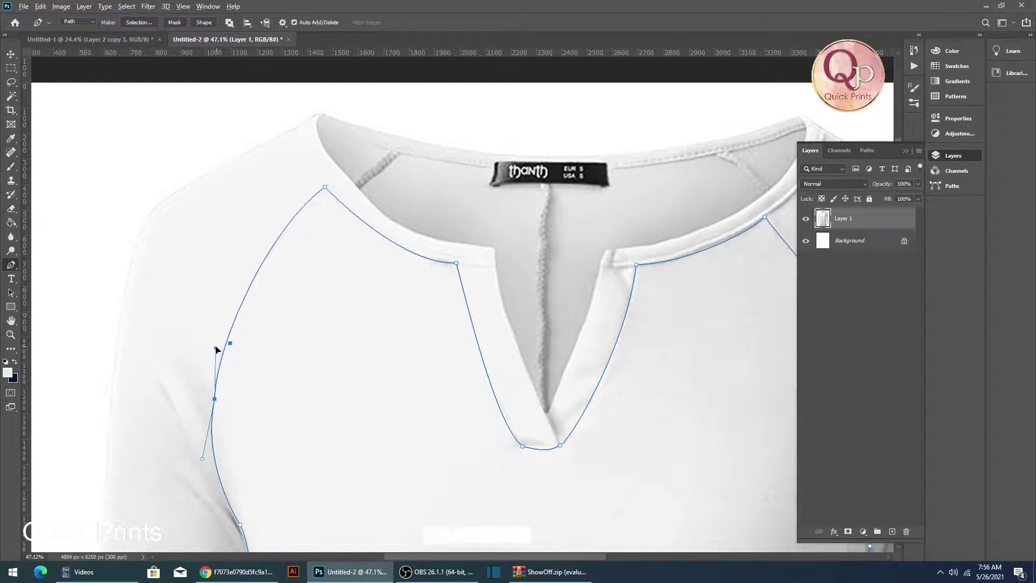
ctrl+click(325, 186)
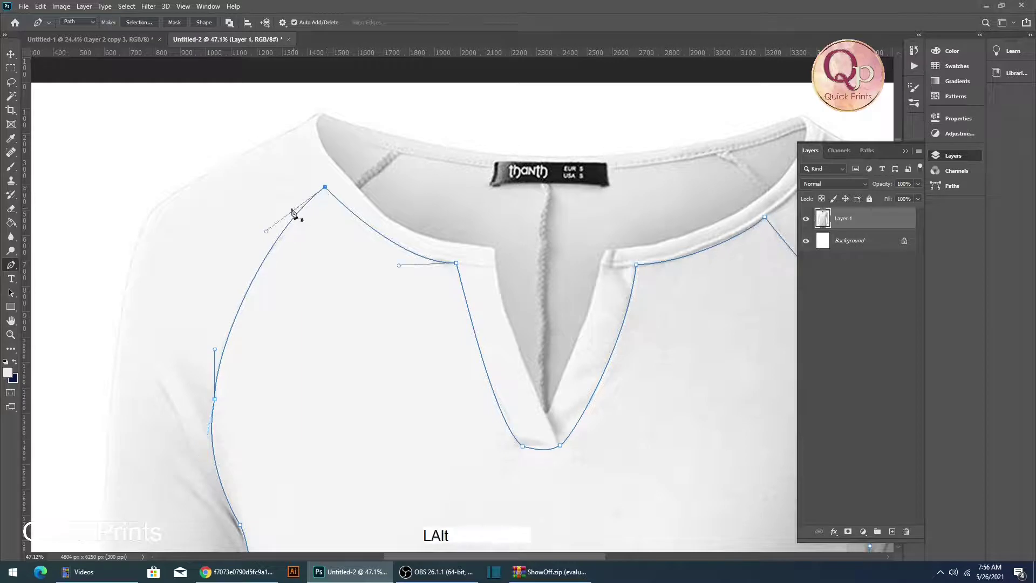
drag(266, 232, 271, 239)
drag(214, 349, 213, 340)
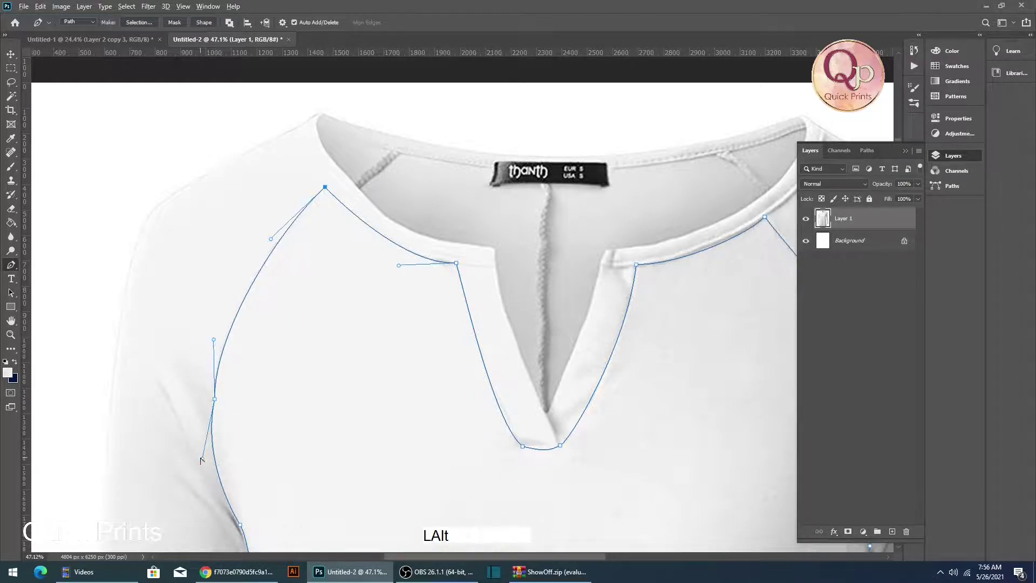
drag(203, 460, 211, 464)
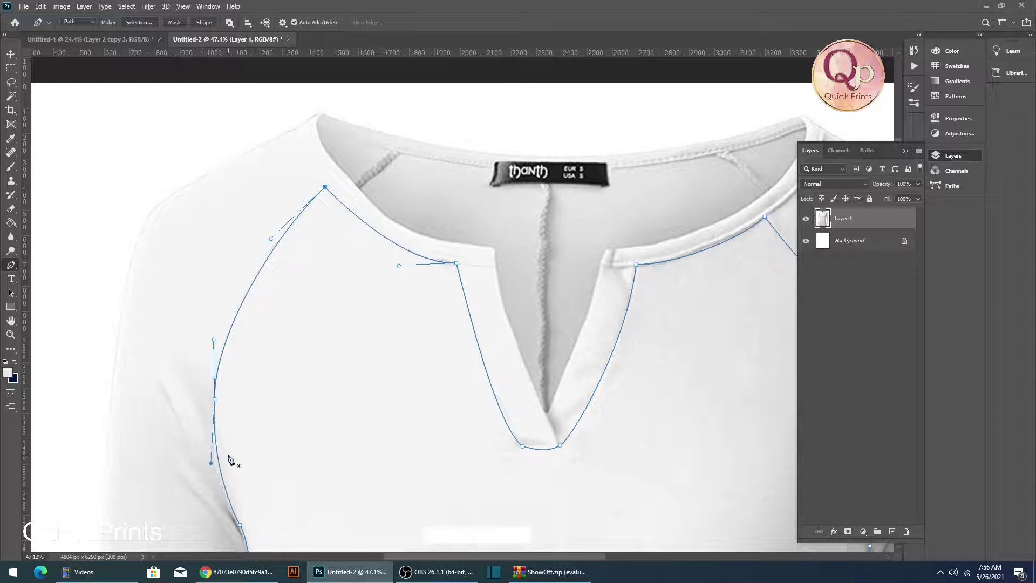
scroll(307, 318, down, 5)
scroll(340, 325, up, 1)
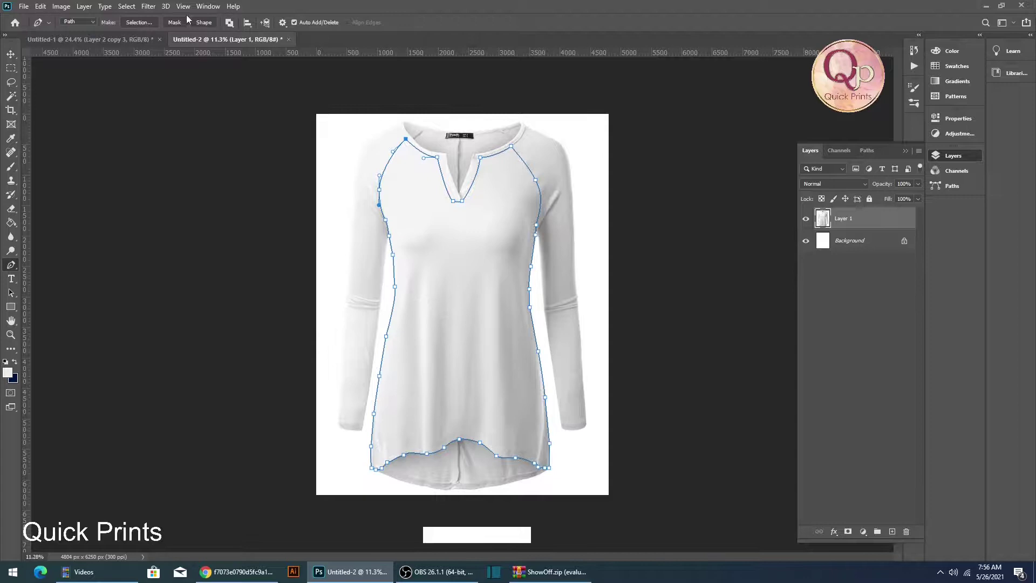
Save a layered PSD copy of the Untitled-1 pattern tile to the Desktop as REPEAT LAYER TILE PATTERN
click(130, 37)
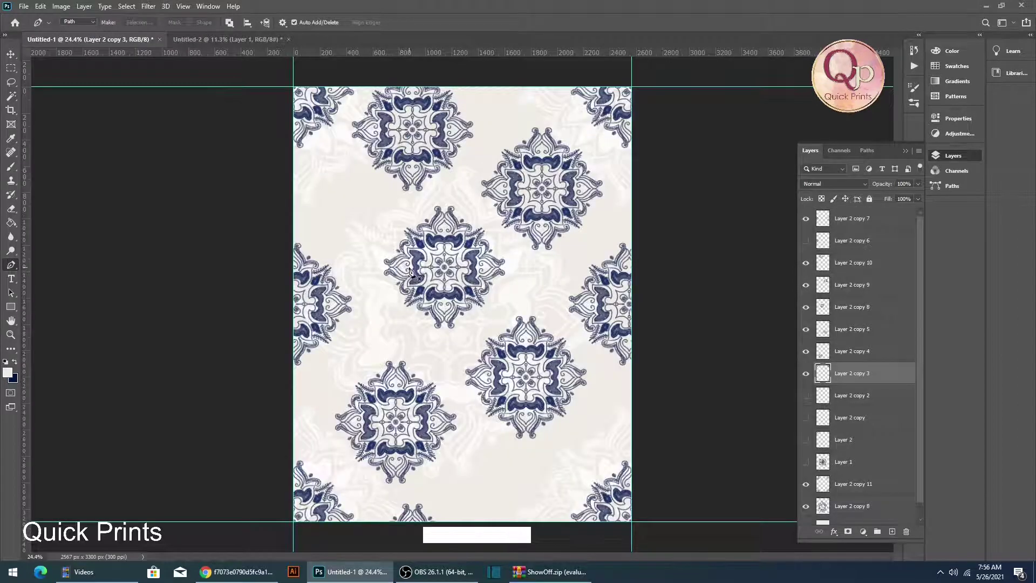
key(ctrl+alt+s)
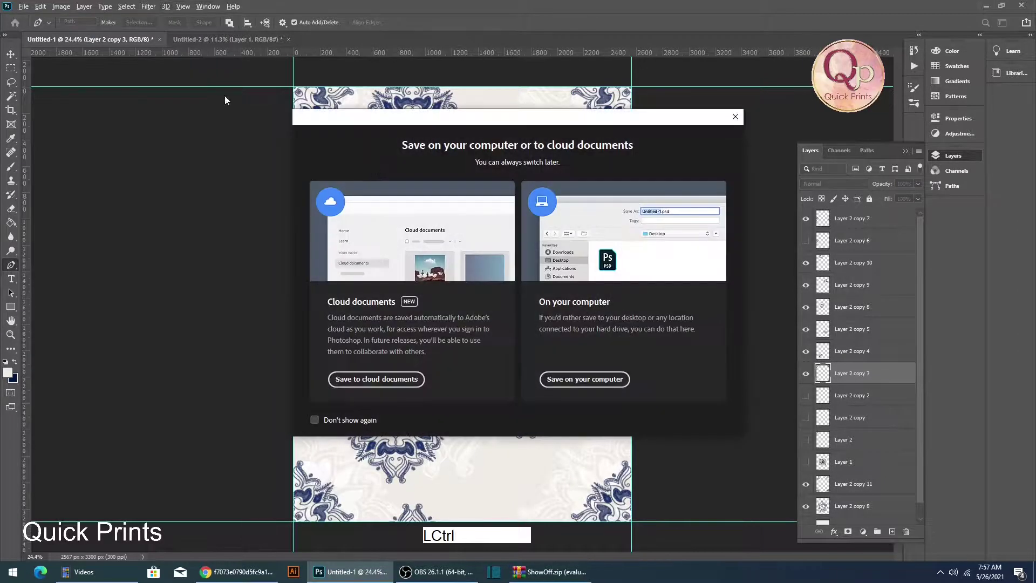
click(584, 379)
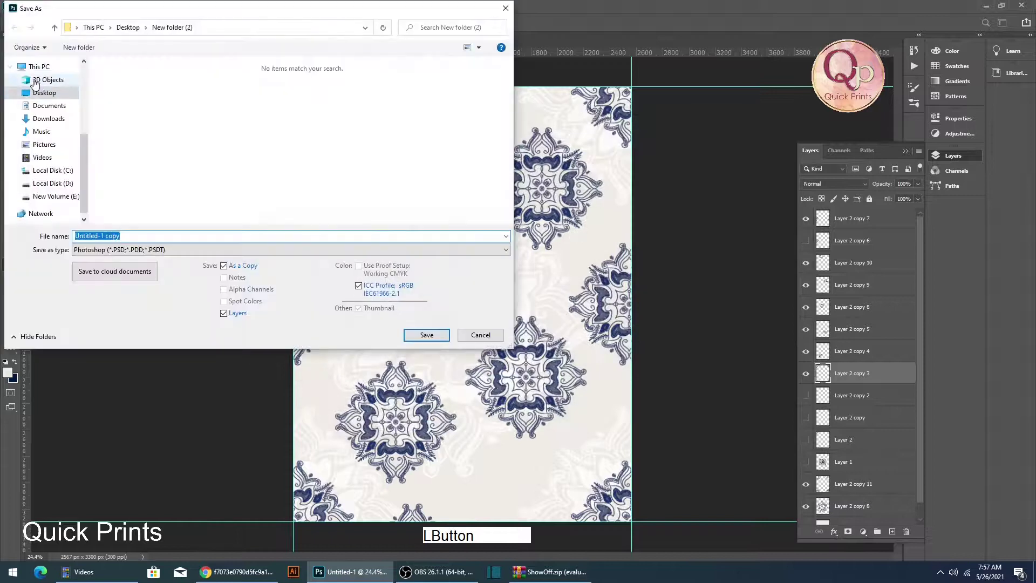
scroll(45, 108, up, 3)
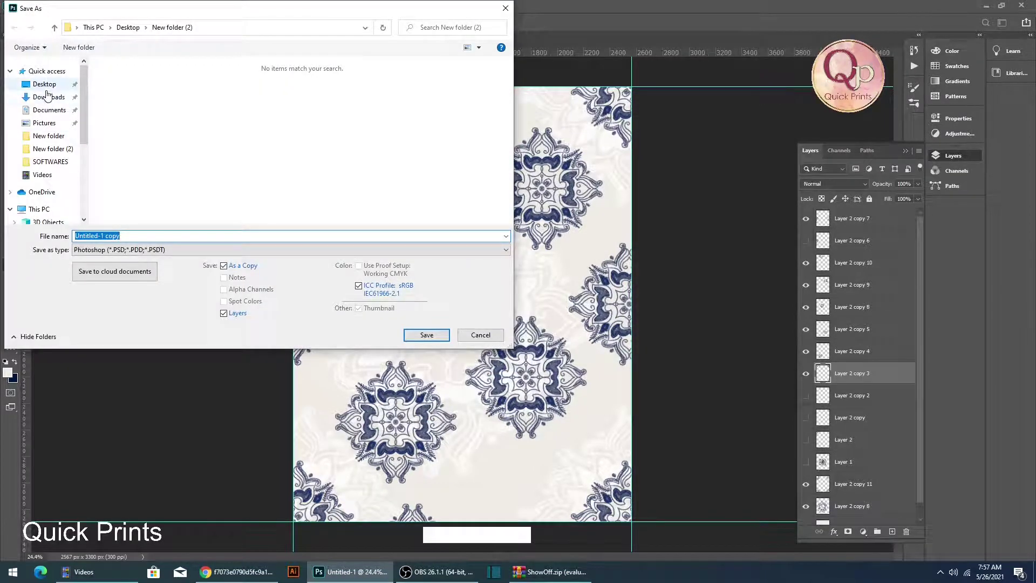
click(46, 84)
click(140, 235)
drag(141, 235, 3, 233)
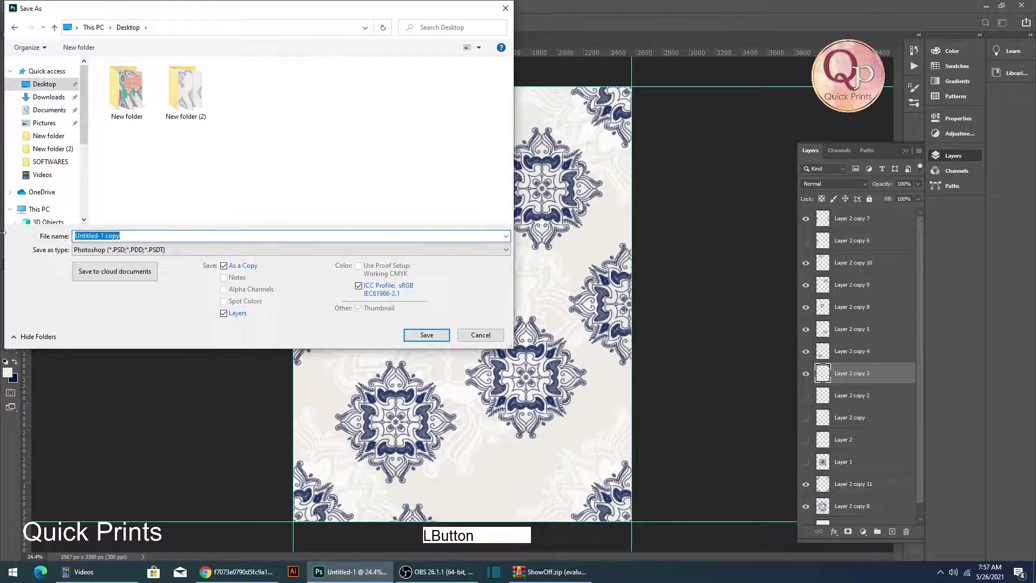
text(REPEAT)
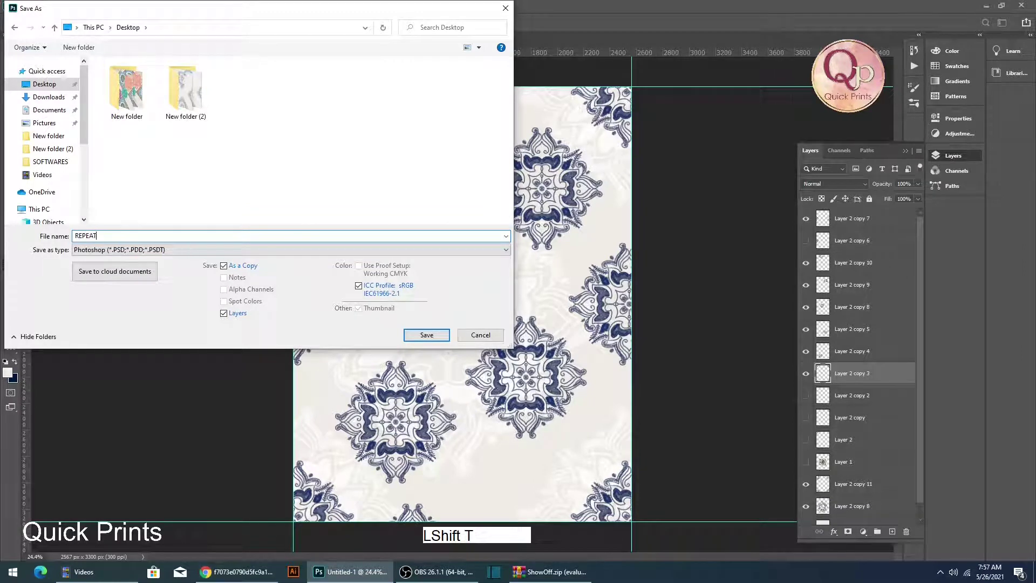
text( LAYER TILE PATTERN)
key(Return)
key(Return)
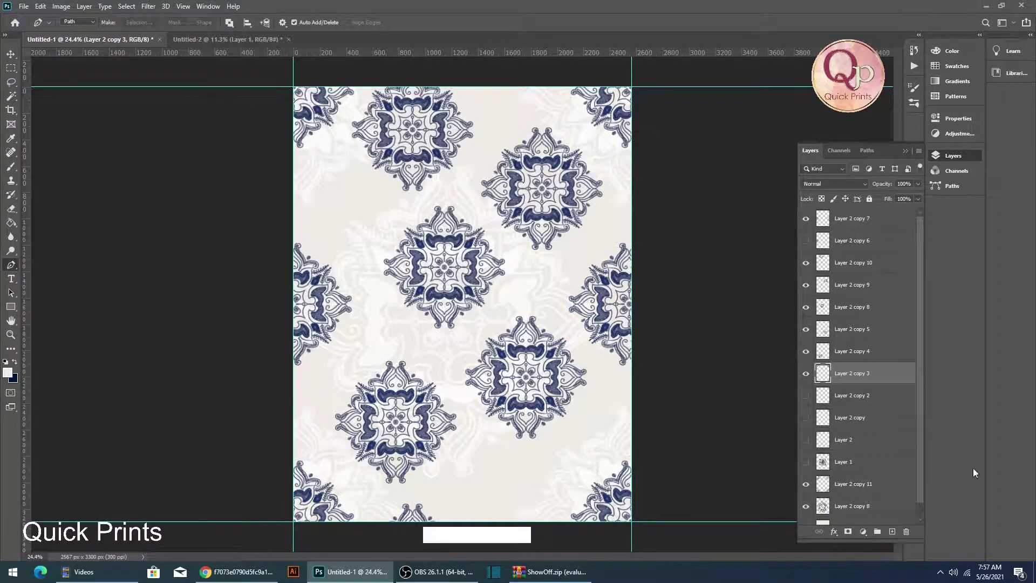
Flatten the pattern tile image, discarding its hidden layers
right_click(881, 389)
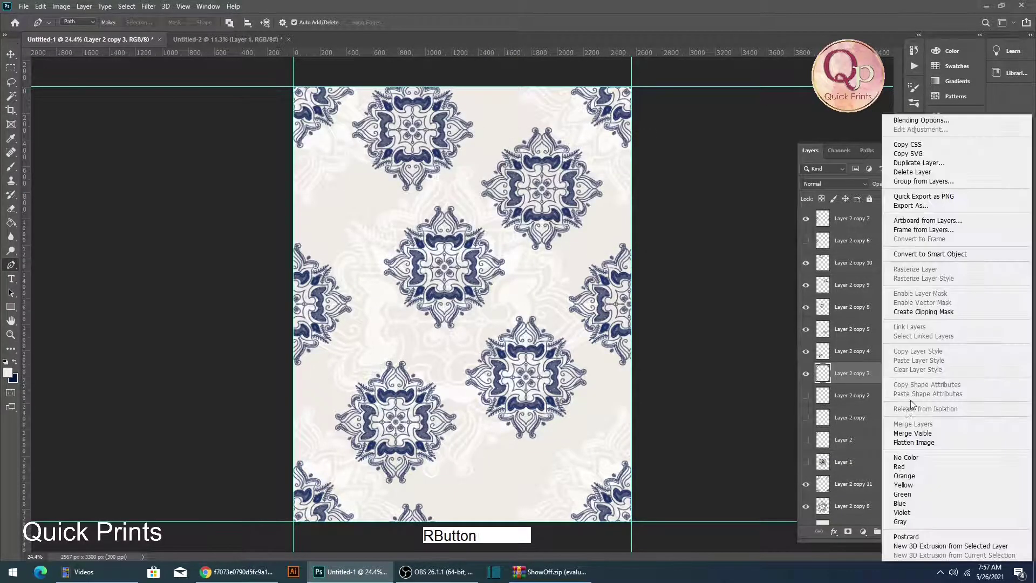
click(932, 442)
click(467, 214)
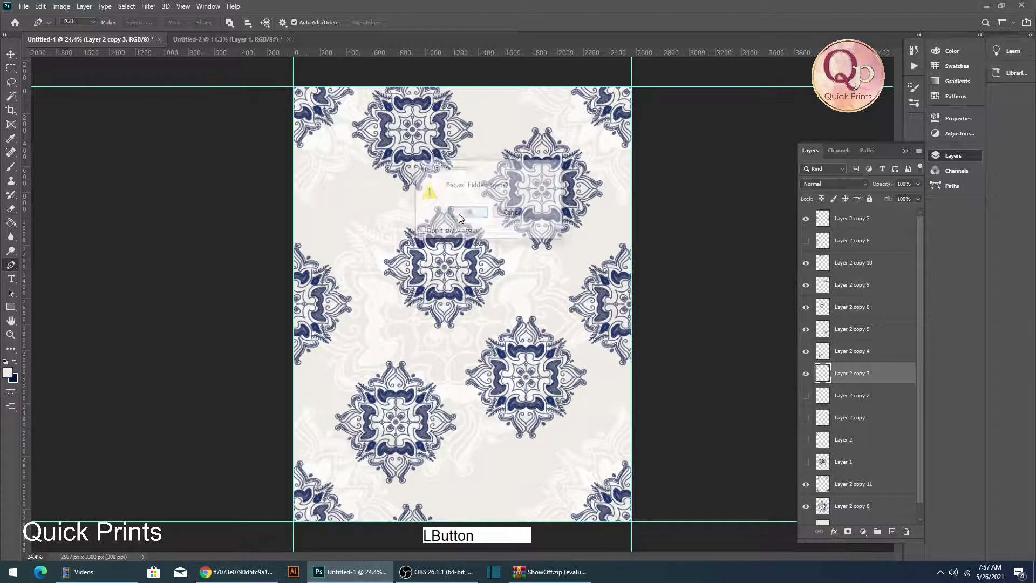
Define the flattened tile as a pattern named Pattern 1
click(57, 8)
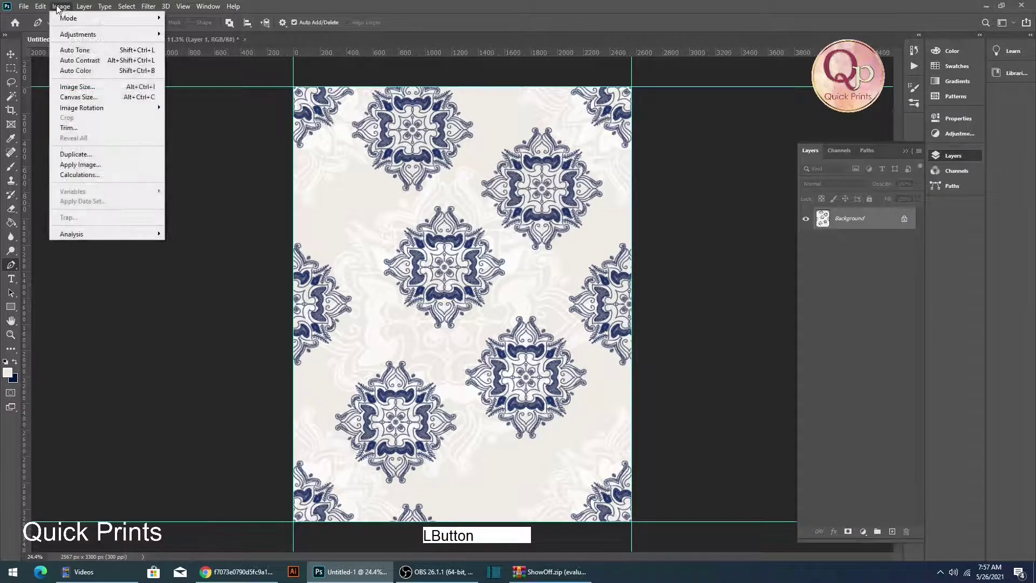
mouse_move(40, 7)
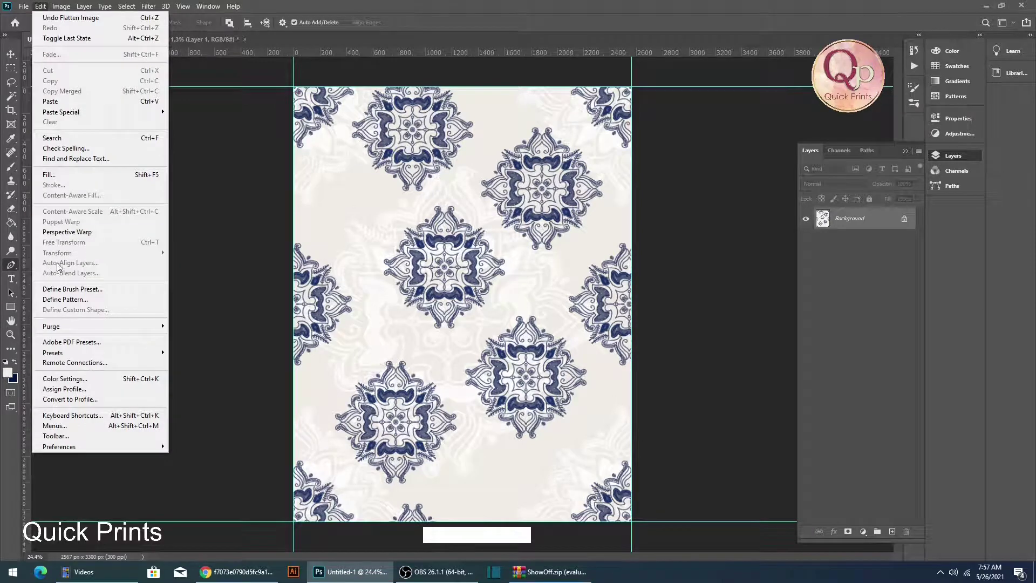
click(65, 299)
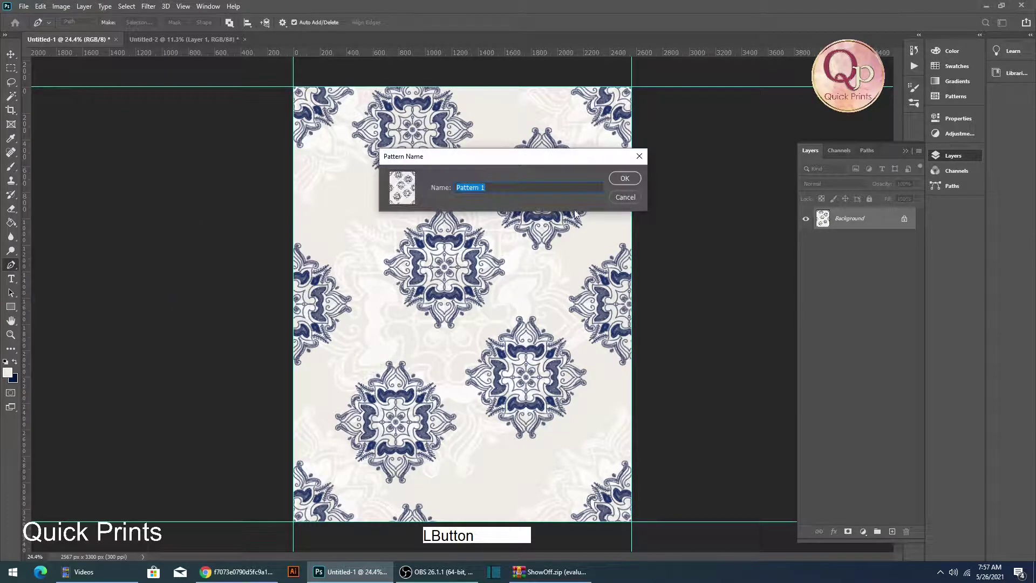
click(623, 178)
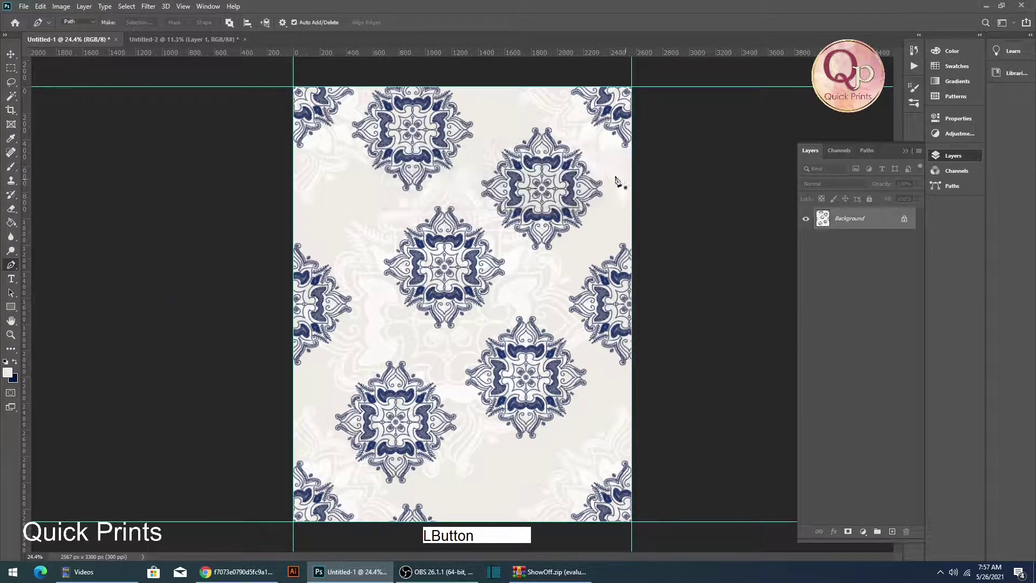
In the Untitled-2 garment document, turn the body path into a new anti-aliased selection with a 2-pixel feather radius
click(151, 37)
scroll(496, 242, up, 1)
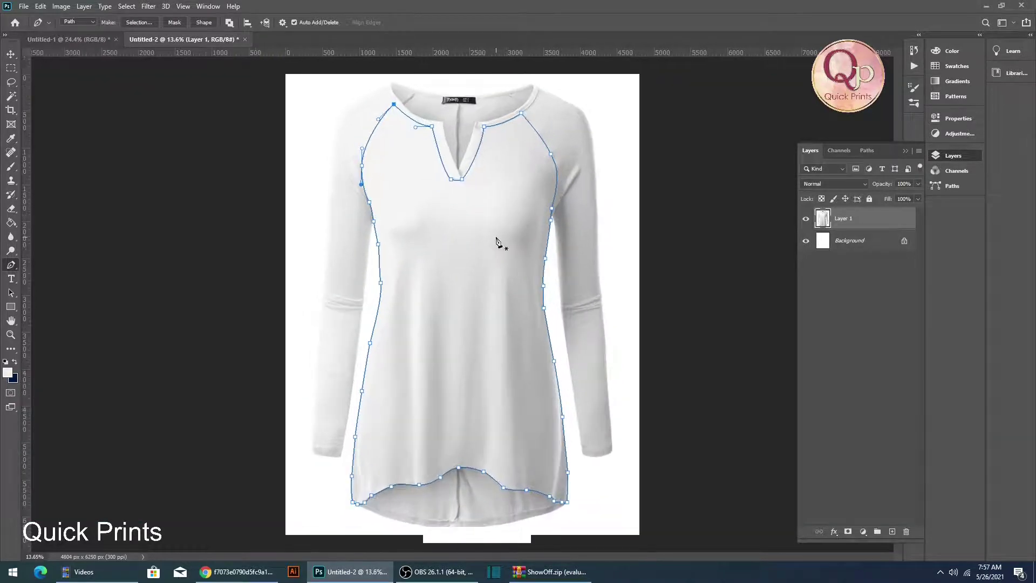
right_click(497, 242)
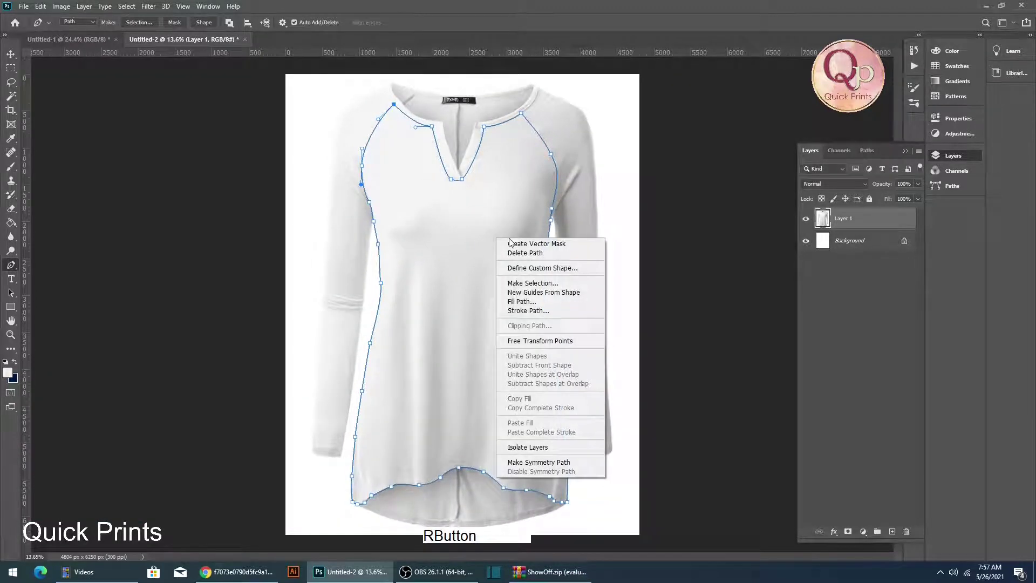
click(9, 64)
right_click(425, 243)
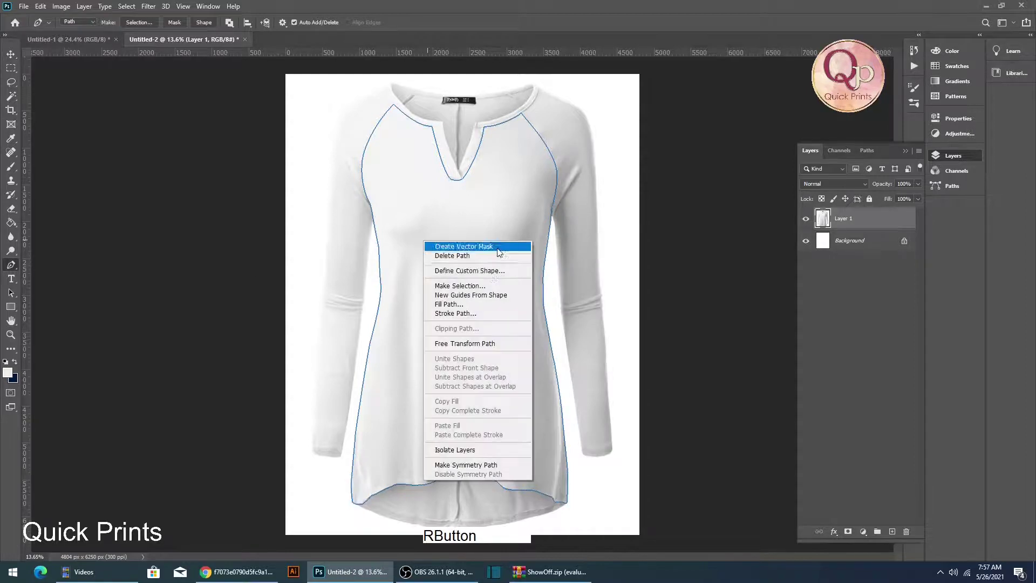
click(475, 287)
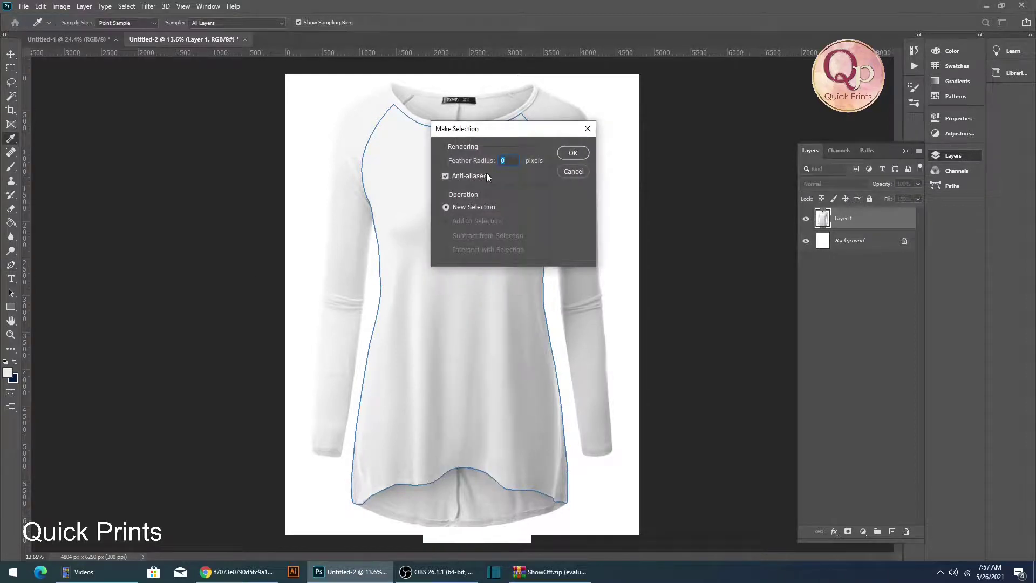
text(2)
click(559, 153)
Add a Pattern Fill layer with the blue motif pattern at 100% scale inside the body selection and reposition its motifs
scroll(452, 177, up, 1)
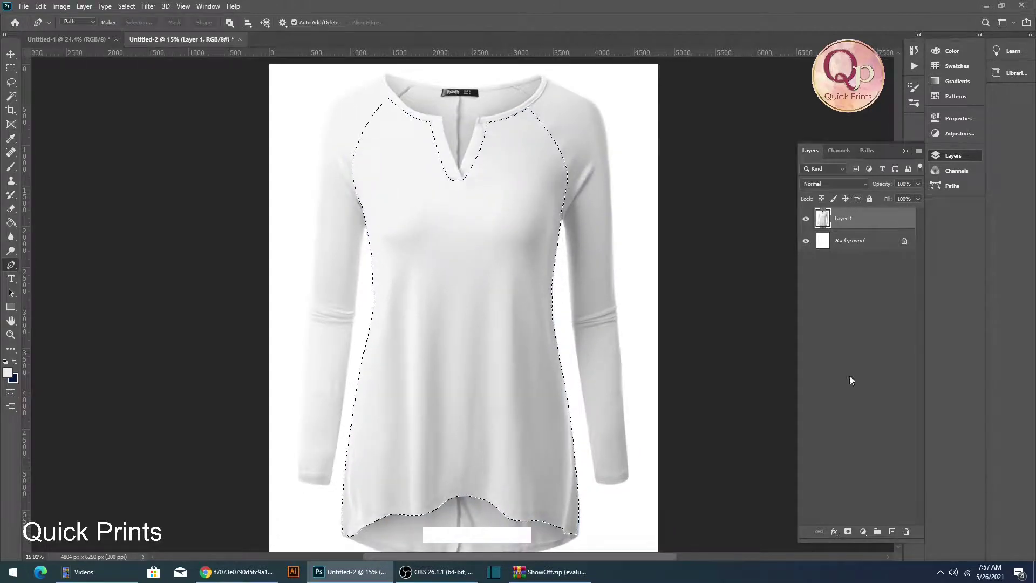
click(863, 531)
click(880, 359)
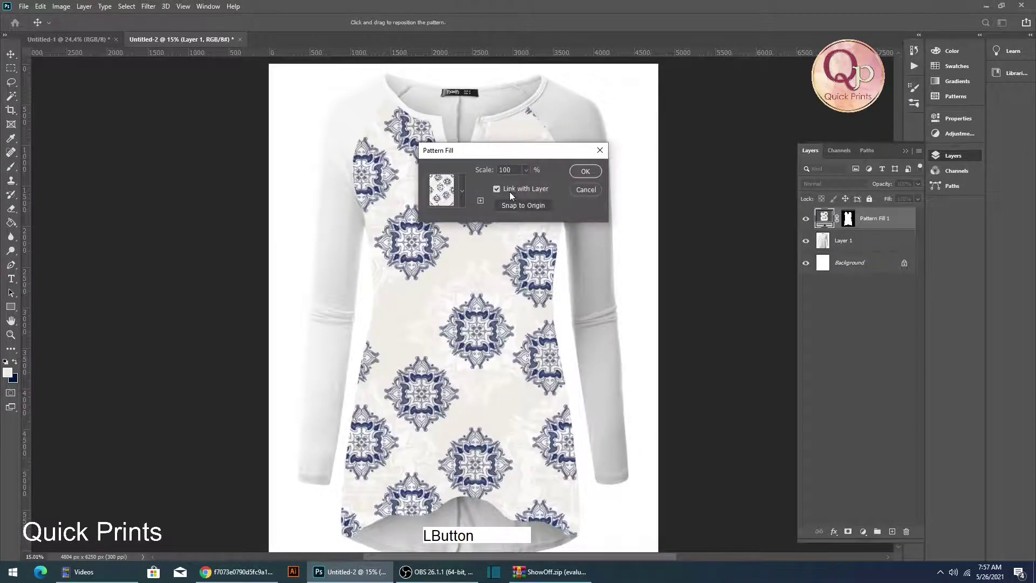
drag(461, 328, 438, 296)
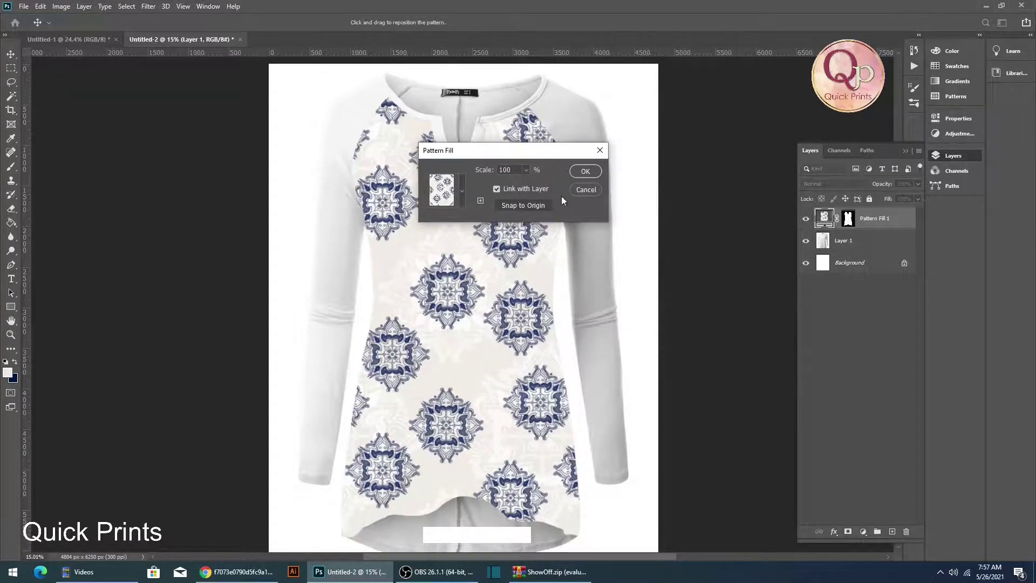
click(584, 171)
Try the Color Burn blend mode on the pattern fill layer
key(p)
scroll(446, 226, up, 1)
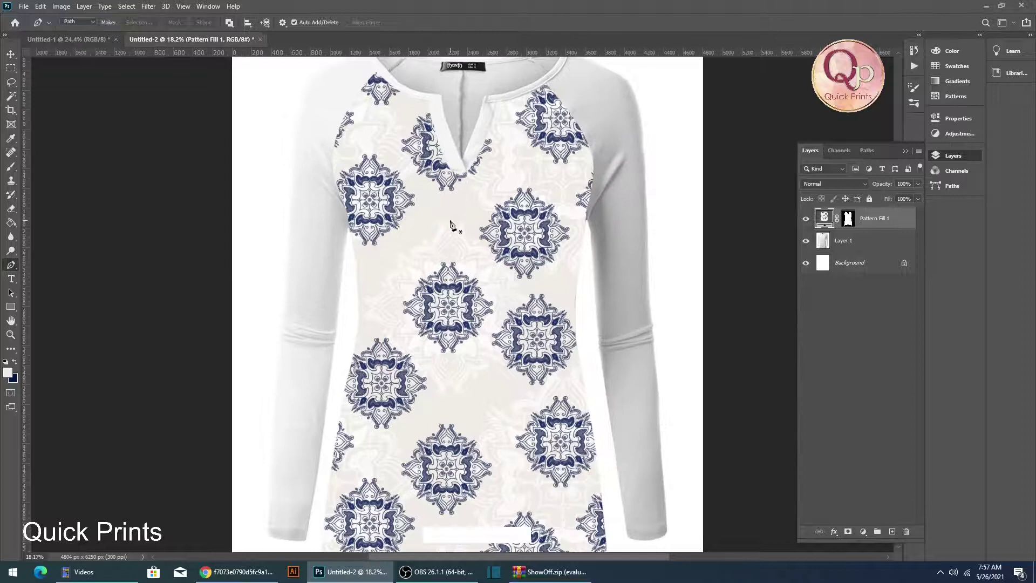
scroll(448, 226, up, 1)
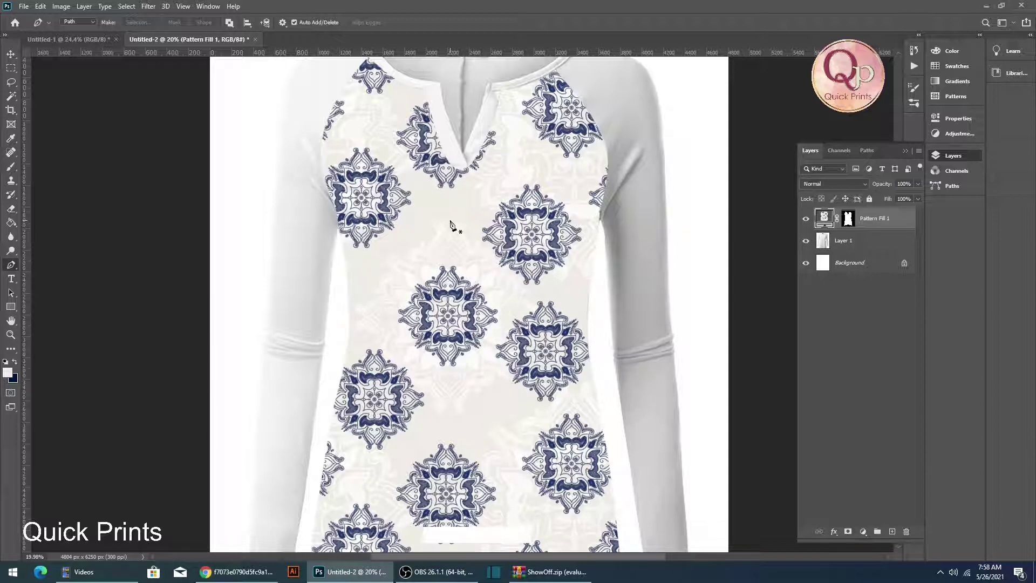
click(815, 184)
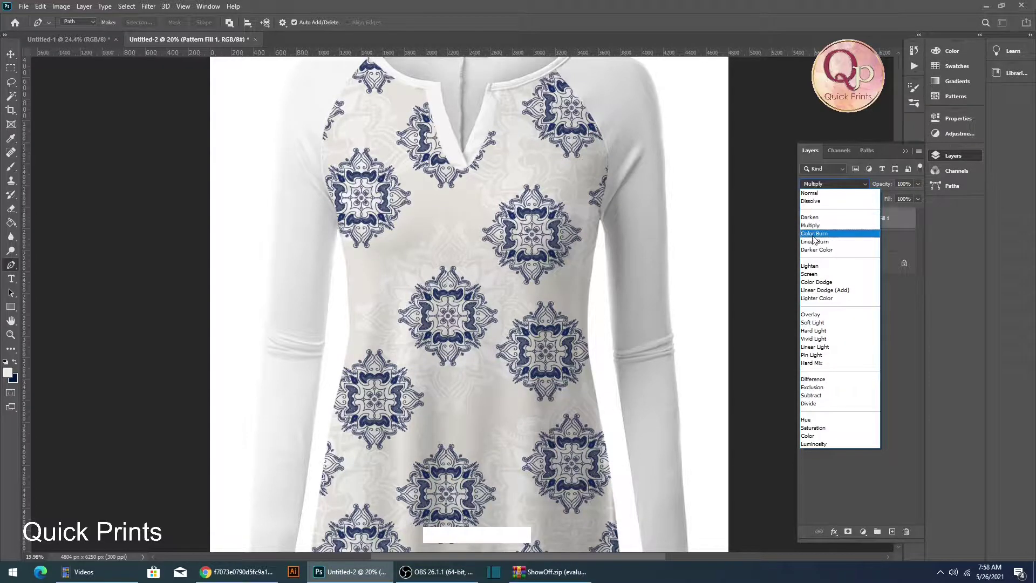
click(814, 234)
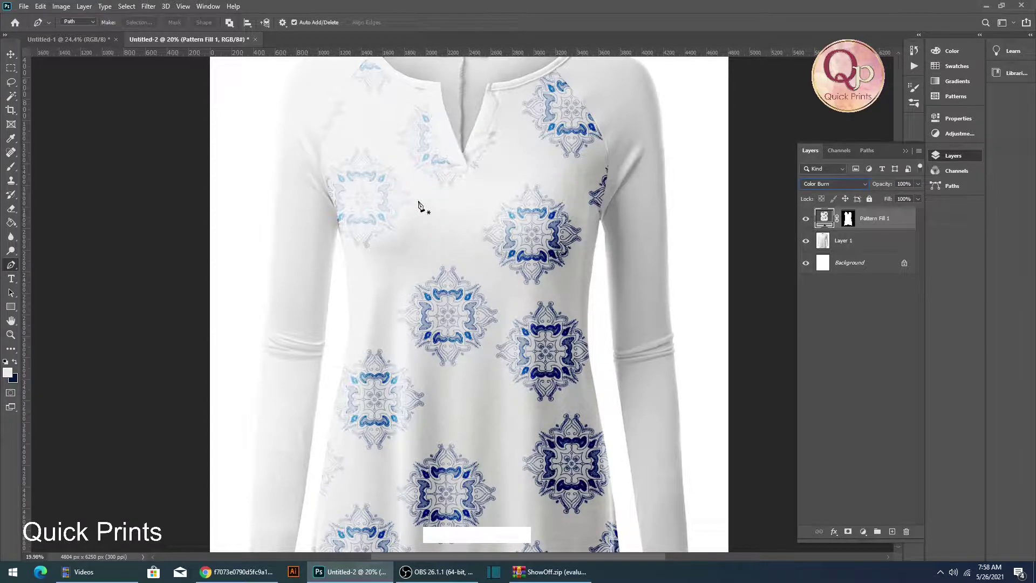
Examine how the color-burned motifs blend with the fabric shading across the garment body
key(space)
ctrl+right_click(426, 204)
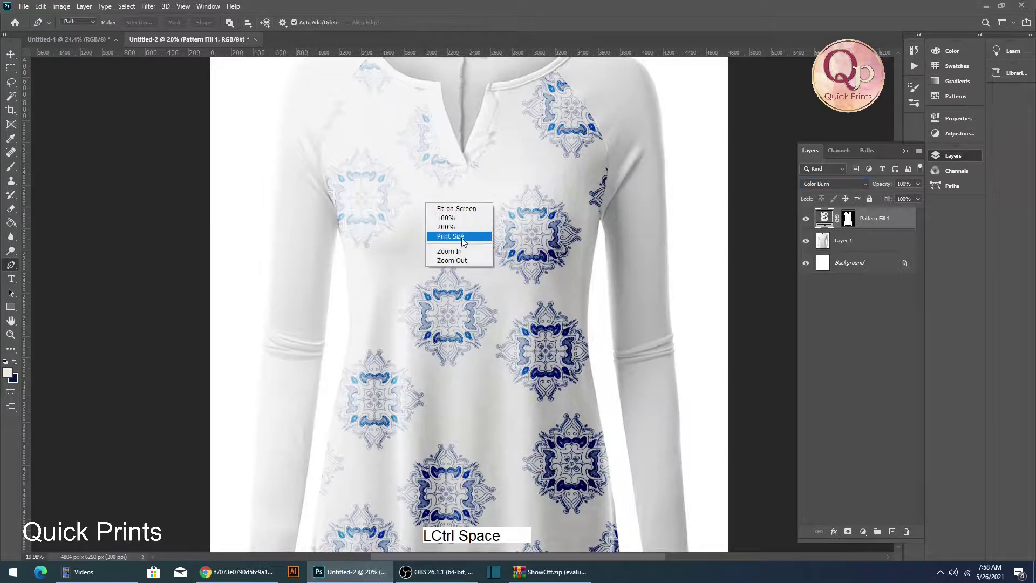
click(461, 236)
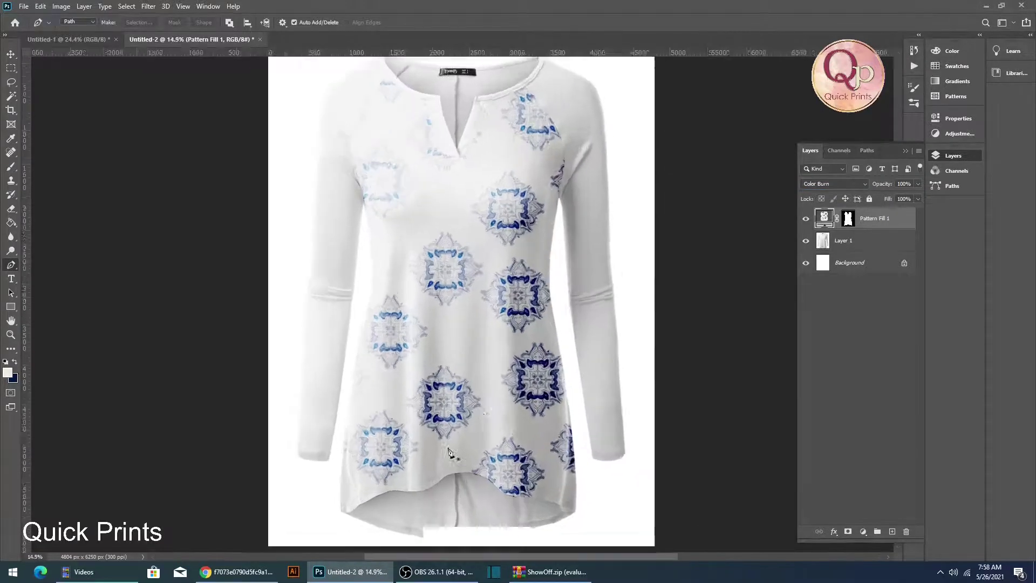
scroll(416, 423, up, 3)
scroll(416, 409, down, 2)
scroll(415, 402, up, 1)
drag(421, 372, 474, 365)
scroll(456, 273, down, 2)
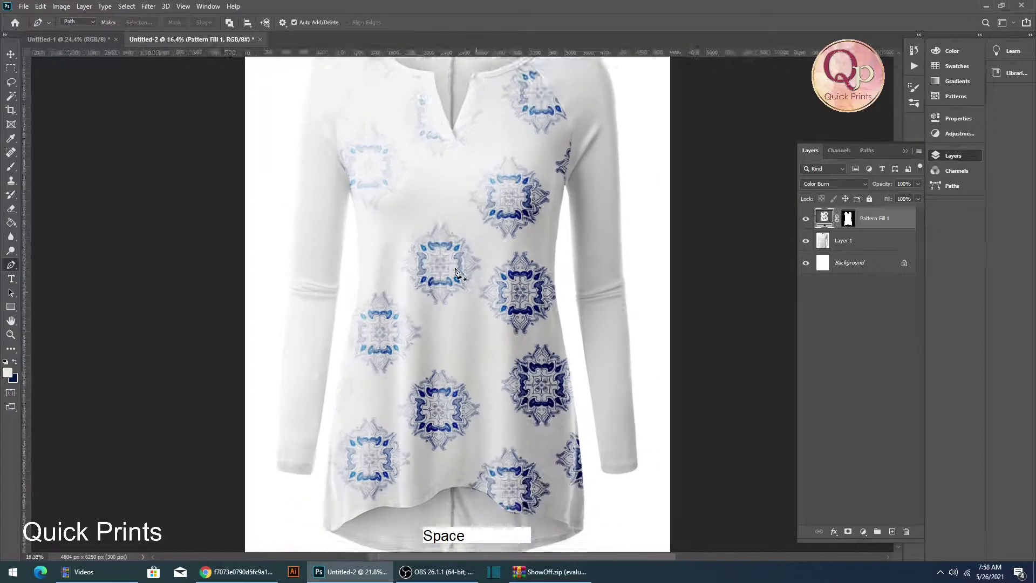
Preview the blend modes on the pattern fill layer one after another, from Color Burn through to Subtract
click(830, 184)
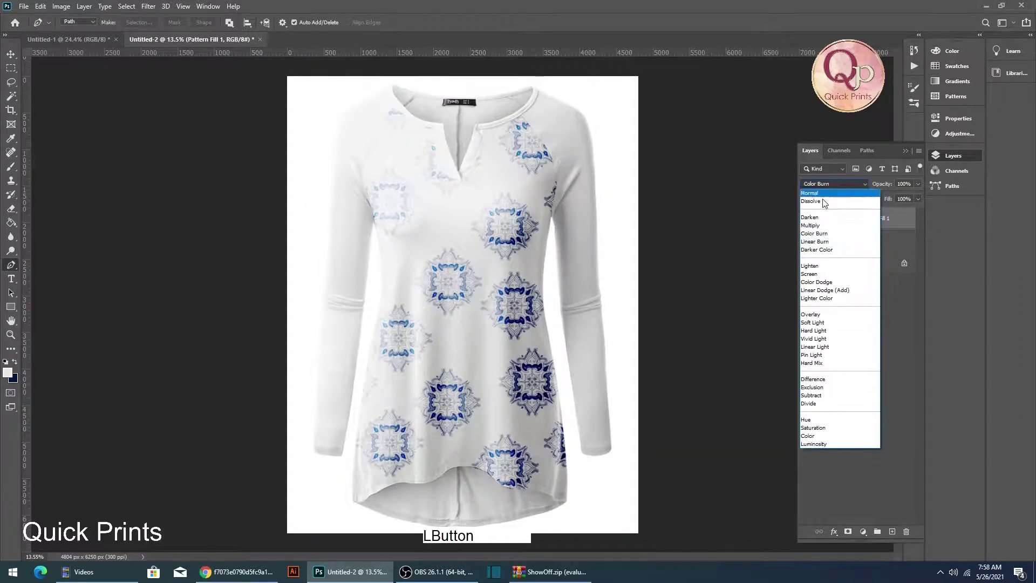
key(Down)
key(Down)
key(Down)
key(Down)
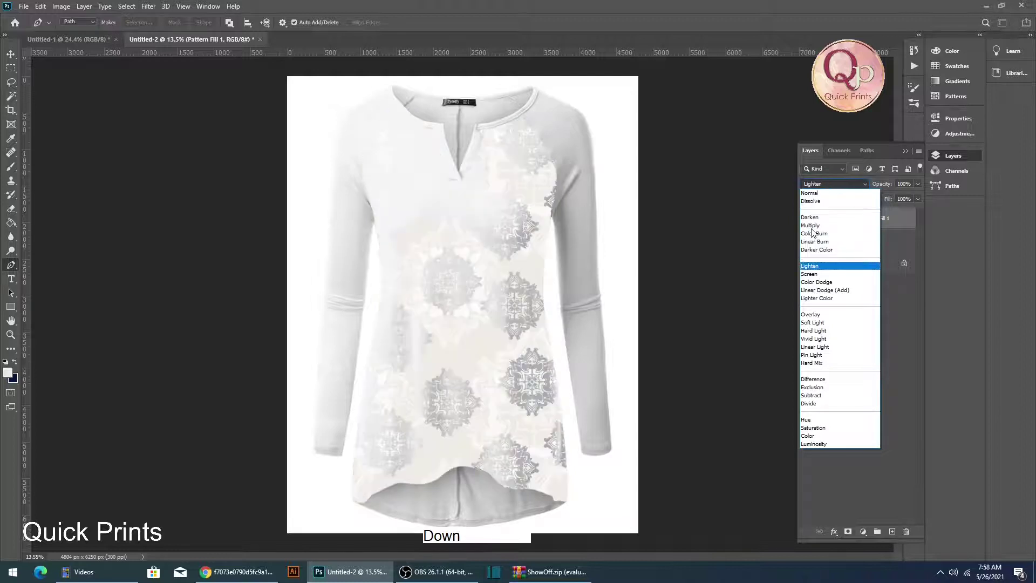
key(Down)
key(Down)
key(Down)
key(Down)
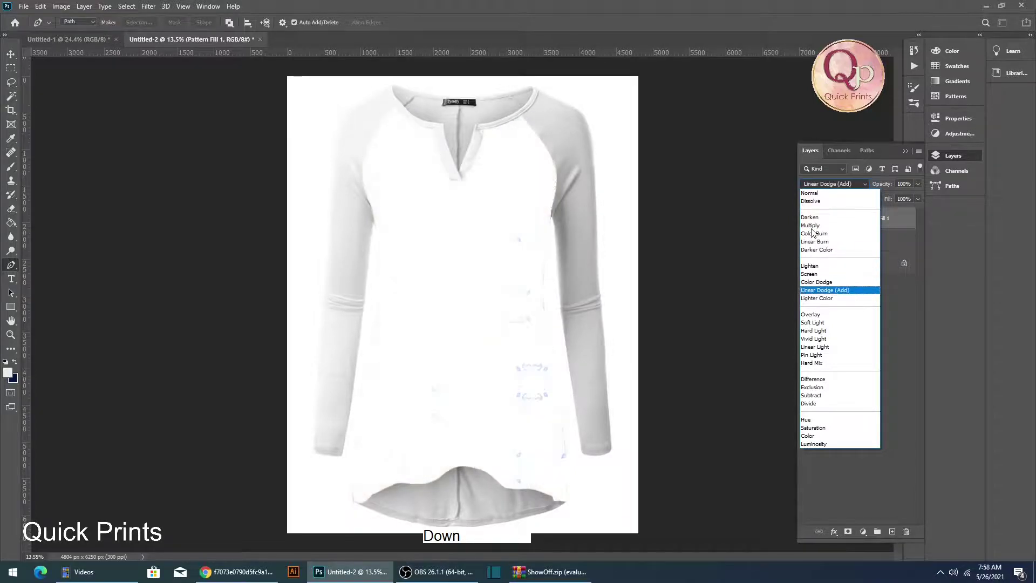
key(Down)
key(Down)
key(Down)
key(Down)
key(Down)
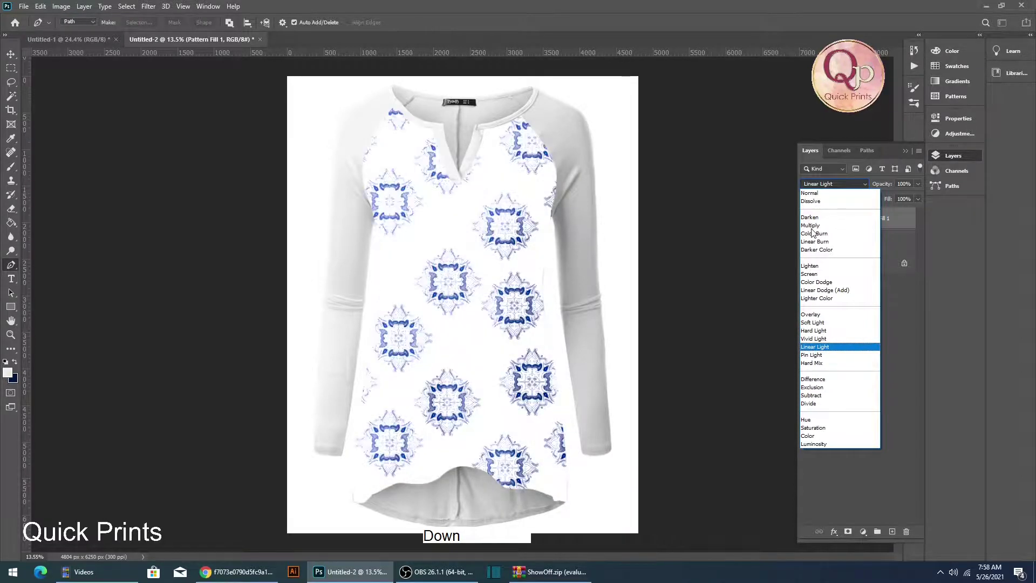
key(Down)
key(Down)
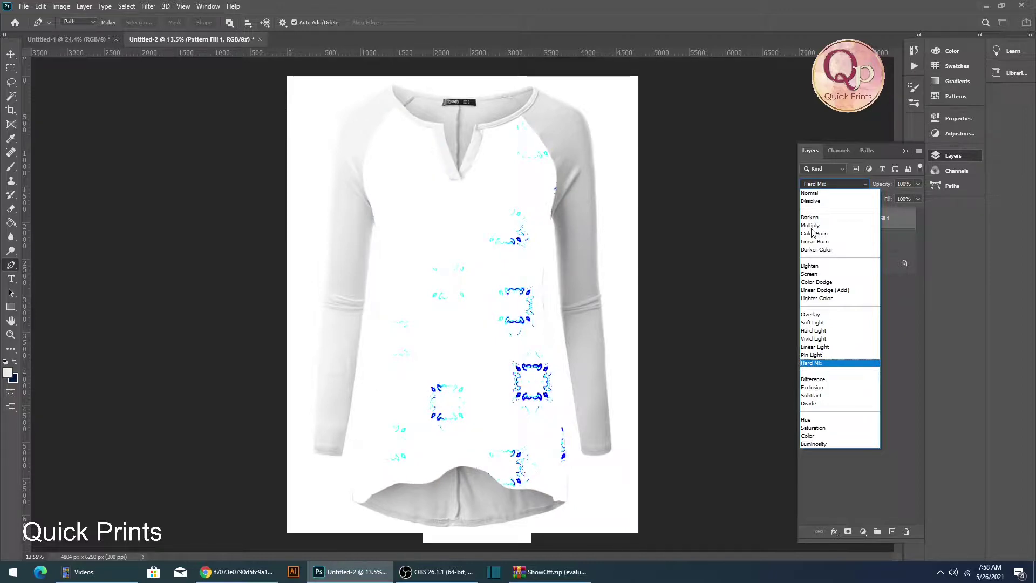
key(Down)
key(Down)
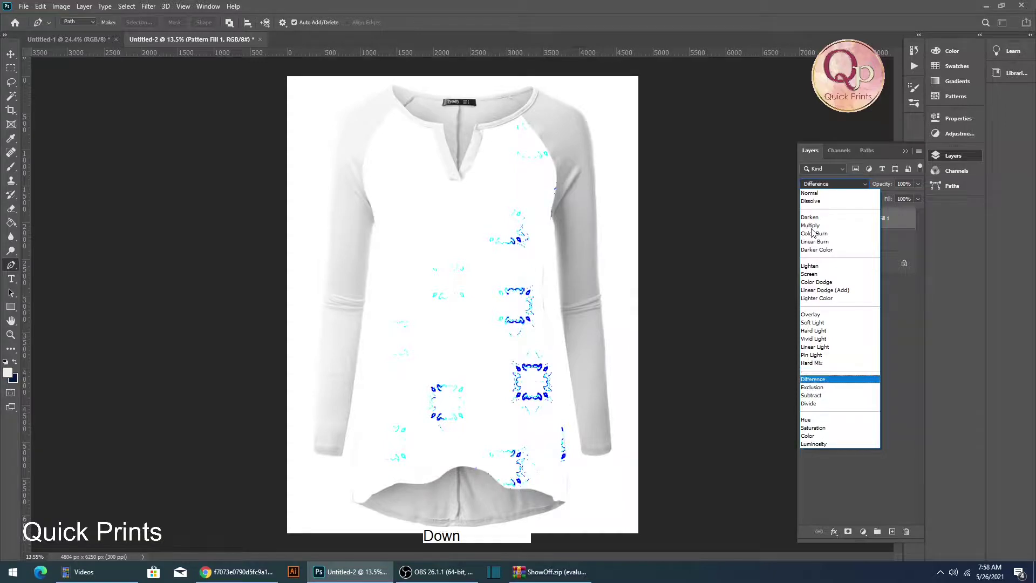
key(Down)
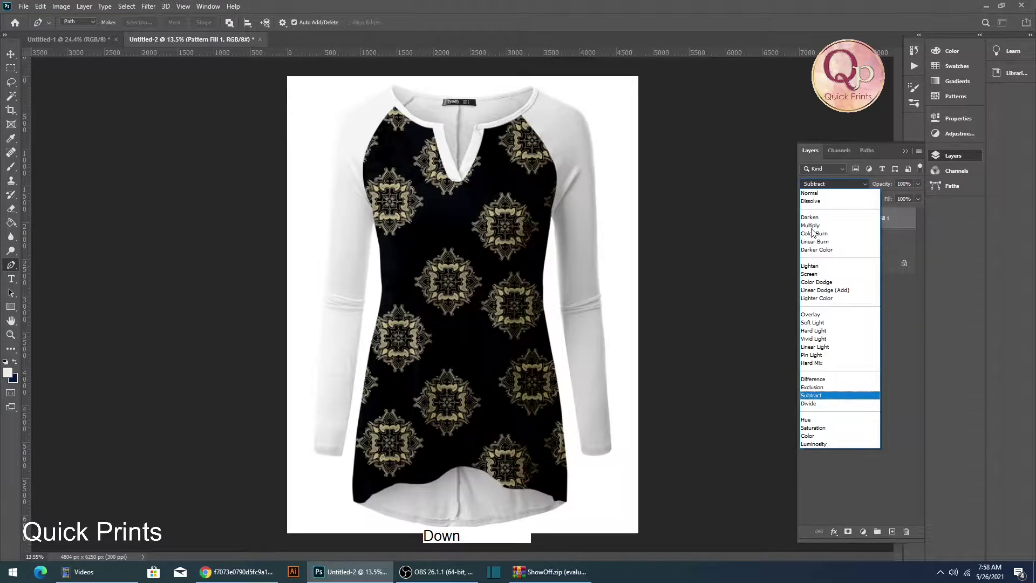
Set the pattern fill layer's blend mode to Multiply
key(Up)
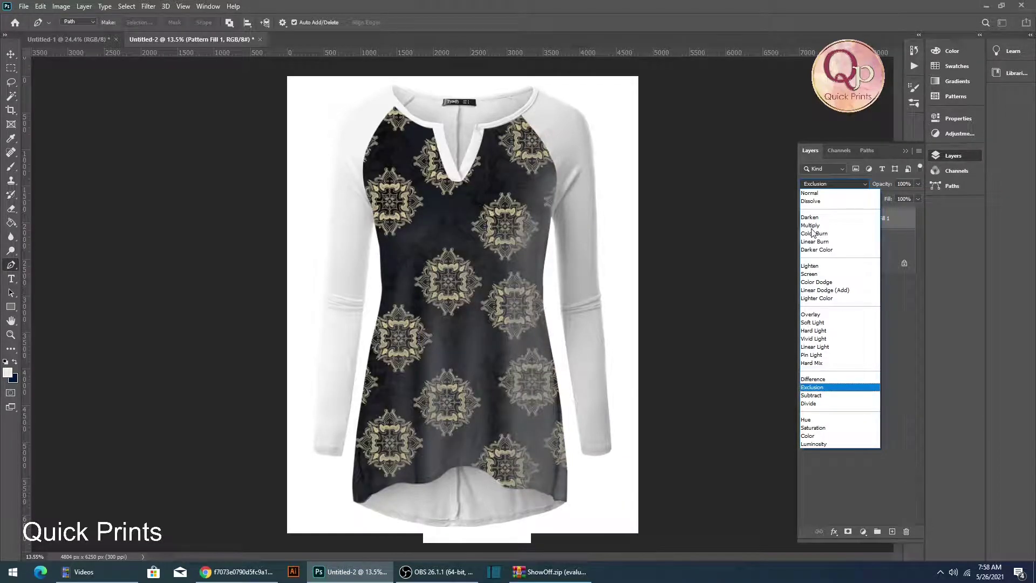
key(Up)
key(Up)
key(Up)
key(Up)
key(Up)
key(Up)
key(Up)
key(Up)
key(Up)
key(Up)
key(Up)
key(Up)
key(Up)
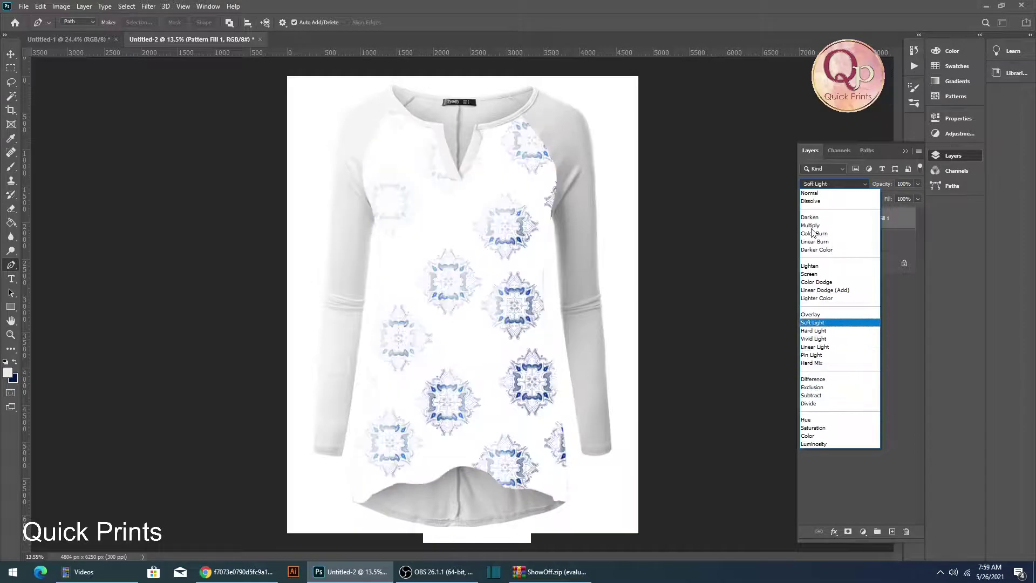
key(Up)
key(Up)
key(Up)
key(Up)
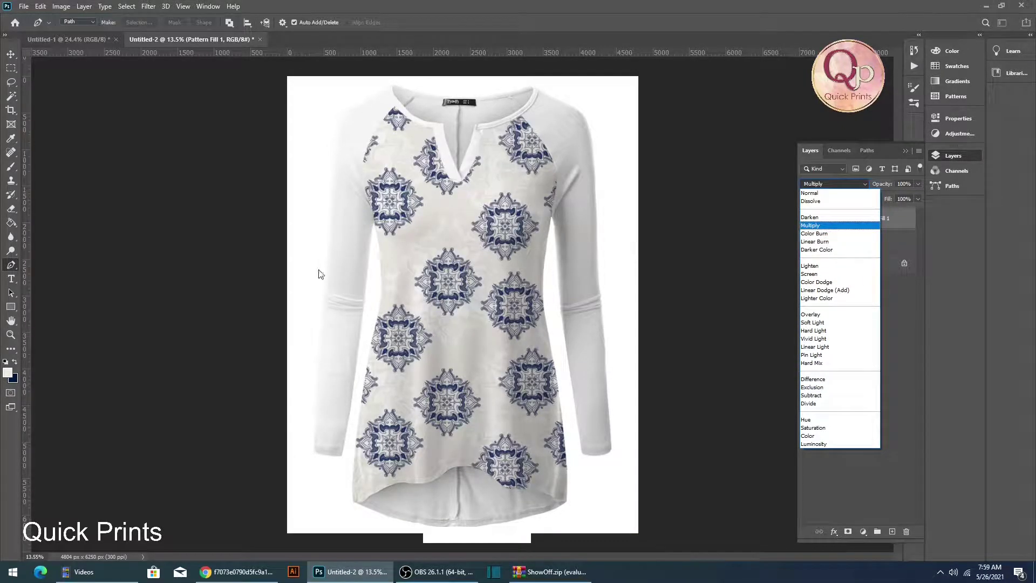
Inspect the multiplied pattern on the garment body up close and in the full mockup view
key(ctrl+space)
click(424, 207)
drag(425, 208, 428, 234)
scroll(431, 244, down, 2)
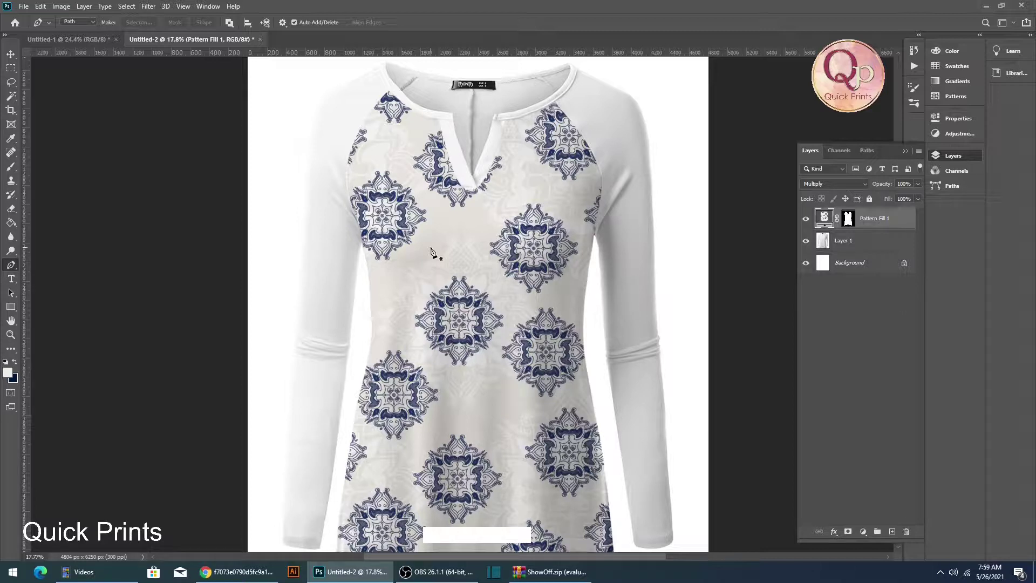
alt+click(449, 224)
drag(448, 224, 468, 257)
ctrl+click(477, 275)
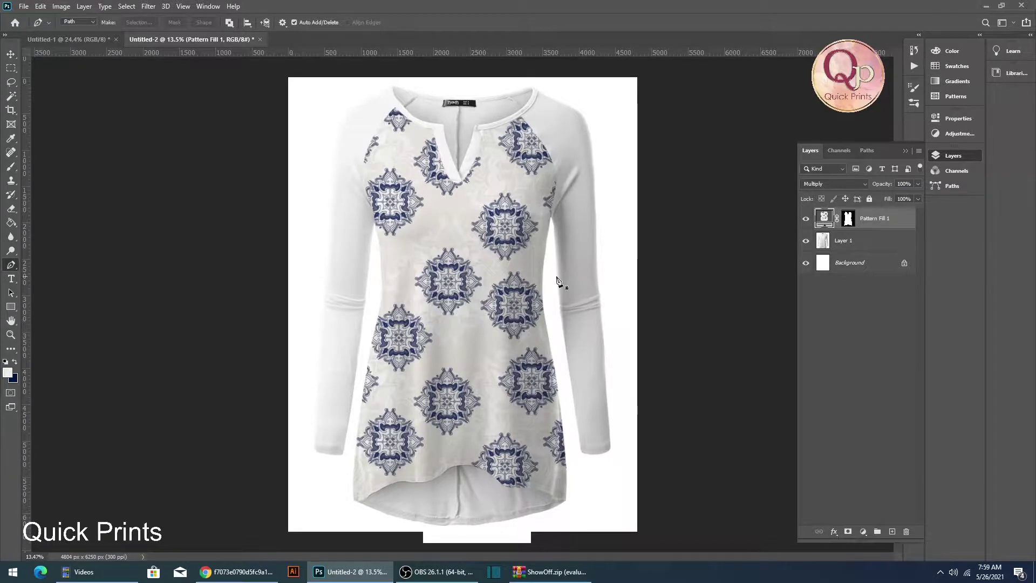
scroll(428, 309, down, 1)
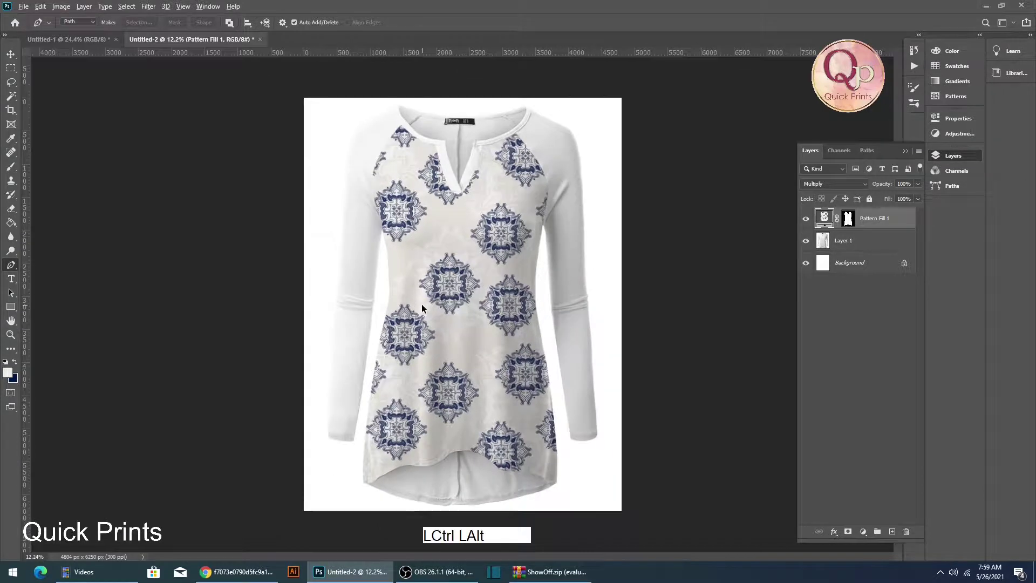
Save a layered PSD copy of the garment document to the Desktop as TILE PRINT BODY with maximized compatibility
key(ctrl+alt+s)
click(552, 376)
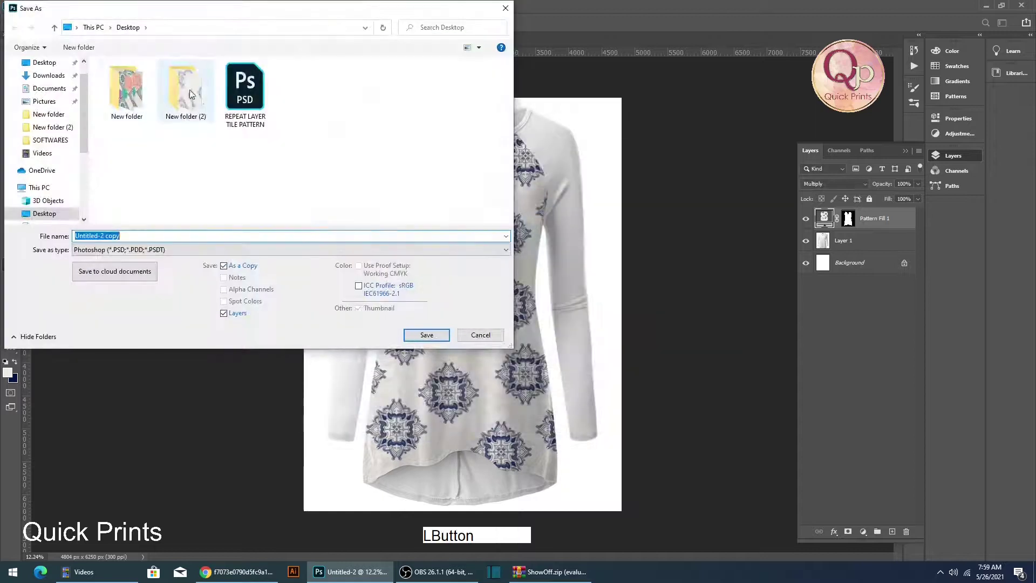
drag(152, 235, 73, 236)
text(TILE PRINT BODY)
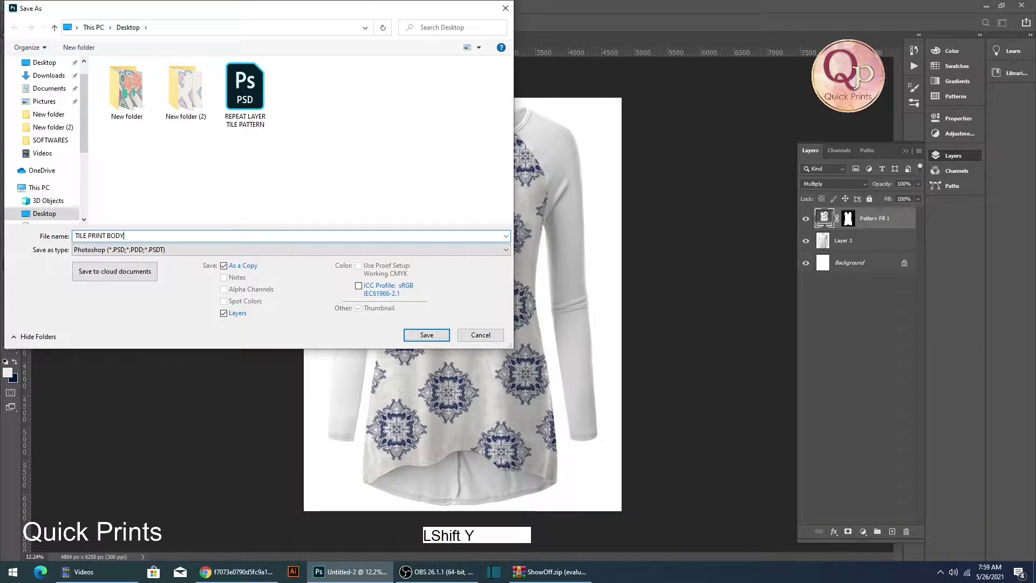
click(426, 334)
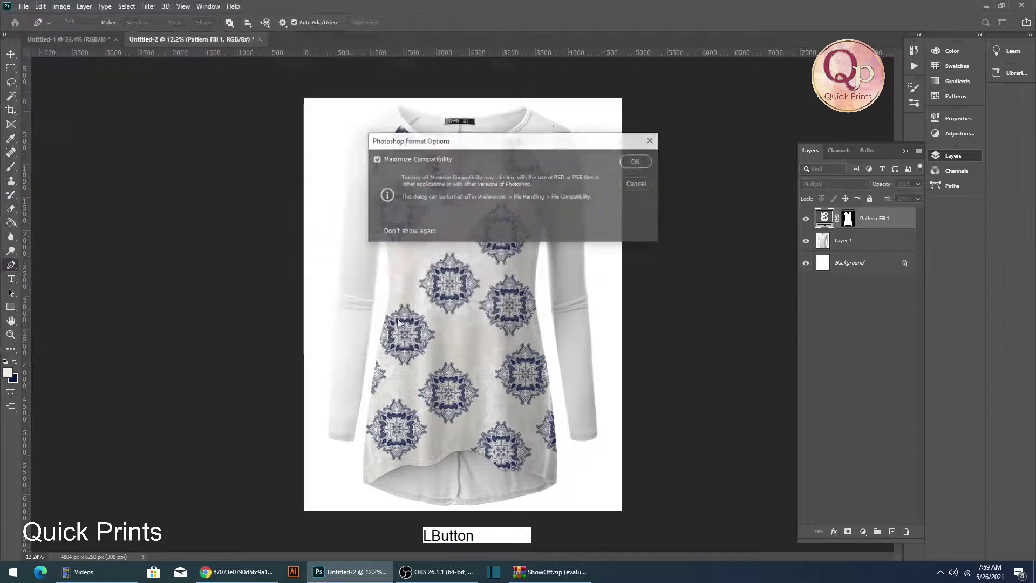
click(627, 160)
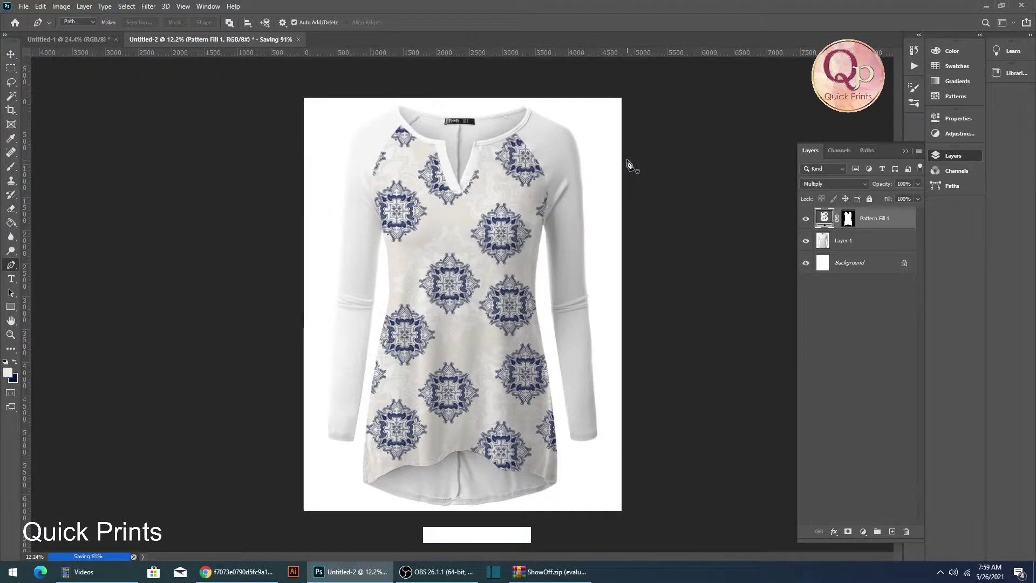